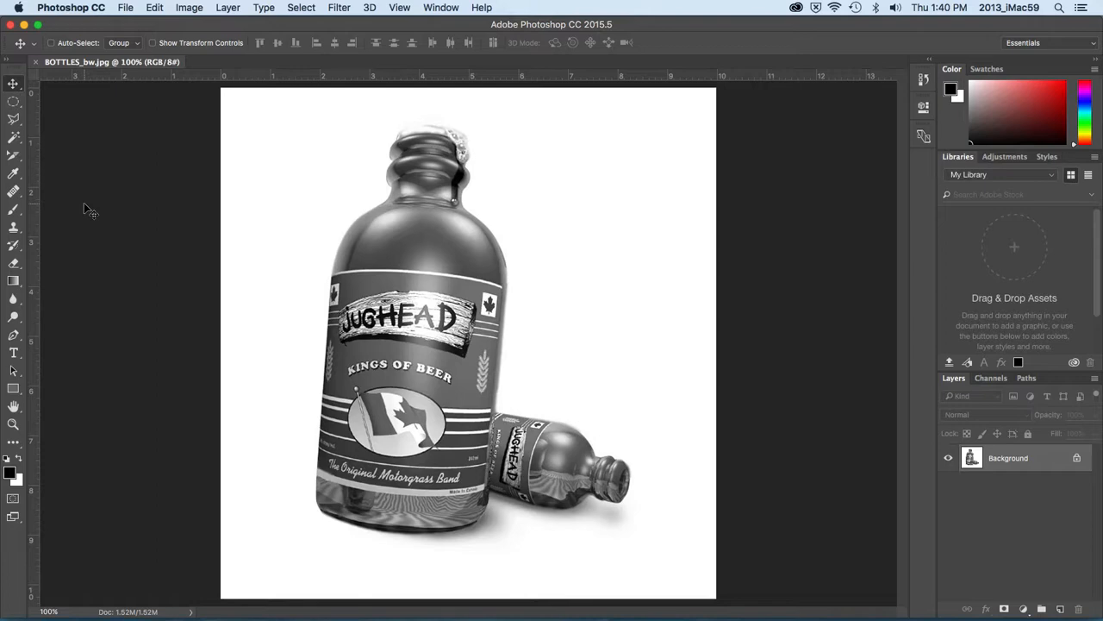
Open Bottle_colour.jpg and BeerLabel.jpg together from the beer folder.
left_click(130, 8)
left_click(132, 38)
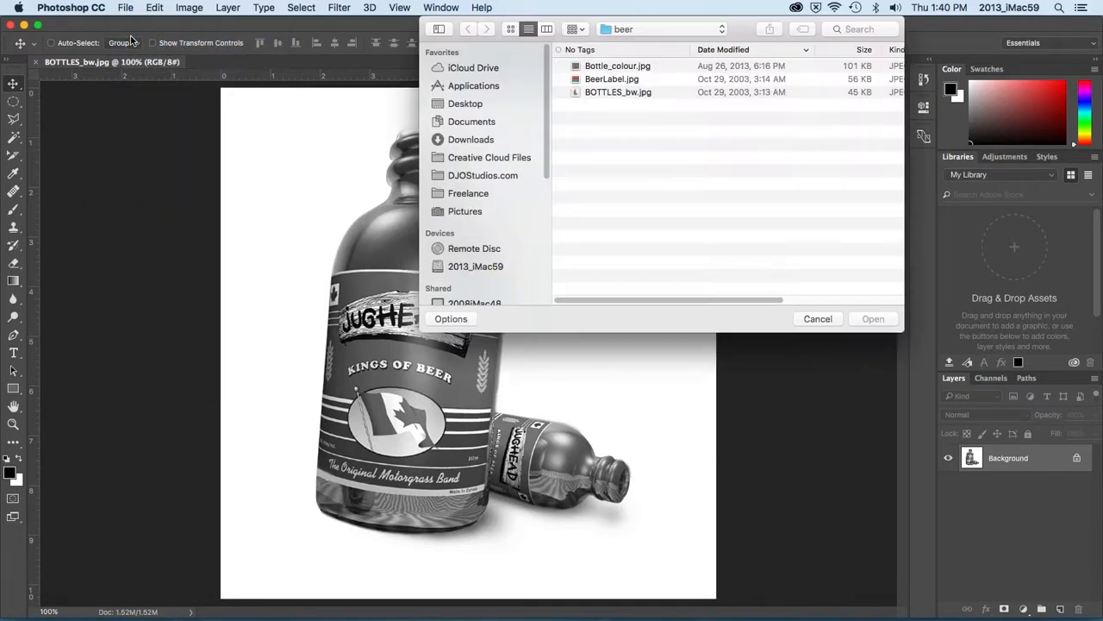
left_click(616, 67)
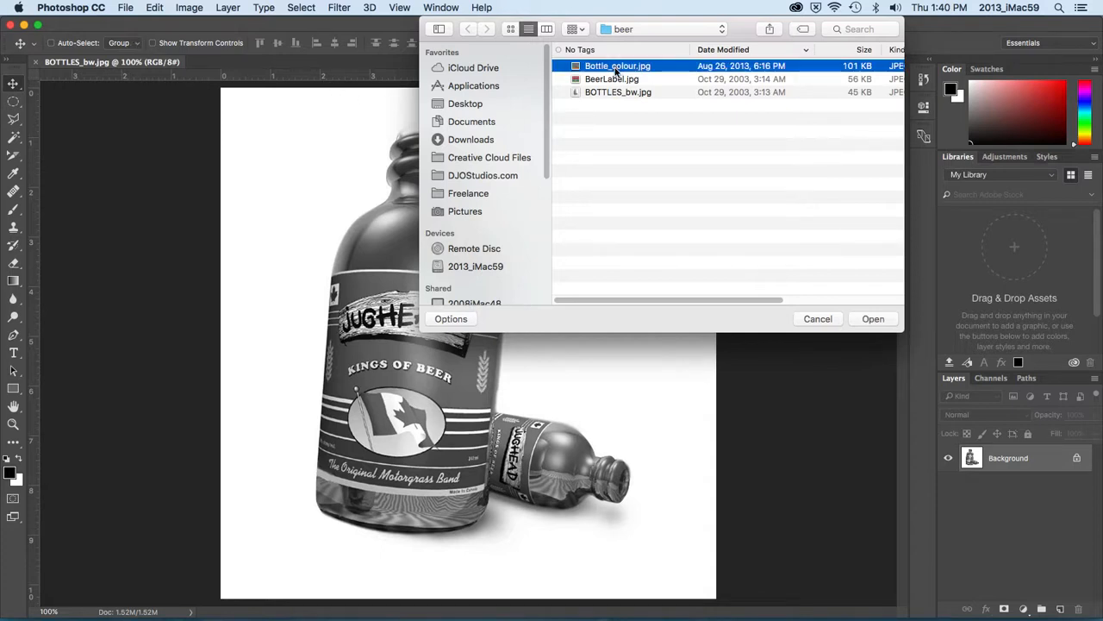
left_click(613, 79, "shift")
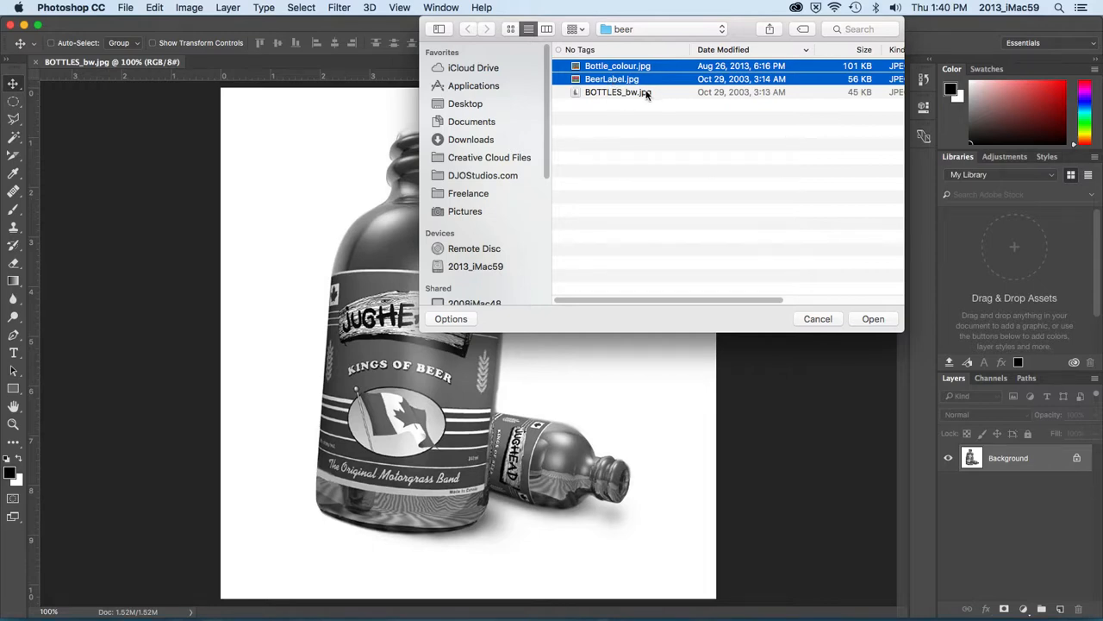
left_click(858, 318)
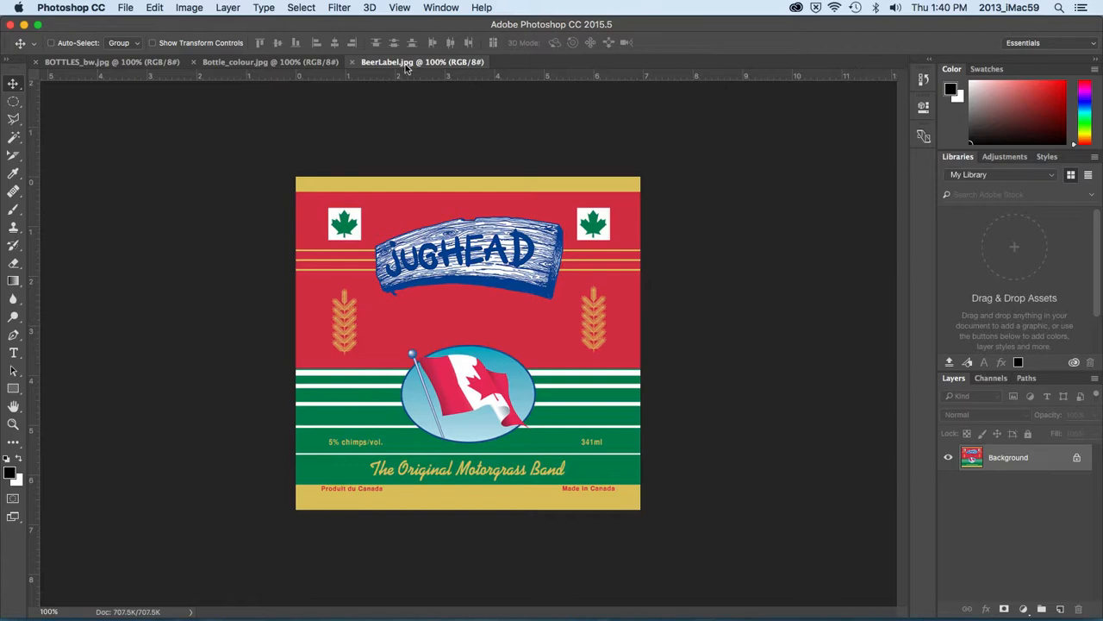
Look through the colour bottle, beer label and black-and-white bottle images, finishing on BOTTLES_bw.jpg.
left_click(295, 63)
left_click(138, 63)
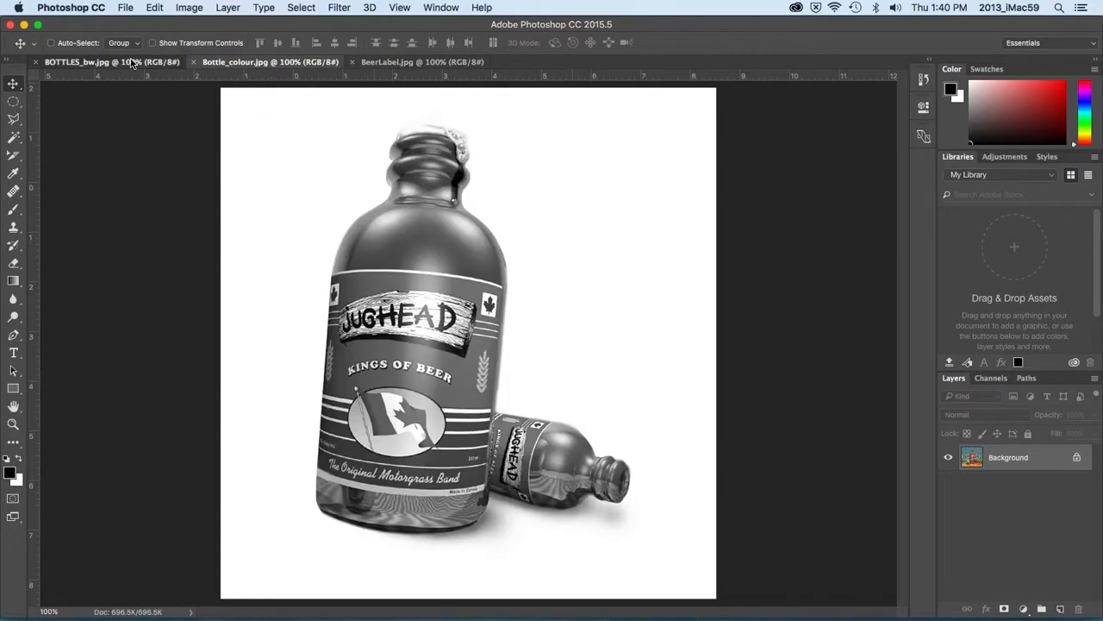
left_click(231, 68)
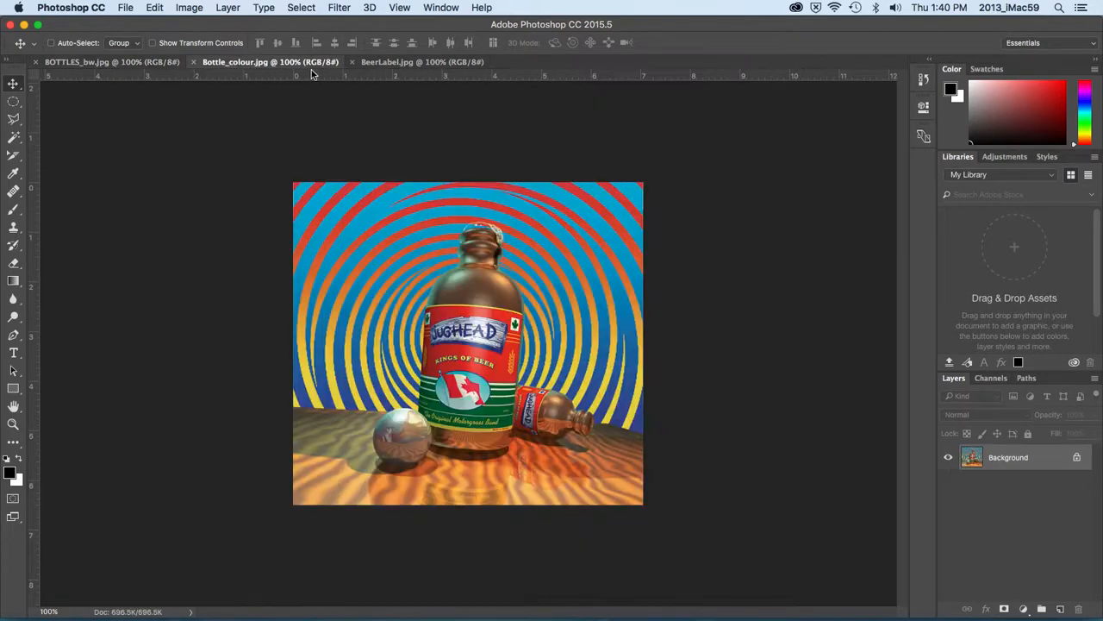
left_click(384, 65)
left_click(280, 67)
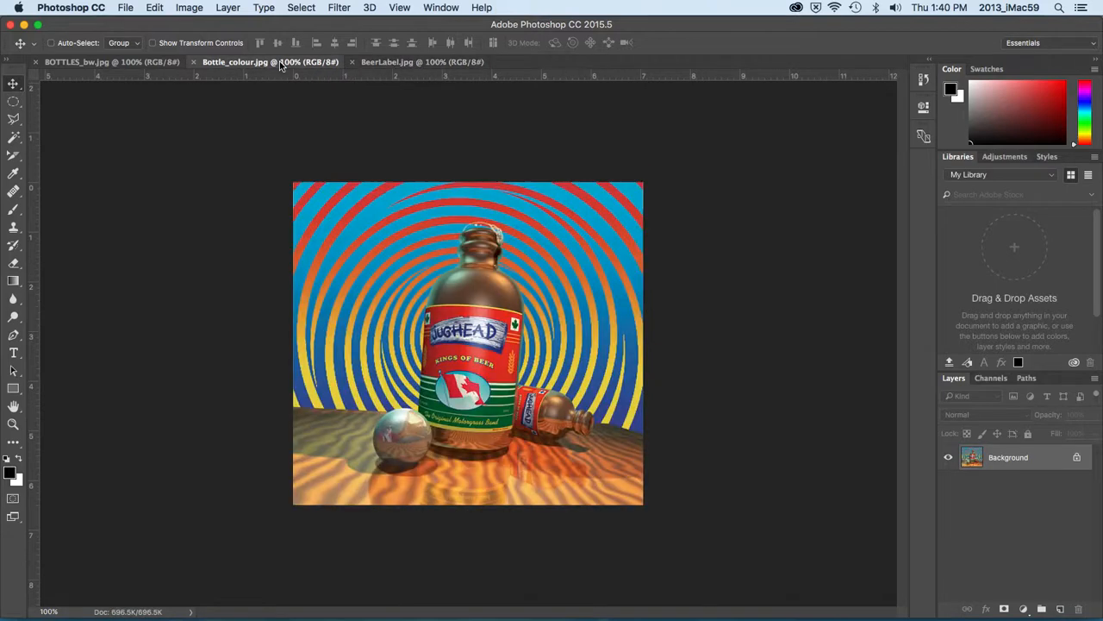
left_click(157, 66)
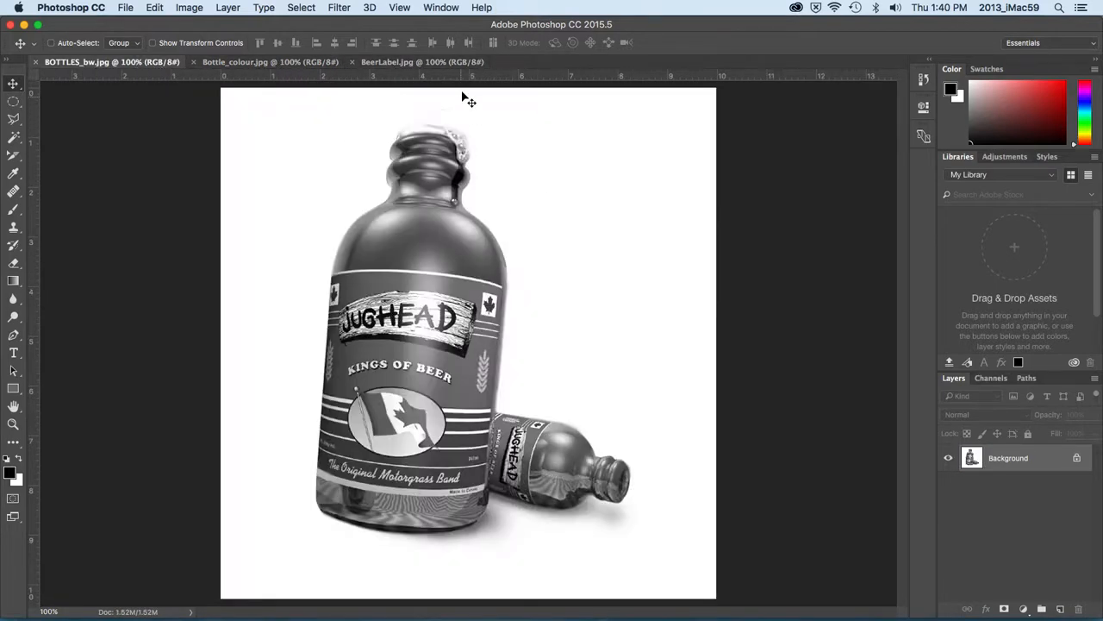
Tile all open images vertically and close Bottle_colour.jpg, leaving BOTTLES_bw.jpg as the active document beside BeerLabel.jpg.
left_click(433, 8)
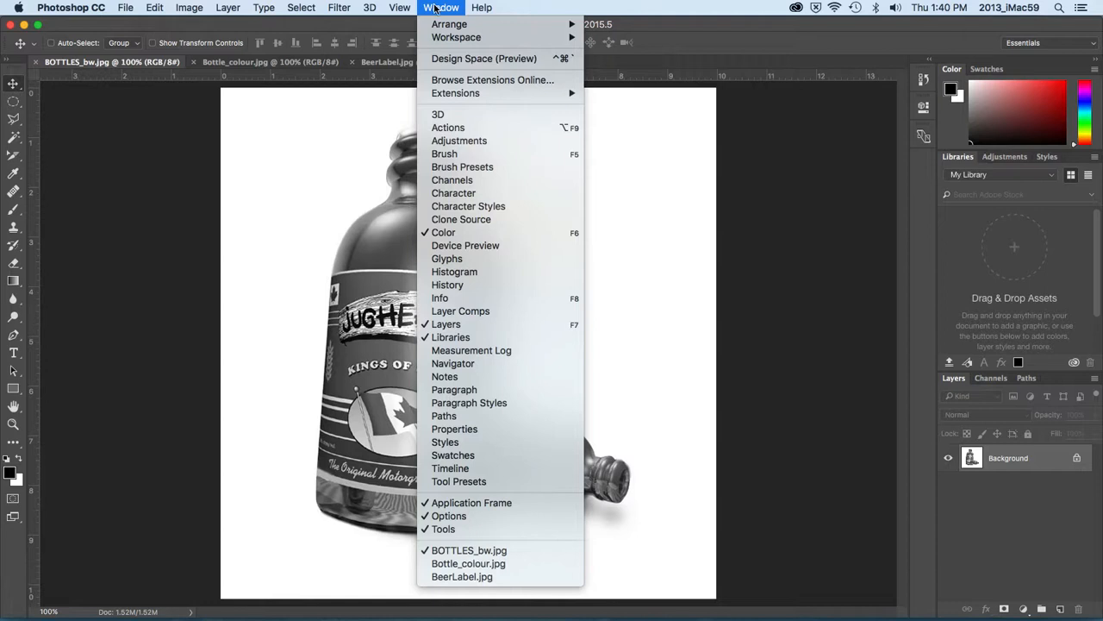
mouse_move(439, 26)
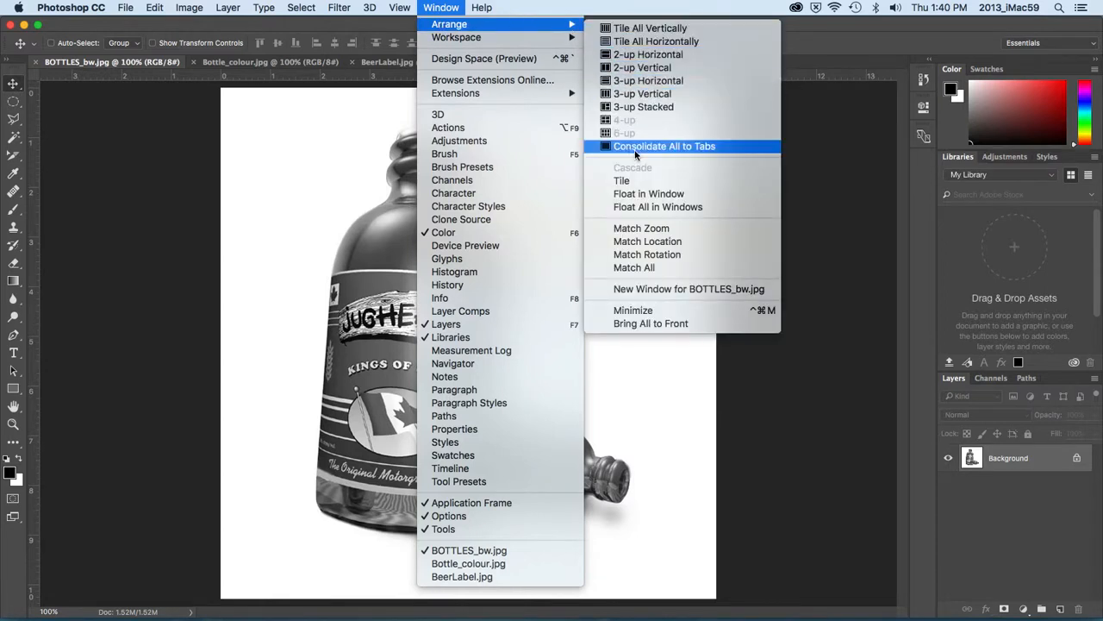
left_click(638, 29)
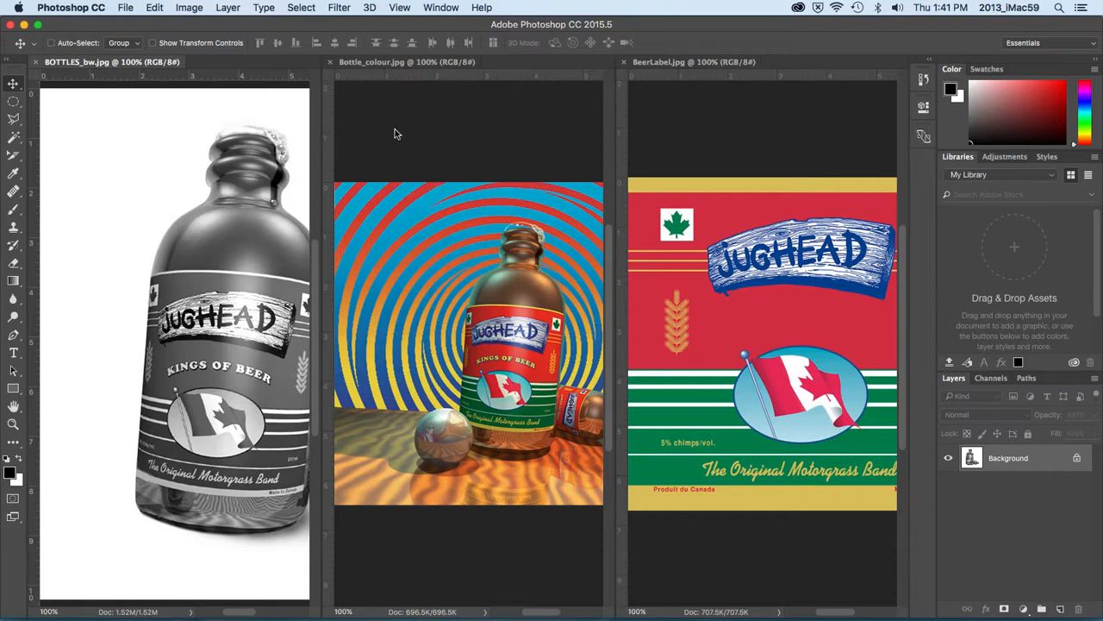
left_click(329, 62)
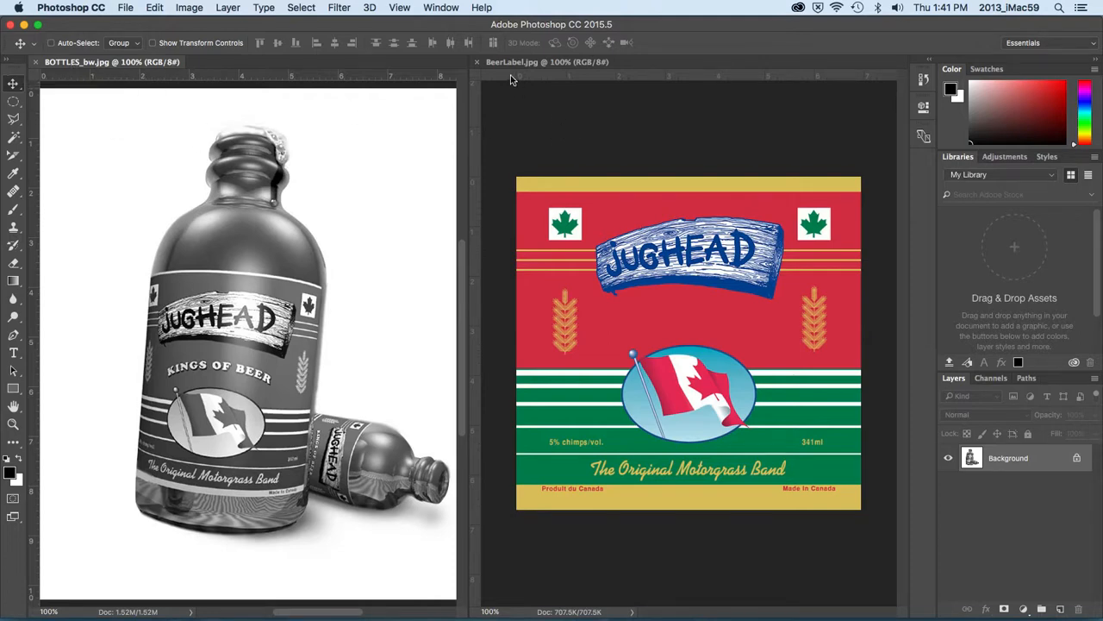
left_click(590, 129)
left_click(365, 168)
Show the colour swatches, close the Libraries group, and give the Layers area more height beneath the swatches.
left_click(988, 69)
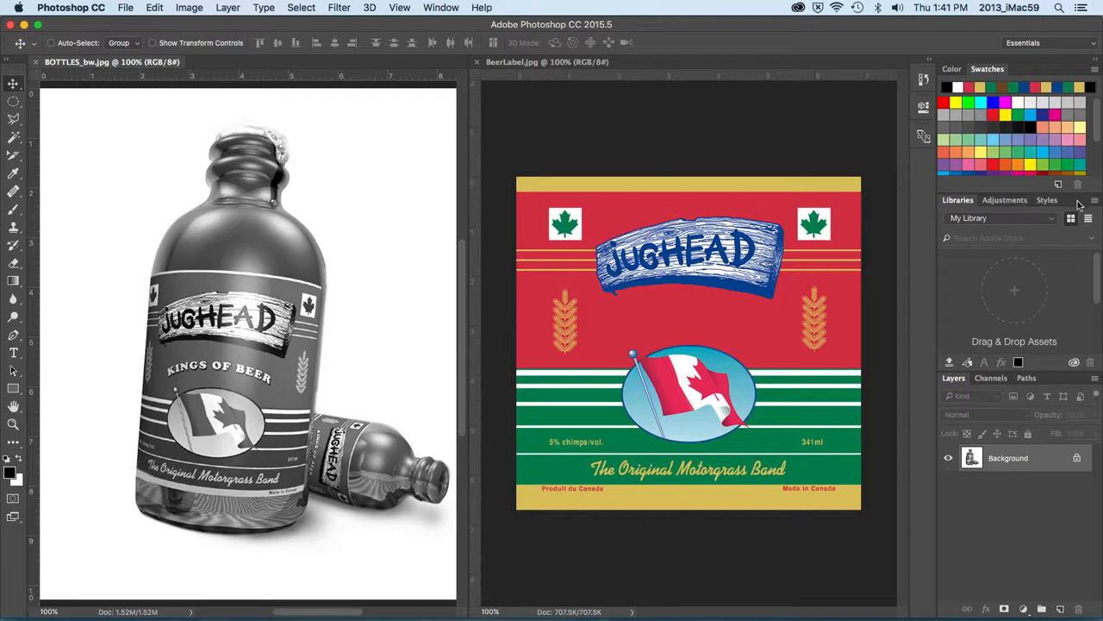
left_click_drag(1077, 202, 826, 155)
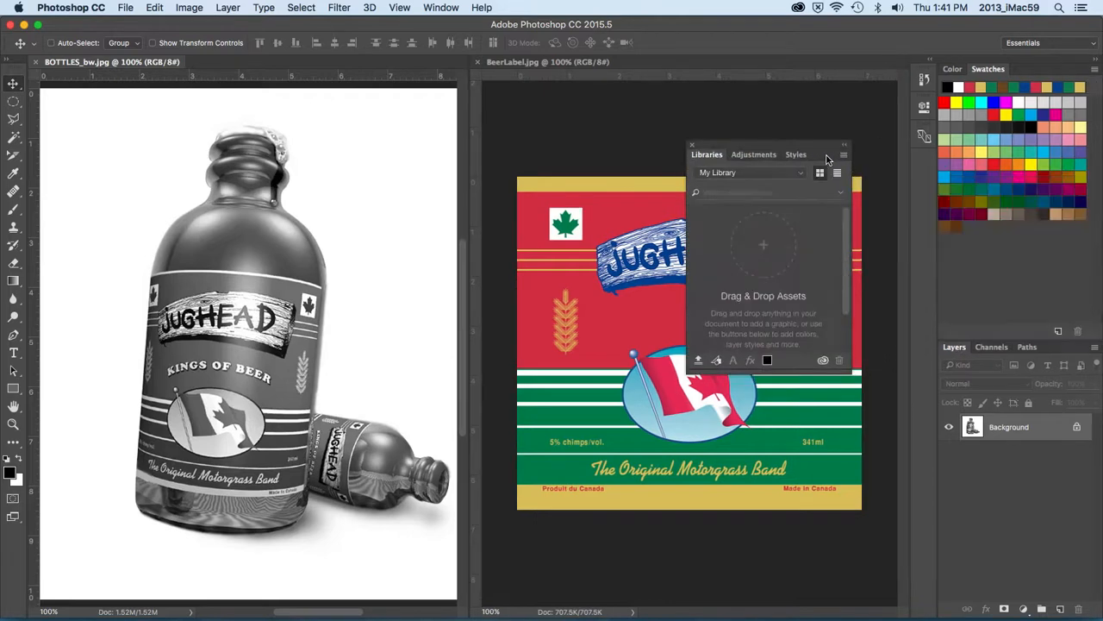
left_click(693, 147)
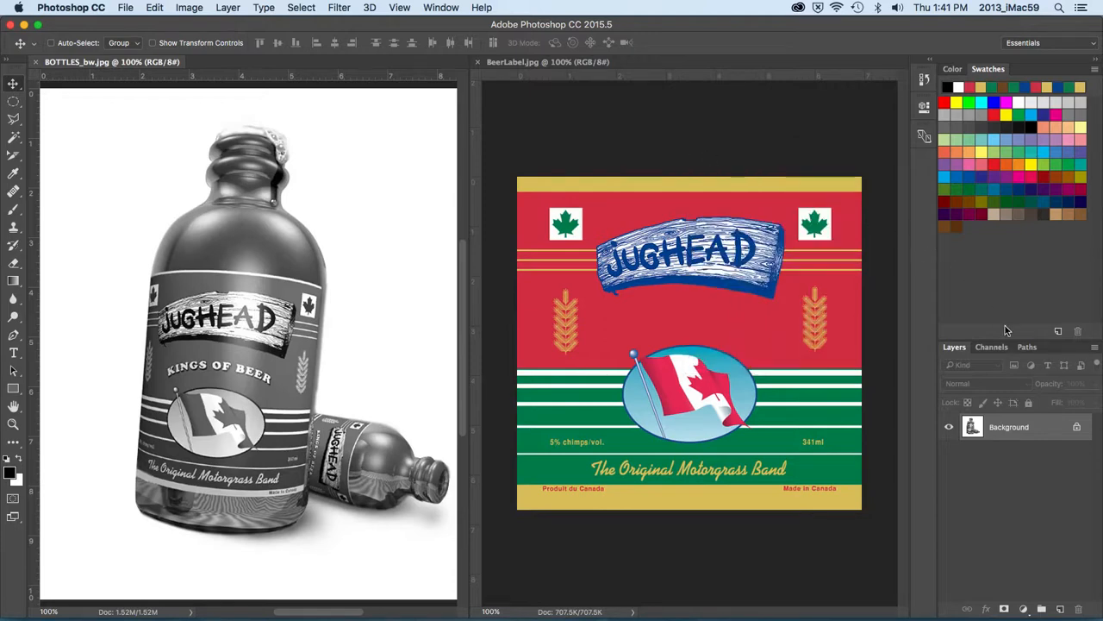
left_click_drag(1010, 339, 993, 262)
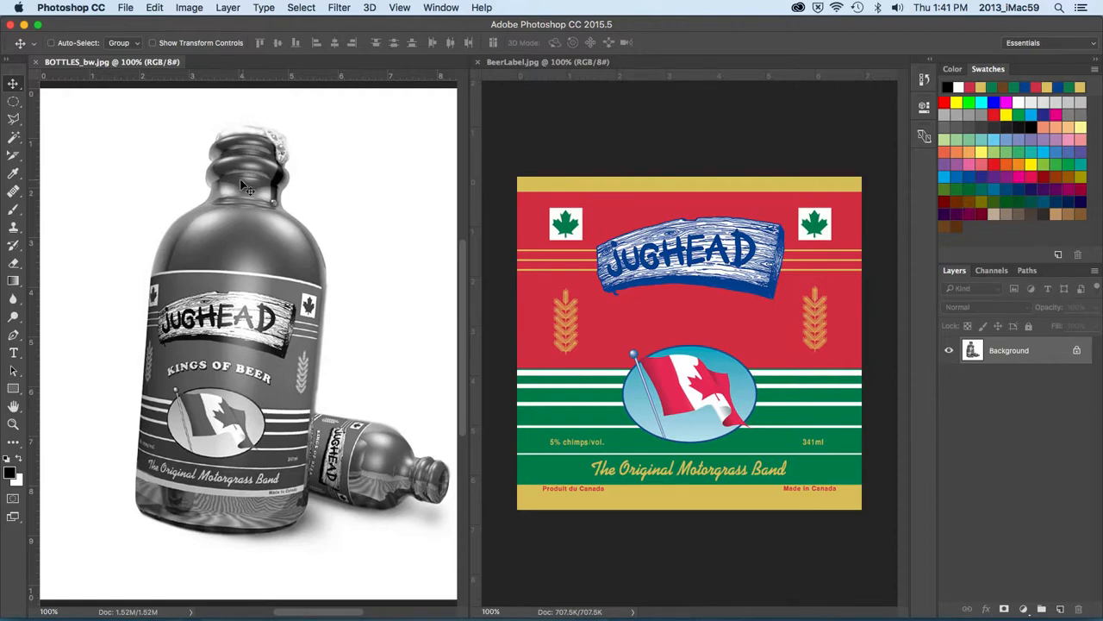
Sample the gold band of the beer label with the Eyedropper and save it as a swatch named "jug yellow".
left_click(14, 176)
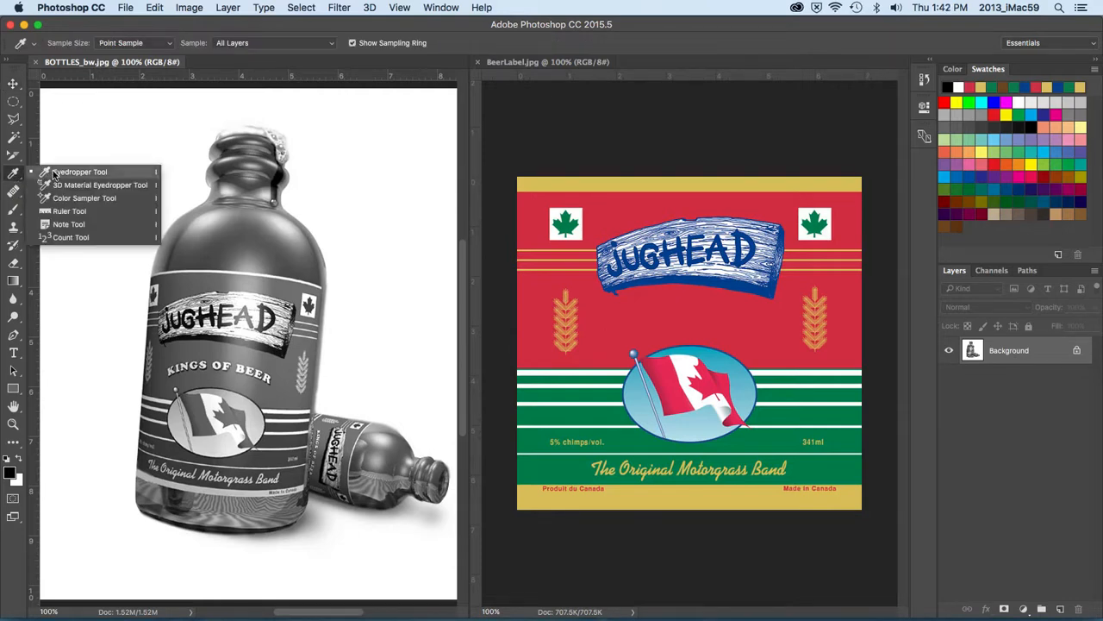
left_click(53, 173)
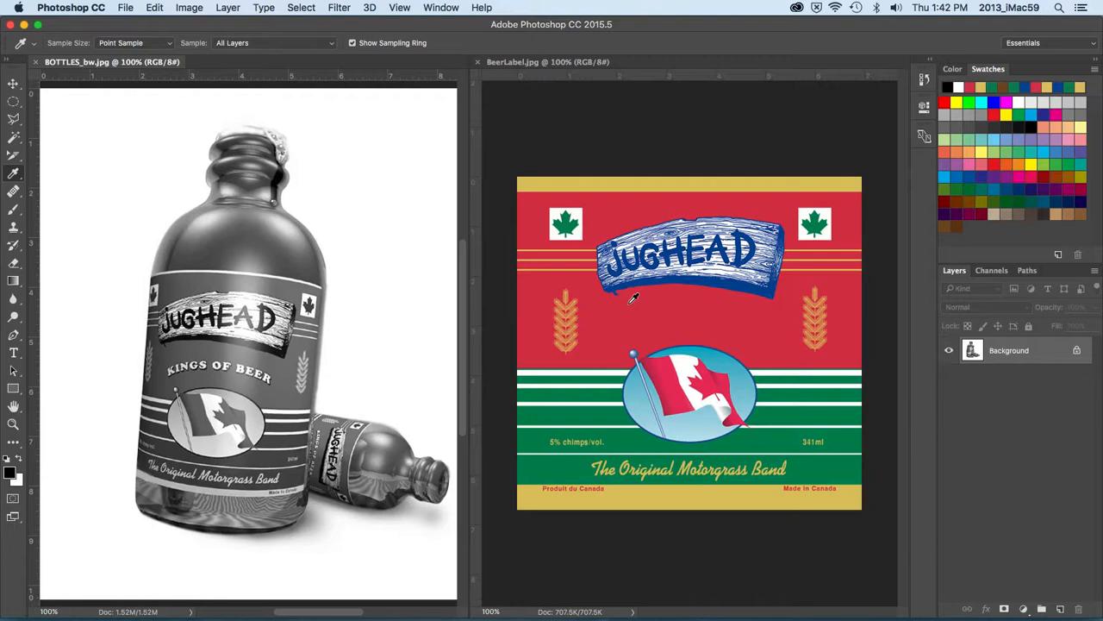
left_click(634, 181)
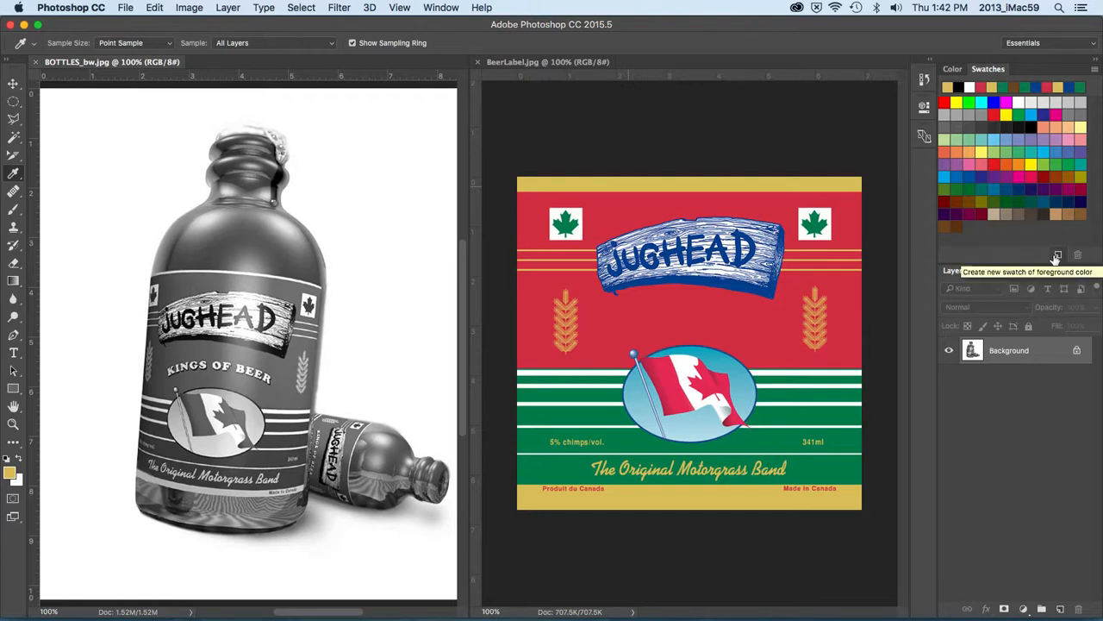
left_click(1056, 256)
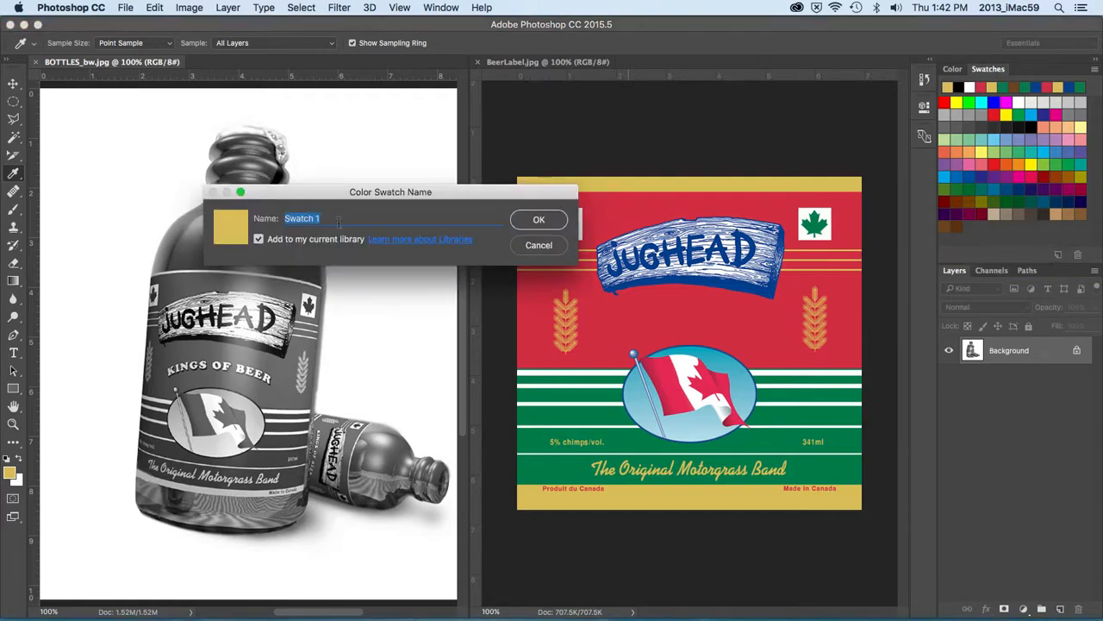
left_click_drag(341, 196, 483, 135)
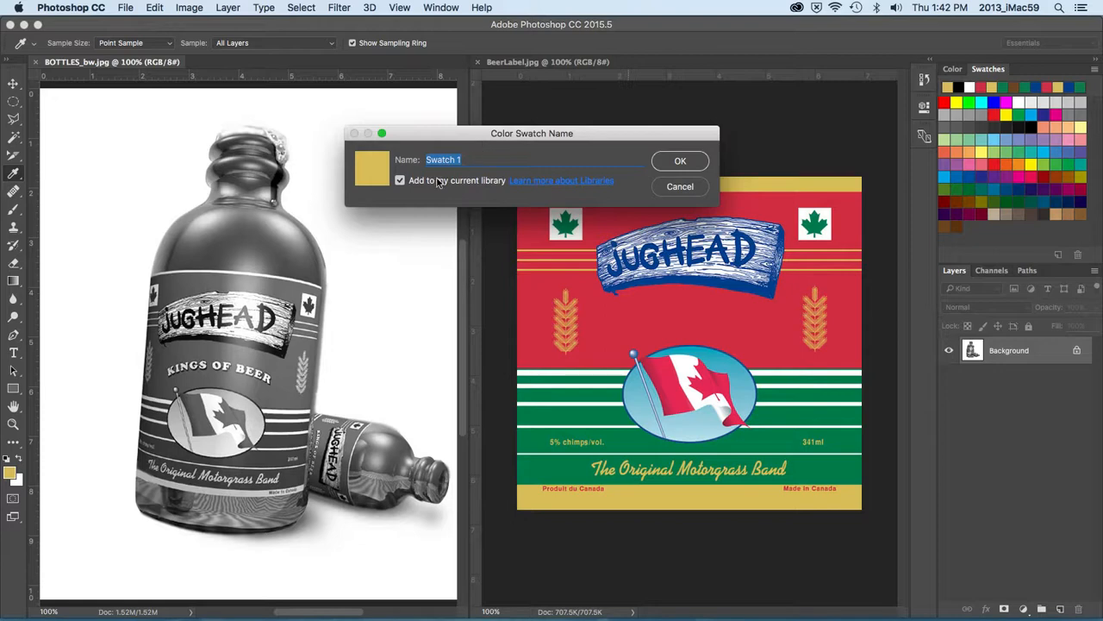
type("jug yellow")
left_click(670, 164)
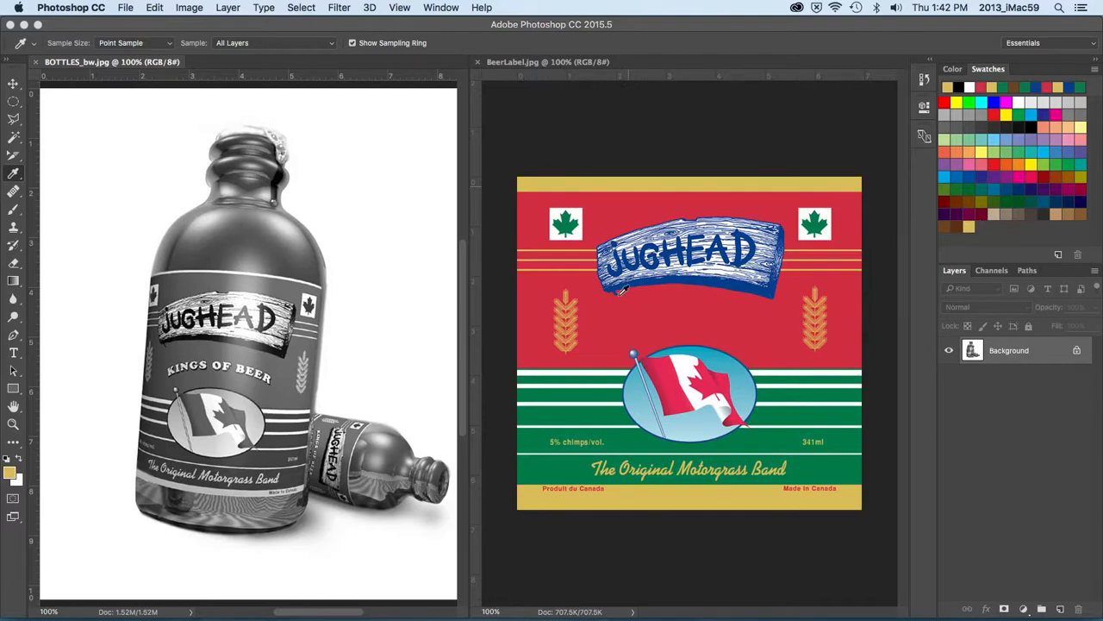
Sample the green of the label's maple leaf and save it as a swatch named "jug green".
left_click(570, 221)
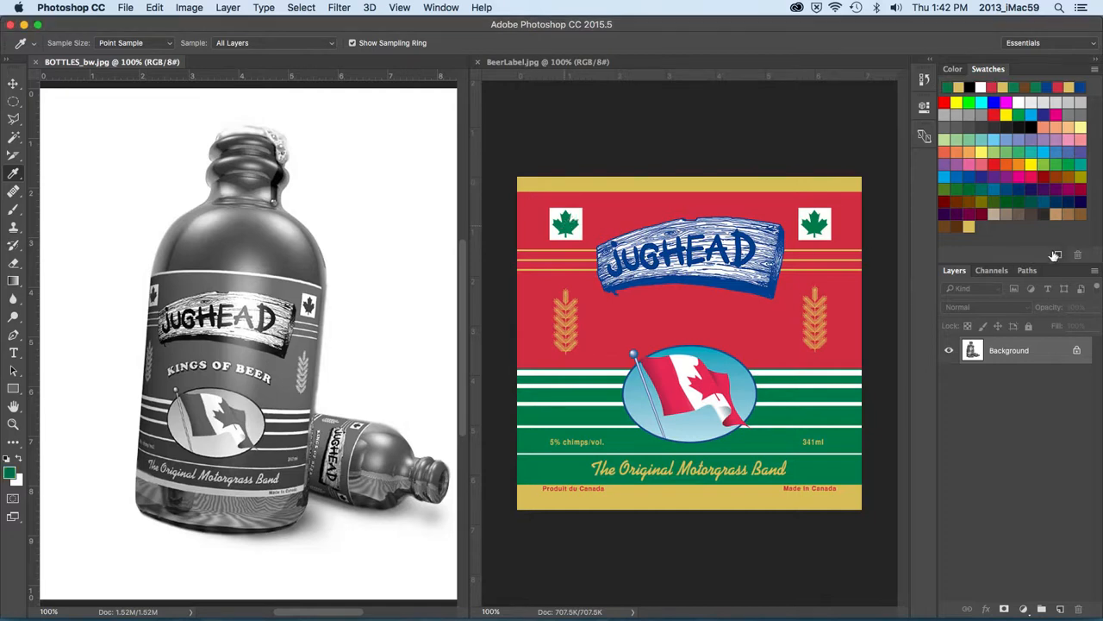
left_click(1058, 254)
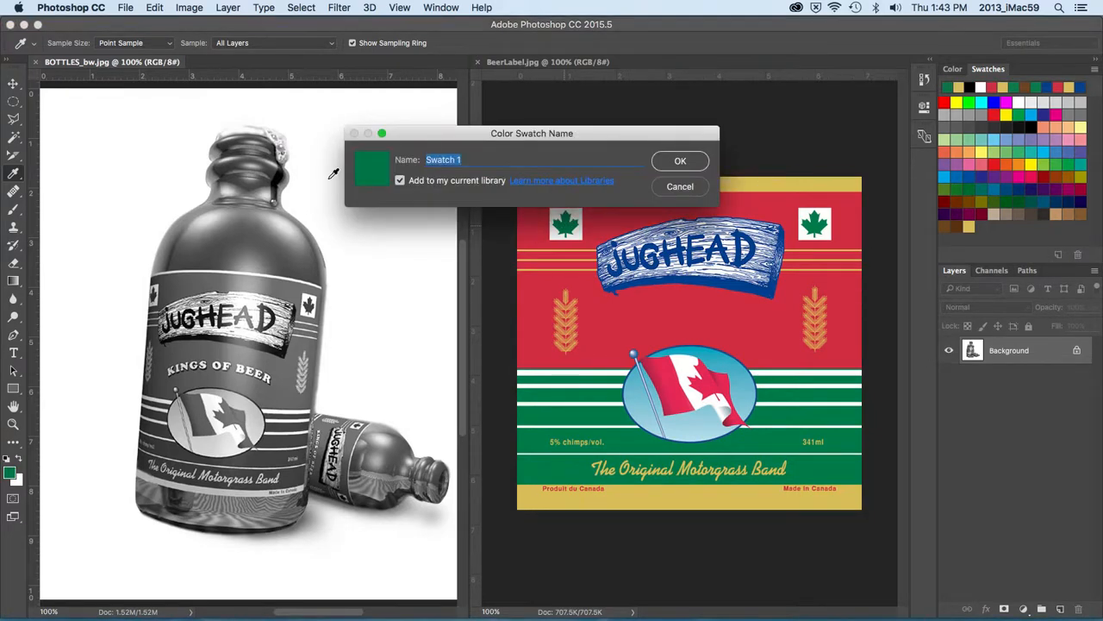
type("jug green")
left_click(677, 165)
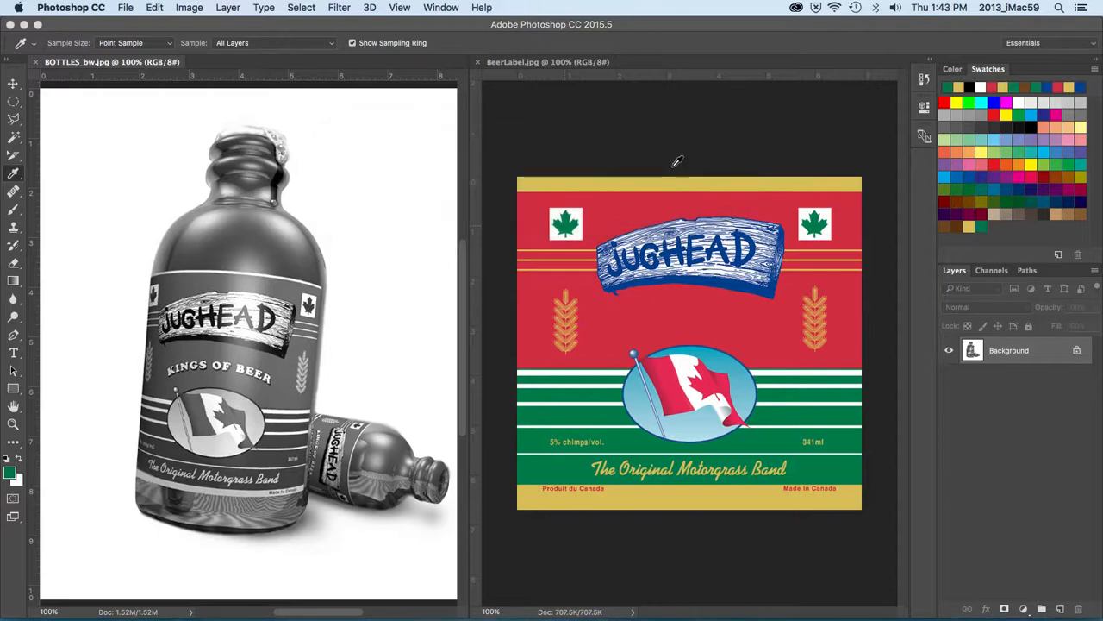
Sample the label's red background and save it as a swatch named "jug red".
left_click(646, 312)
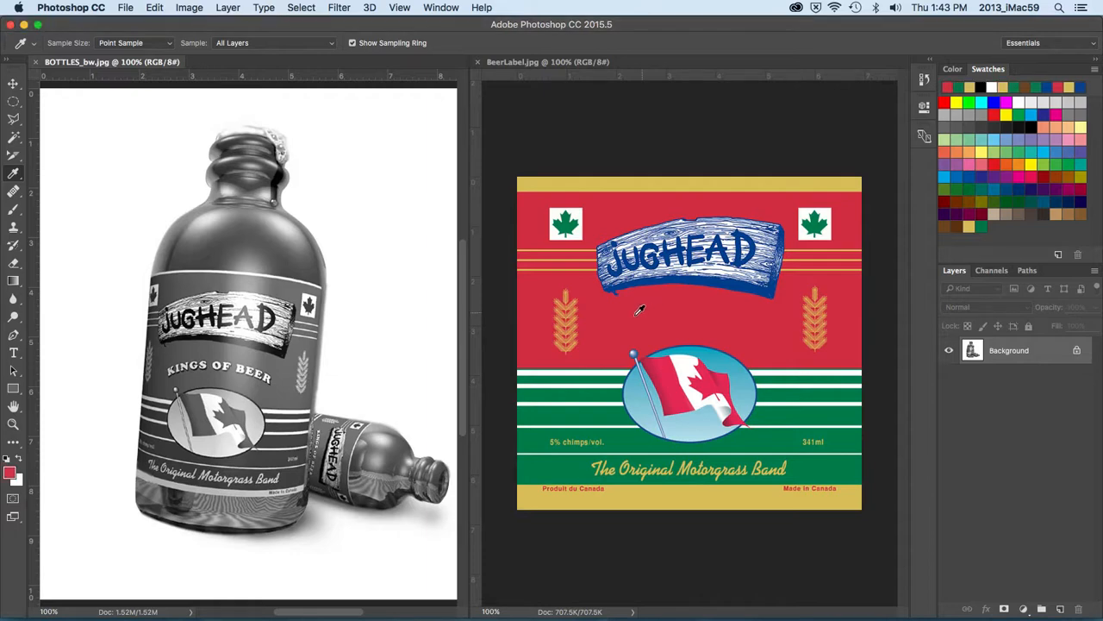
left_click(1055, 256)
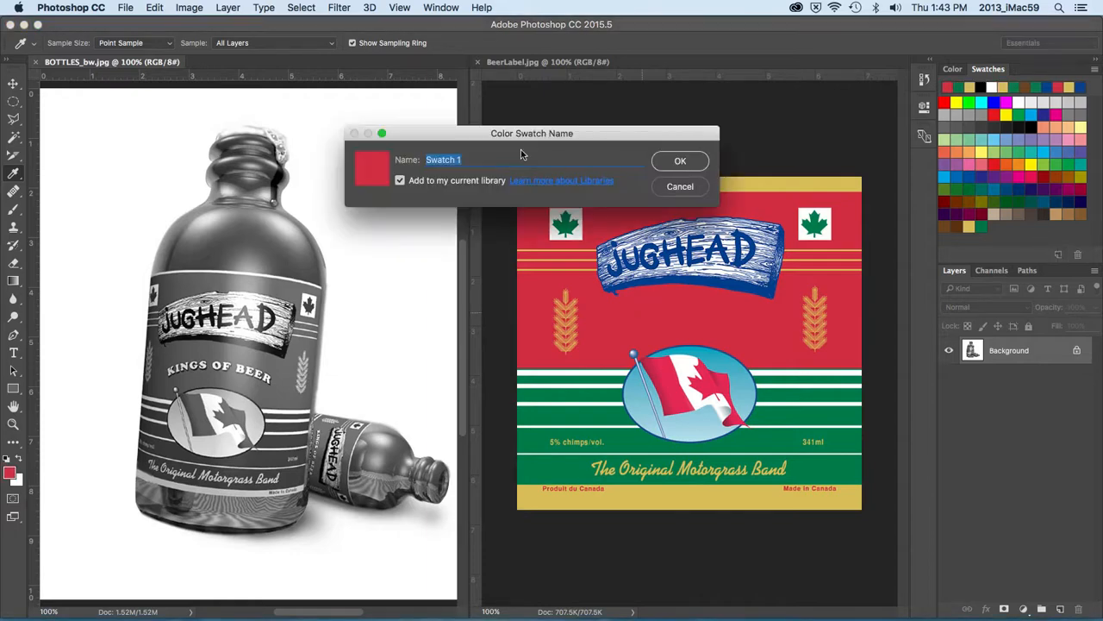
type("jug red")
left_click(676, 166)
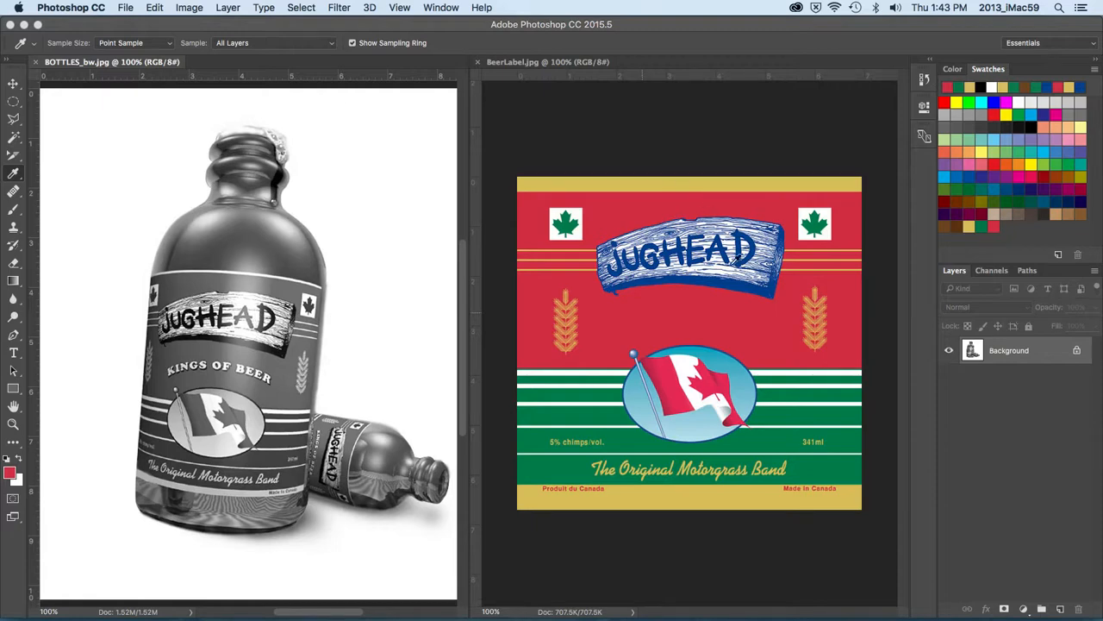
Sample the blue of the label's JUGHEAD sign and save it as a swatch named "jug blue".
left_click(739, 276)
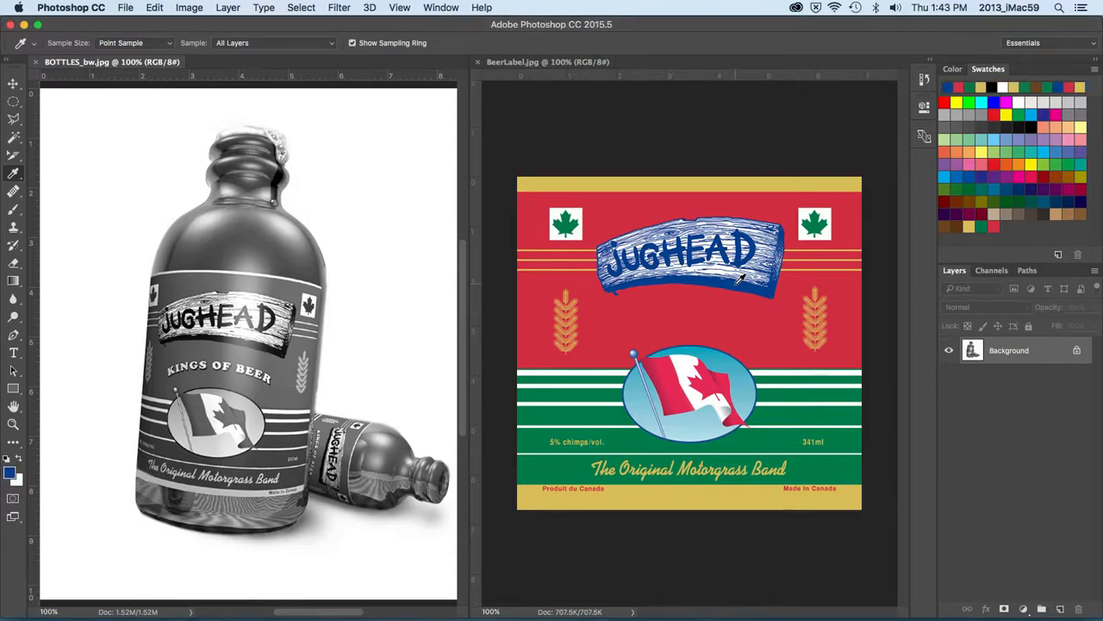
left_click(1057, 256)
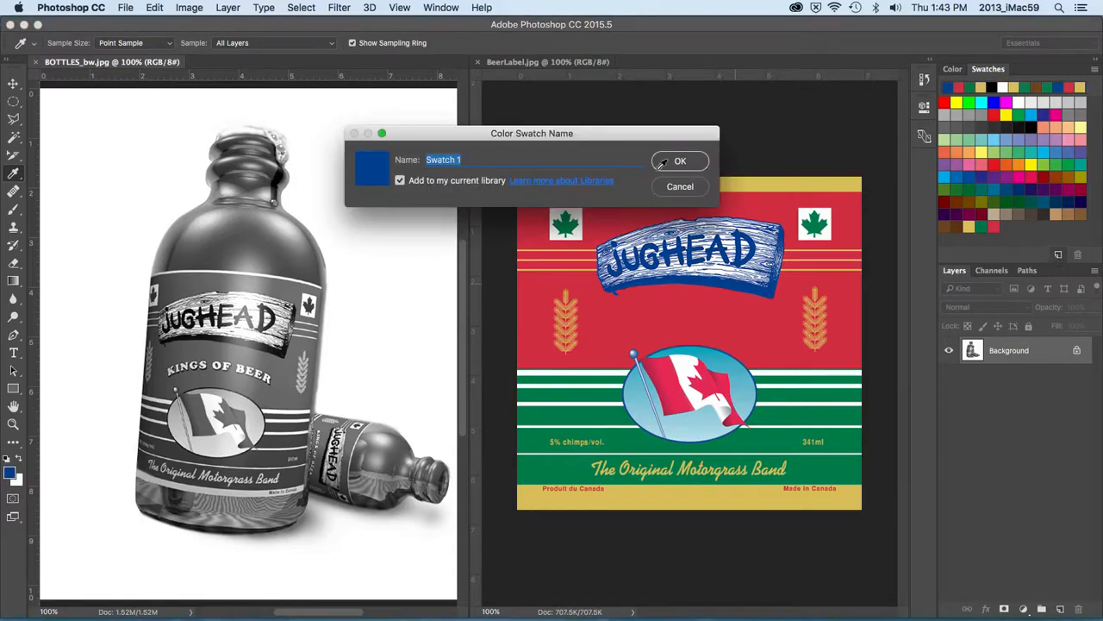
type("jug blue")
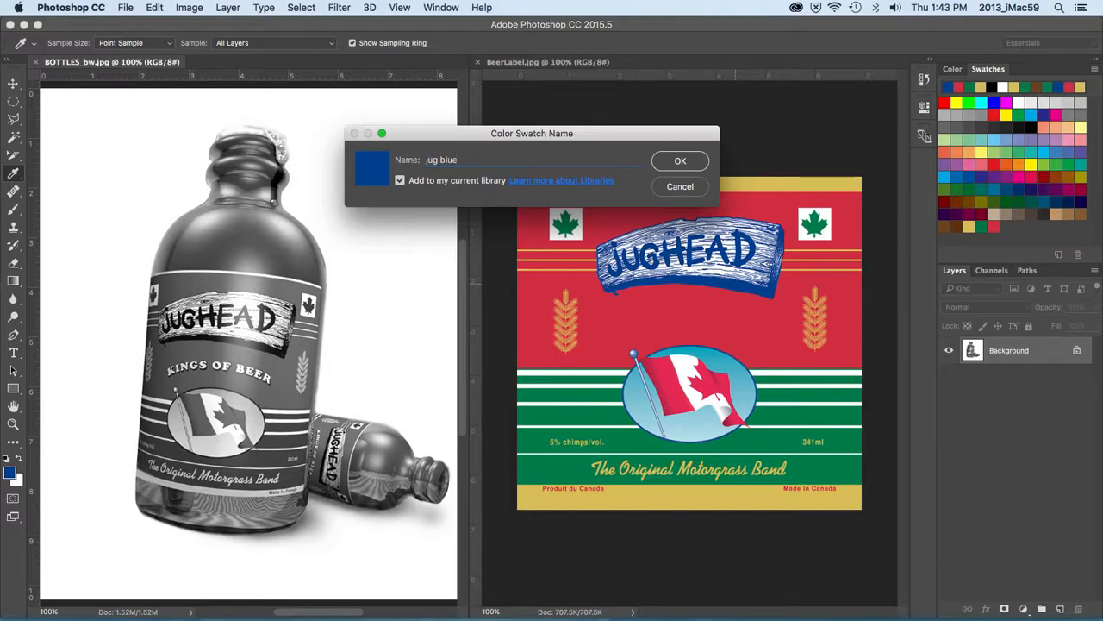
key("Return")
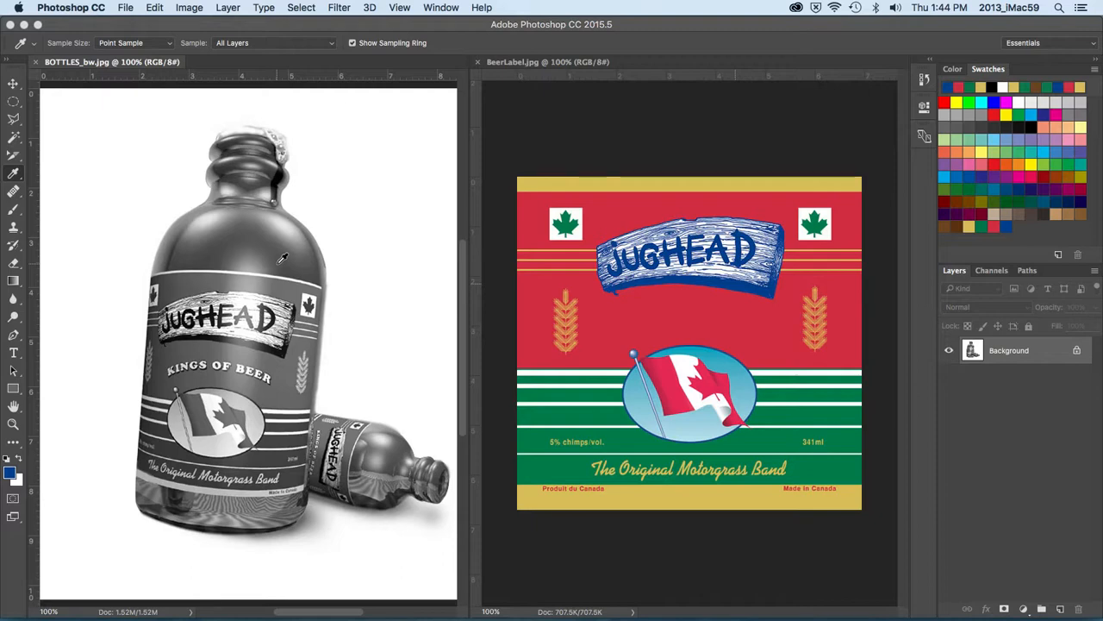
Activate the Brush tool and adjust the brush size to 20 px.
left_click(14, 213)
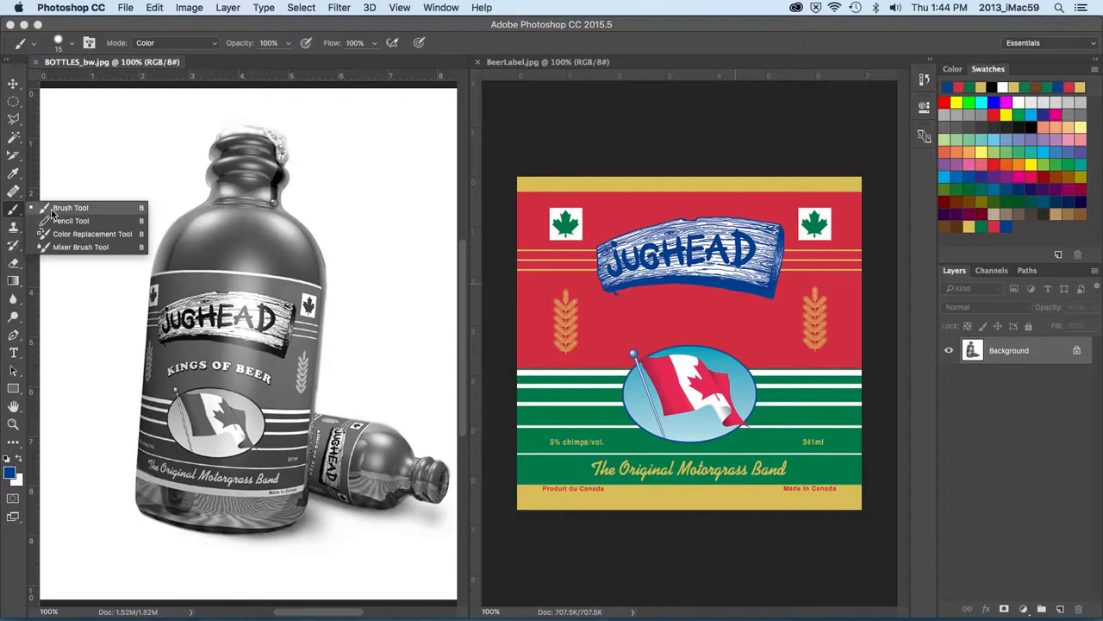
left_click(52, 210)
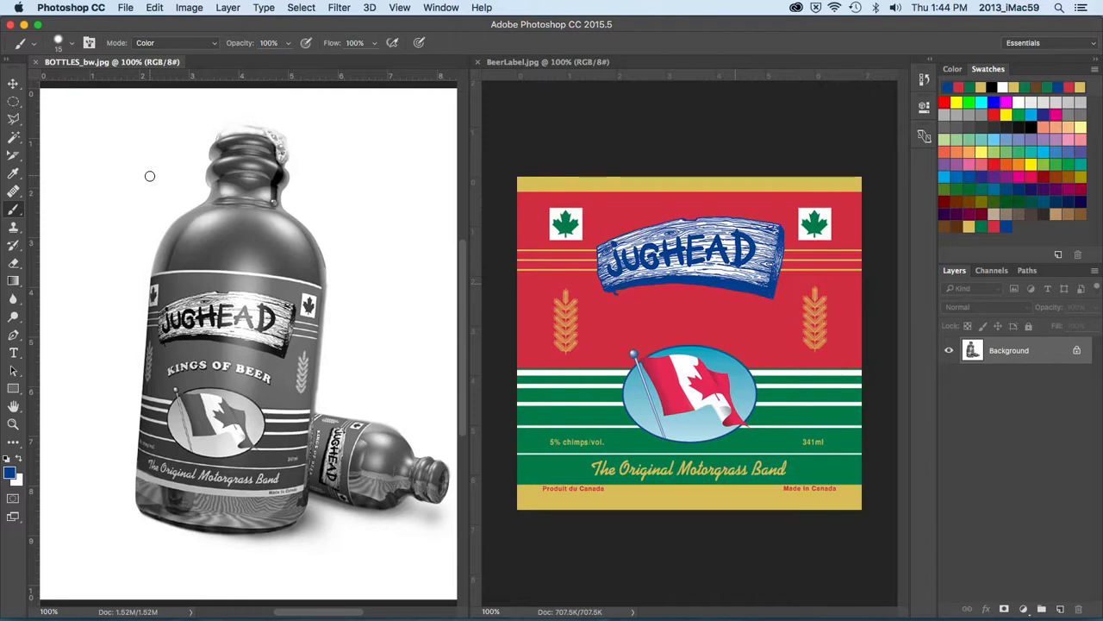
key("bracketright")
key("bracketright")
key("bracketright")
key("bracketright")
key("bracketright")
key("bracketright")
key("bracketright")
key("bracketright")
key("bracketleft")
key("bracketleft")
key("bracketleft")
key("bracketleft")
key("bracketleft")
key("bracketleft")
key("bracketleft")
Raise the brush hardness to its maximum.
left_click(74, 45)
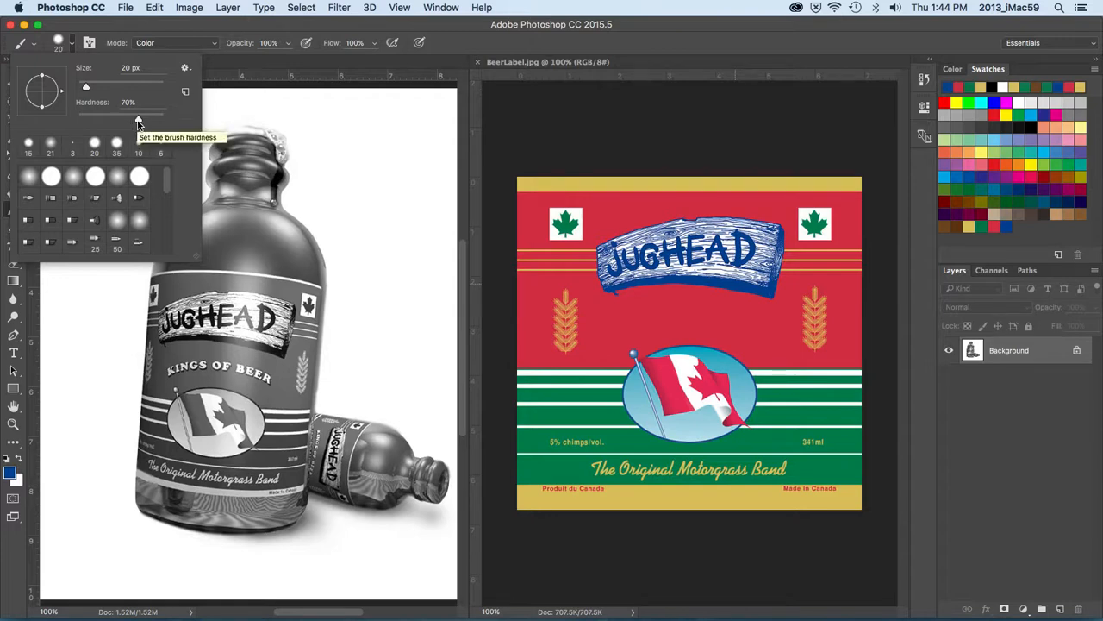
left_click_drag(138, 122, 164, 124)
key("Return")
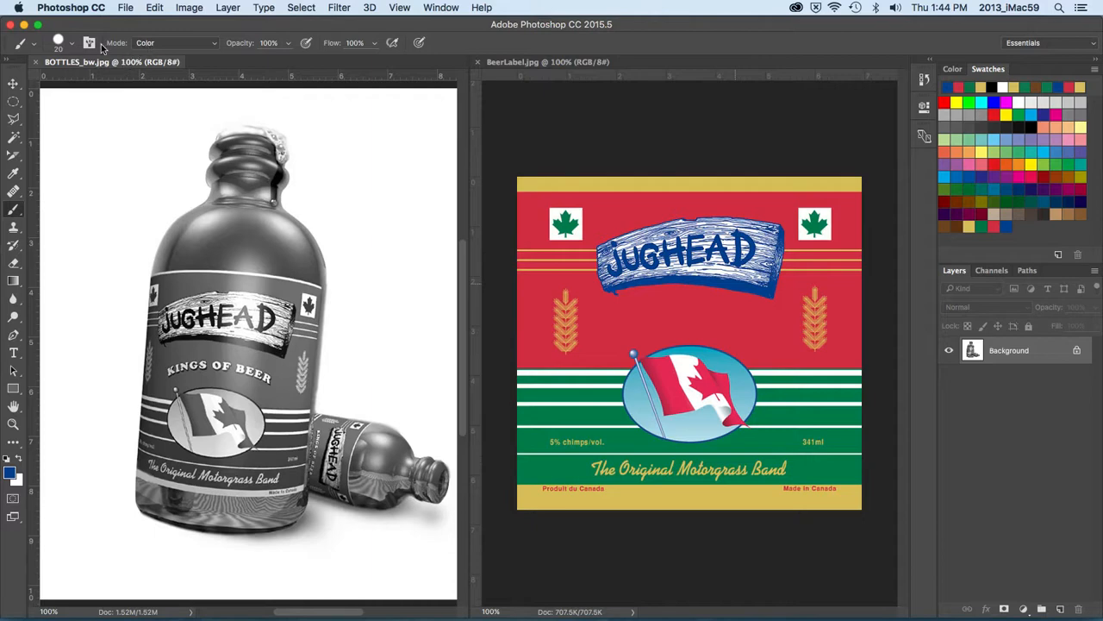
Try a blue brush stroke in Normal blending mode beside the bottle and undo it.
left_click(137, 43)
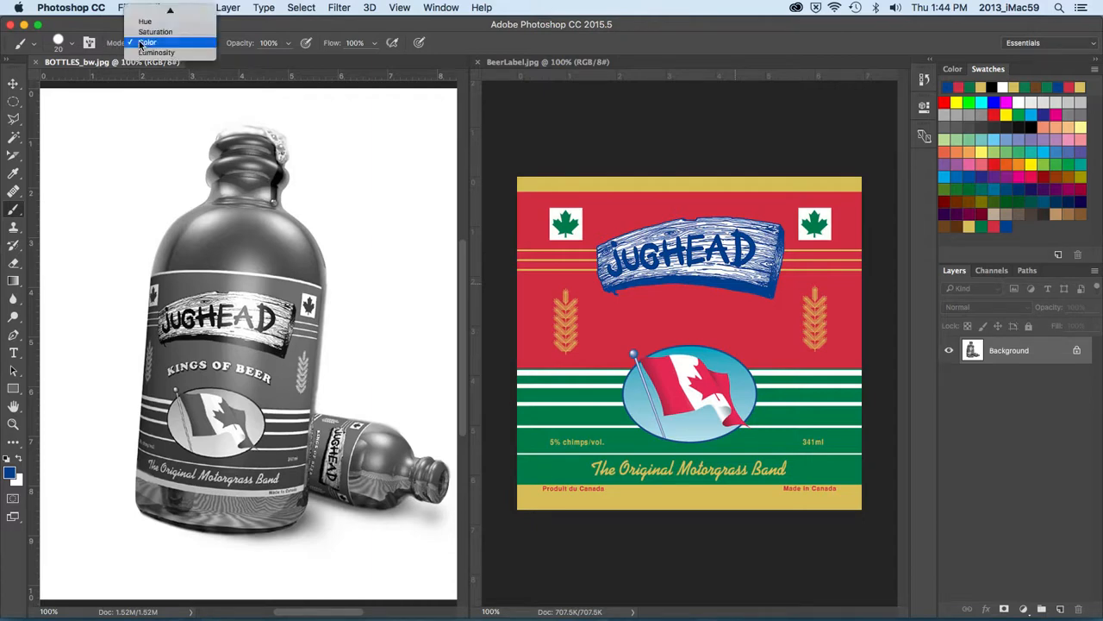
mouse_move(166, 7)
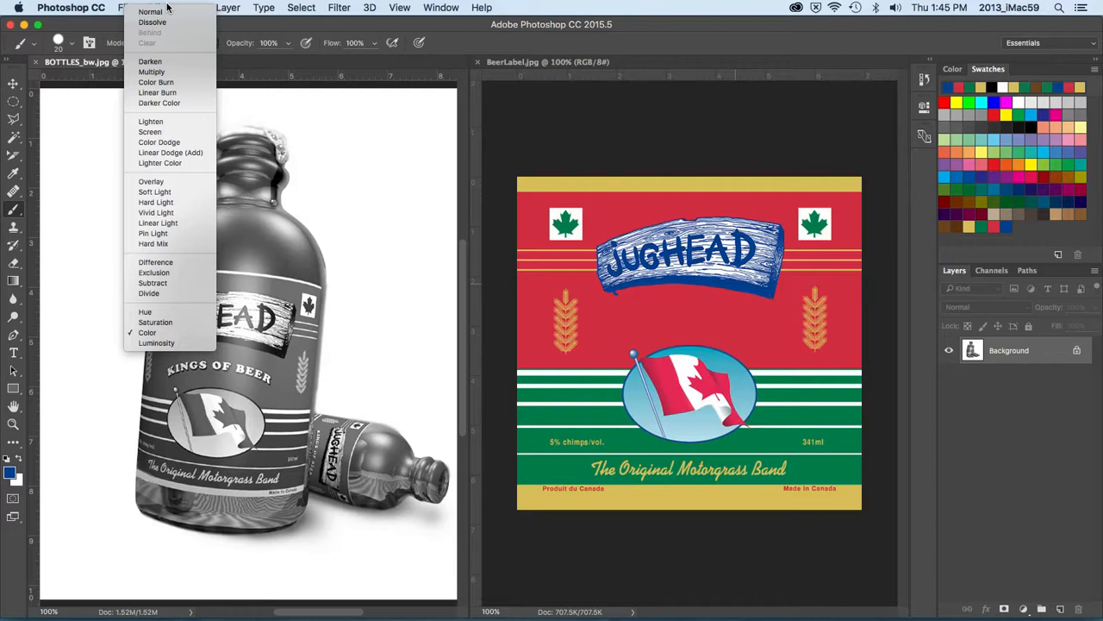
left_click(164, 11)
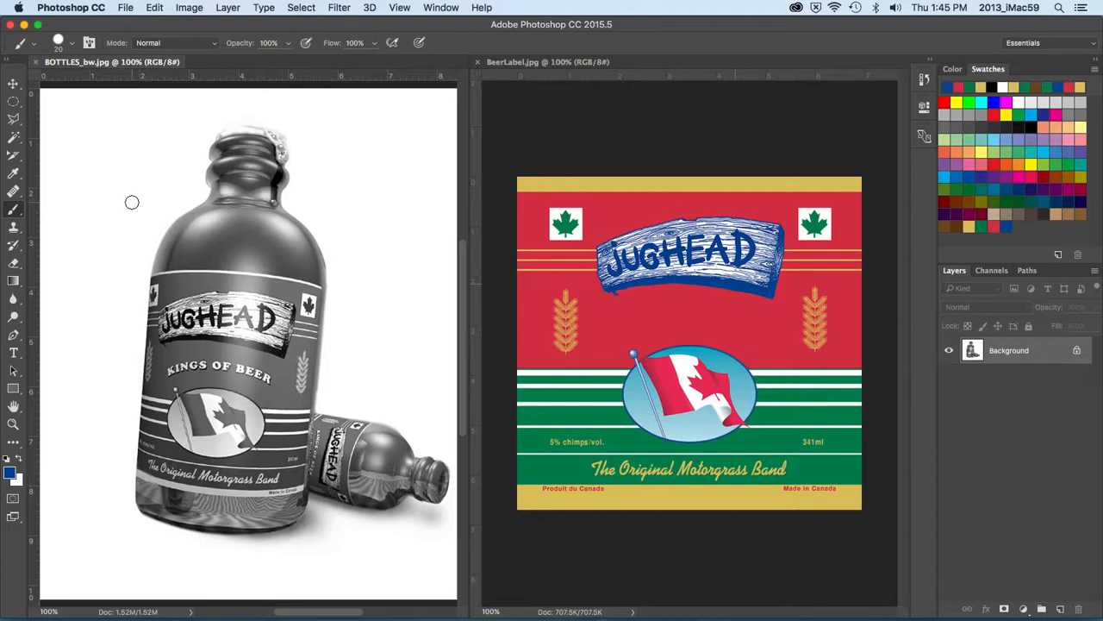
mouse_move(132, 201)
left_mouse_down()
mouse_move(213, 228)
mouse_move(94, 234)
mouse_move(200, 261)
mouse_move(84, 278)
left_mouse_up()
key("super+z")
Duplicate the Background layer within BOTTLES_bw.jpg as "colourized layer".
right_click(1014, 356)
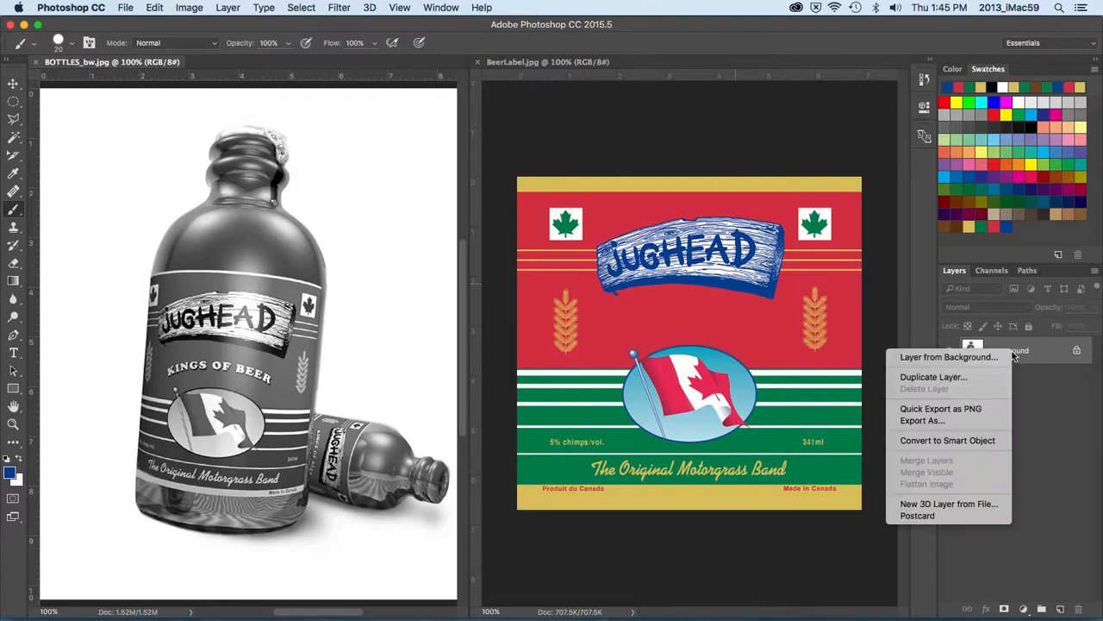
left_click(981, 377)
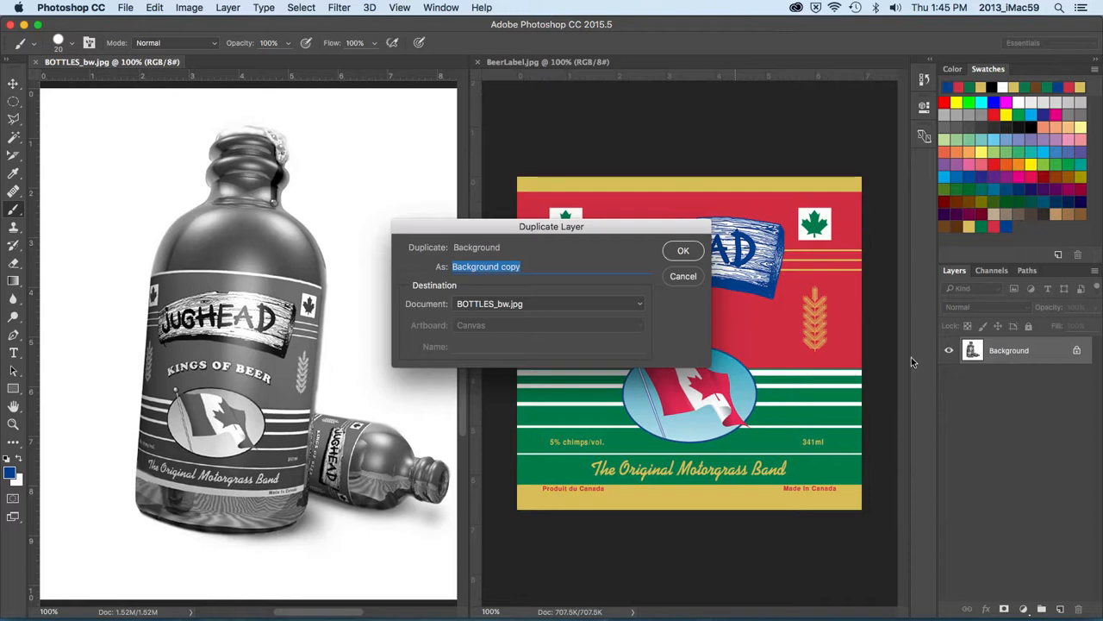
type("colouri")
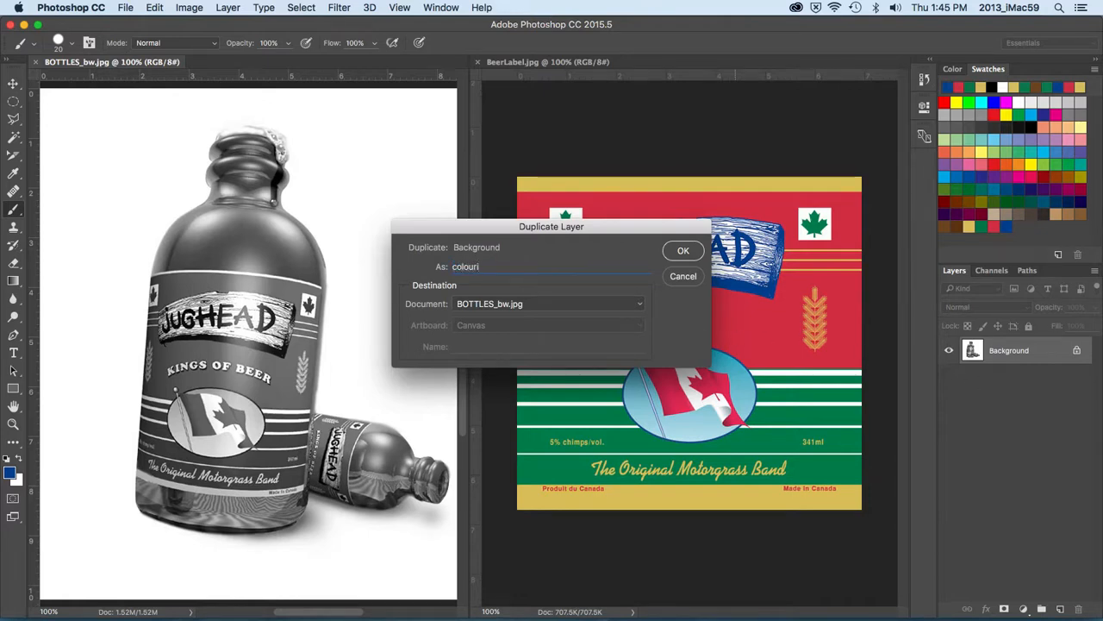
type("zed layer")
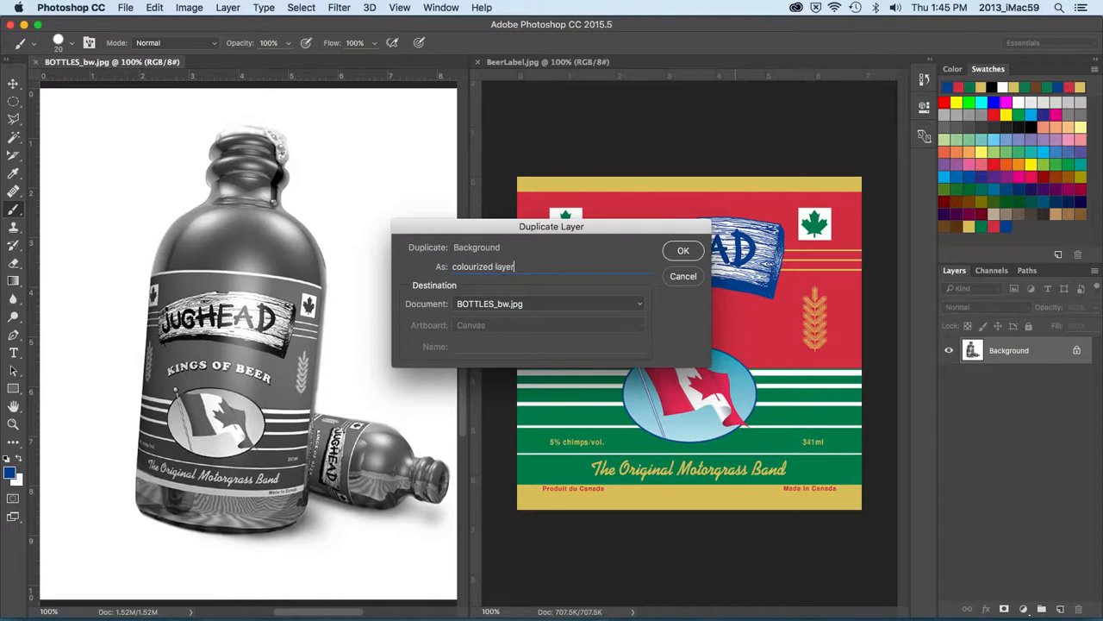
key("Return")
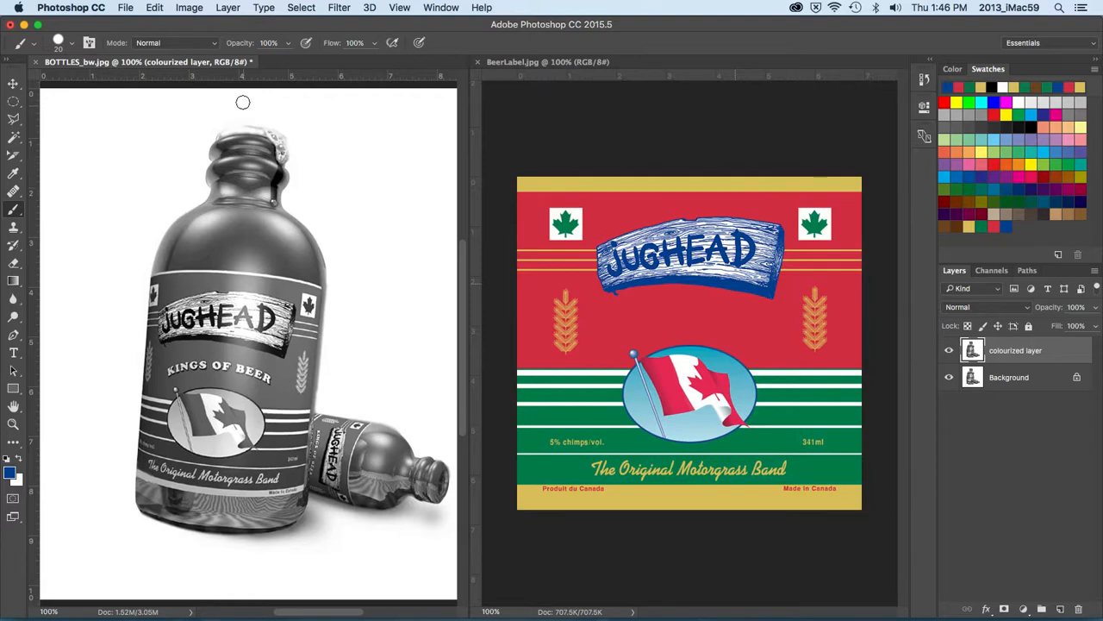
Try a blue zigzag stroke in Multiply brush mode across the bottle and the white background, and undo it.
left_click(205, 47)
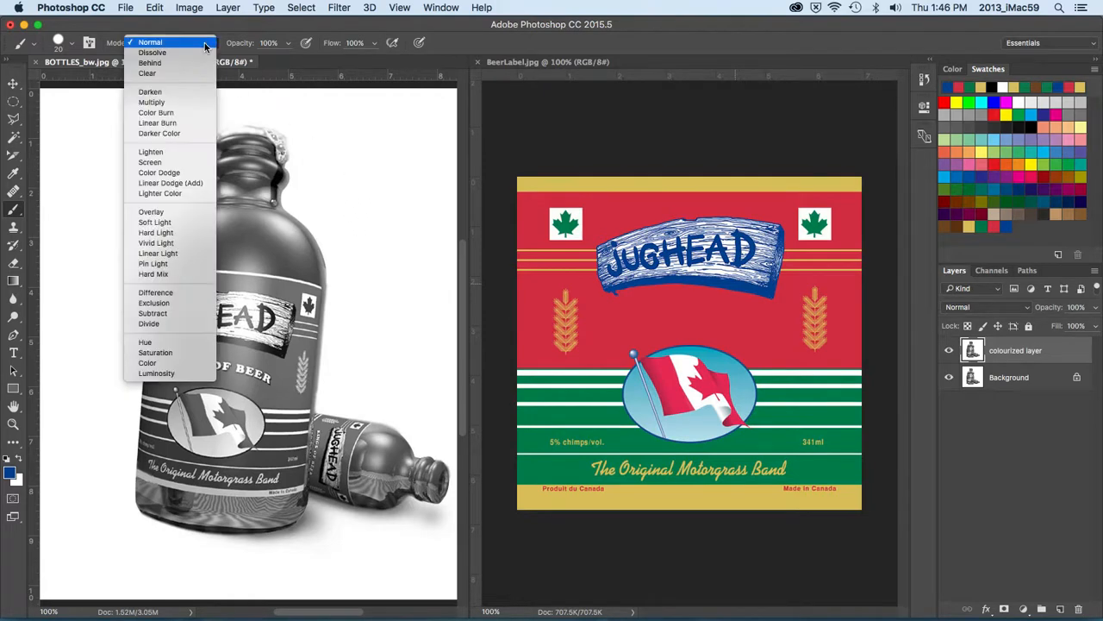
left_click(166, 103)
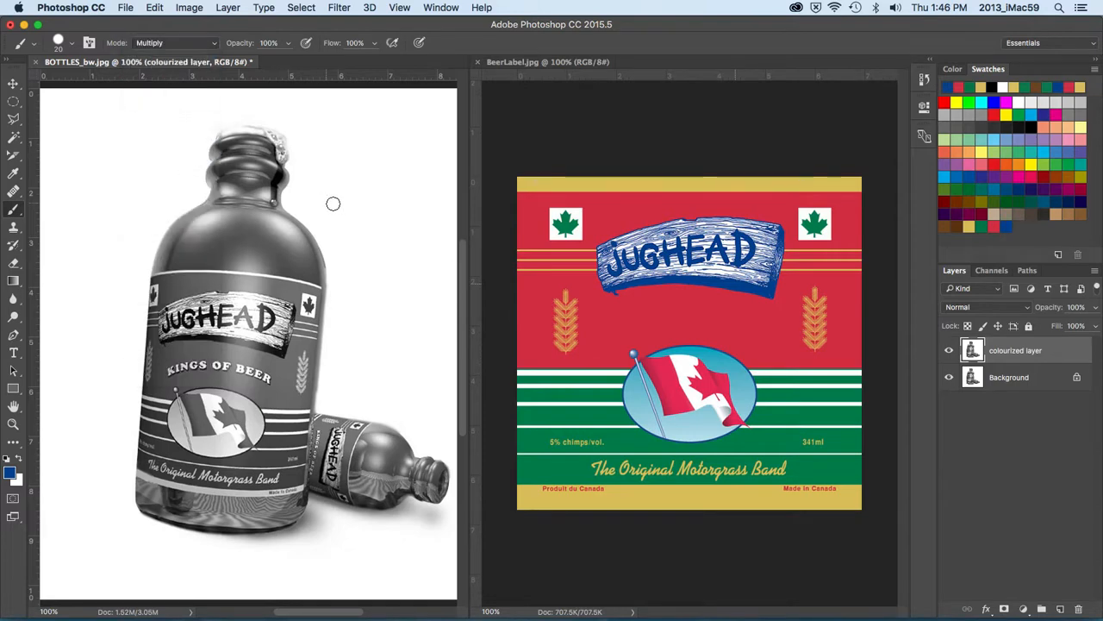
mouse_move(336, 207)
left_mouse_down()
mouse_move(224, 235)
mouse_move(382, 244)
mouse_move(278, 304)
mouse_move(263, 353)
mouse_move(312, 297)
mouse_move(359, 296)
mouse_move(336, 301)
mouse_move(281, 349)
mouse_move(336, 307)
mouse_move(317, 284)
mouse_move(293, 304)
mouse_move(324, 263)
mouse_move(287, 298)
mouse_move(288, 321)
mouse_move(261, 355)
mouse_move(348, 320)
left_mouse_up()
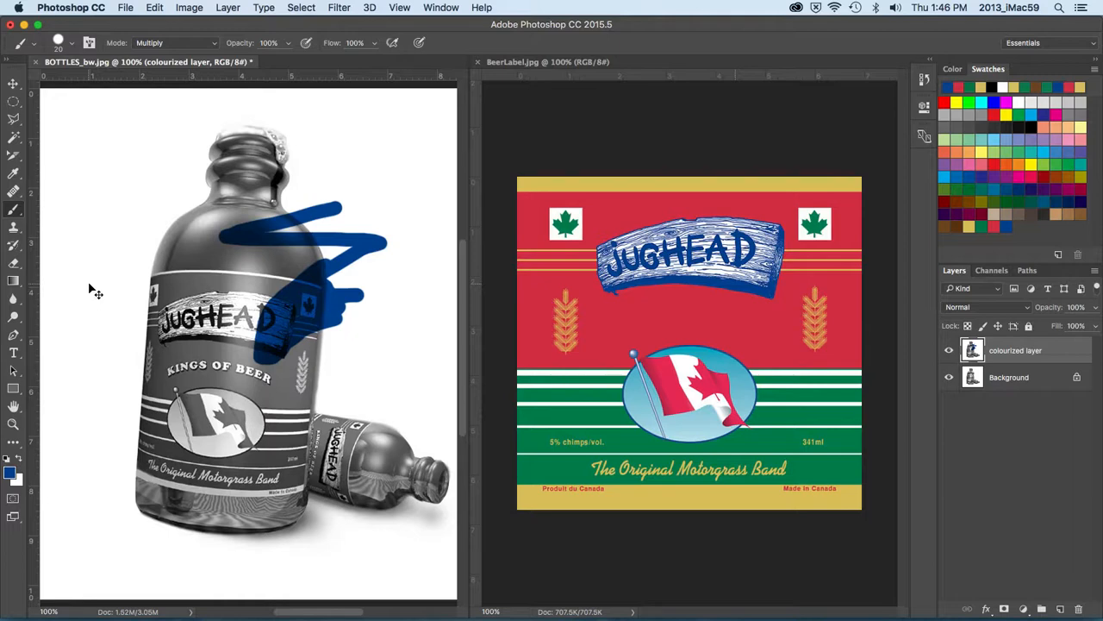
key("super+z")
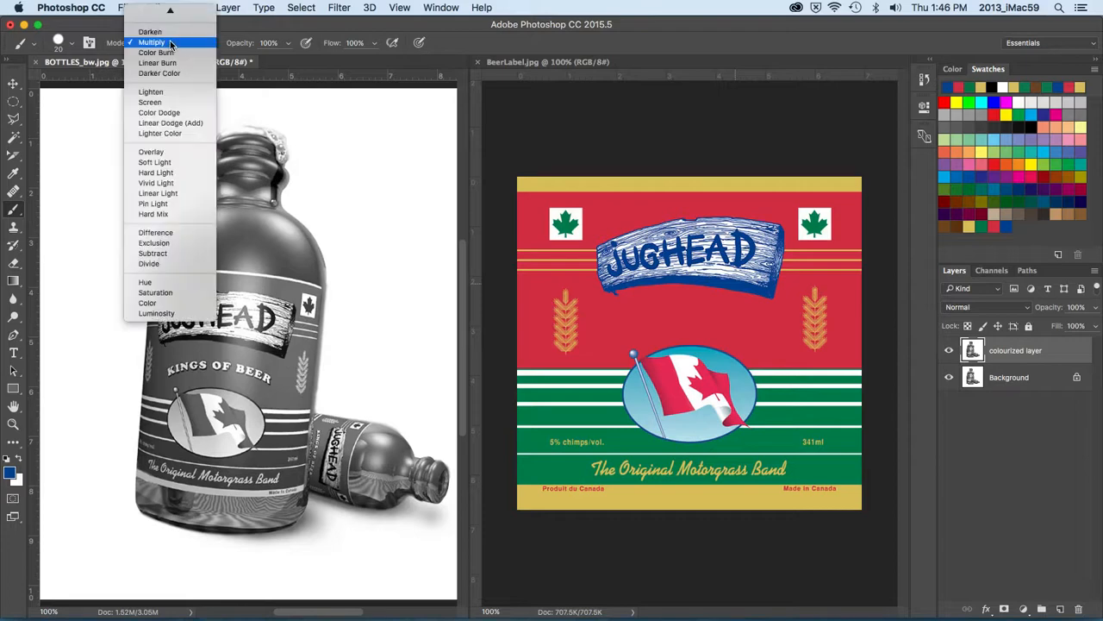
Try painting blue over the bottle's neck, shoulder and label in Overlay brush mode, and undo the strokes.
left_click(172, 43)
left_click(168, 153)
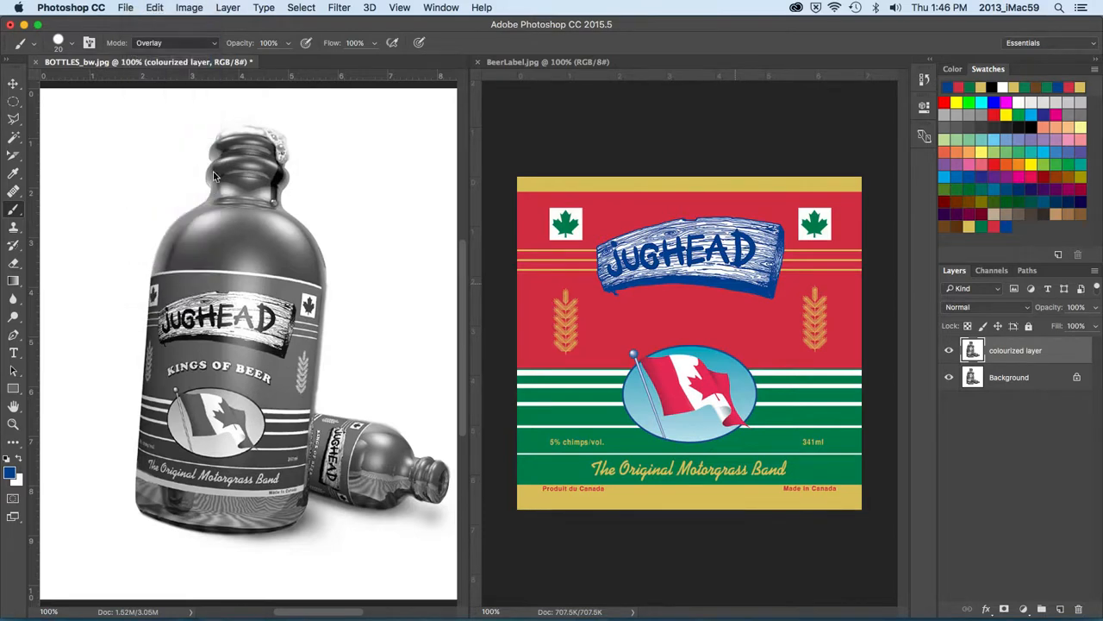
mouse_move(355, 212)
left_mouse_down()
mouse_move(265, 255)
mouse_move(362, 244)
mouse_move(296, 248)
mouse_move(278, 236)
mouse_move(265, 246)
mouse_move(269, 224)
mouse_move(254, 246)
mouse_move(291, 212)
mouse_move(274, 193)
mouse_move(259, 200)
mouse_move(300, 180)
mouse_move(233, 176)
left_mouse_up()
mouse_move(236, 239)
left_mouse_down()
mouse_move(268, 266)
mouse_move(310, 276)
mouse_move(321, 263)
mouse_move(295, 247)
mouse_move(278, 269)
mouse_move(333, 284)
mouse_move(257, 285)
mouse_move(332, 301)
mouse_move(278, 307)
mouse_move(338, 317)
mouse_move(242, 333)
mouse_move(275, 352)
mouse_move(299, 350)
mouse_move(264, 363)
mouse_move(264, 386)
mouse_move(235, 404)
mouse_move(232, 378)
mouse_move(264, 360)
mouse_move(254, 320)
mouse_move(243, 358)
mouse_move(256, 332)
mouse_move(281, 360)
mouse_move(310, 278)
left_mouse_up()
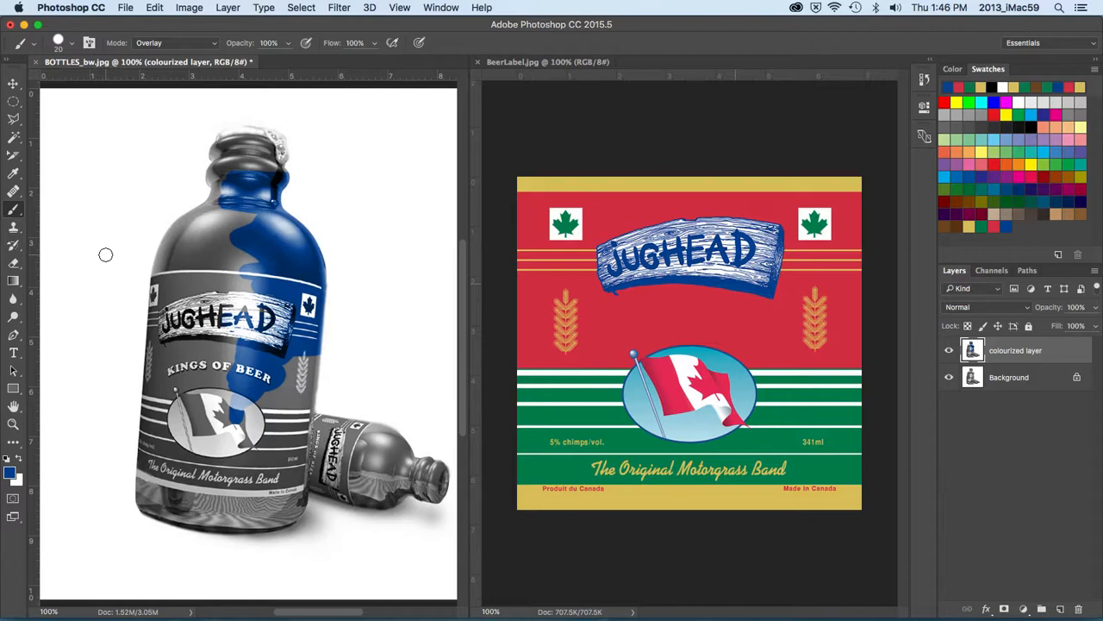
key("super+z")
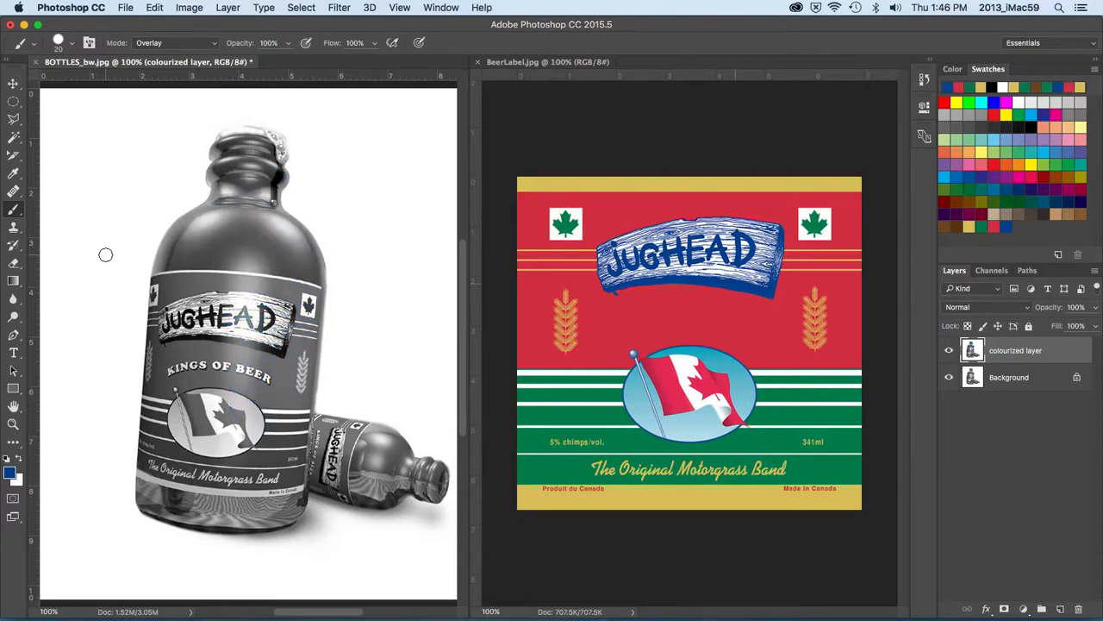
Try painting blue over the label in Screen brush mode, undo it, and return the brush mode to Normal.
left_click(154, 43)
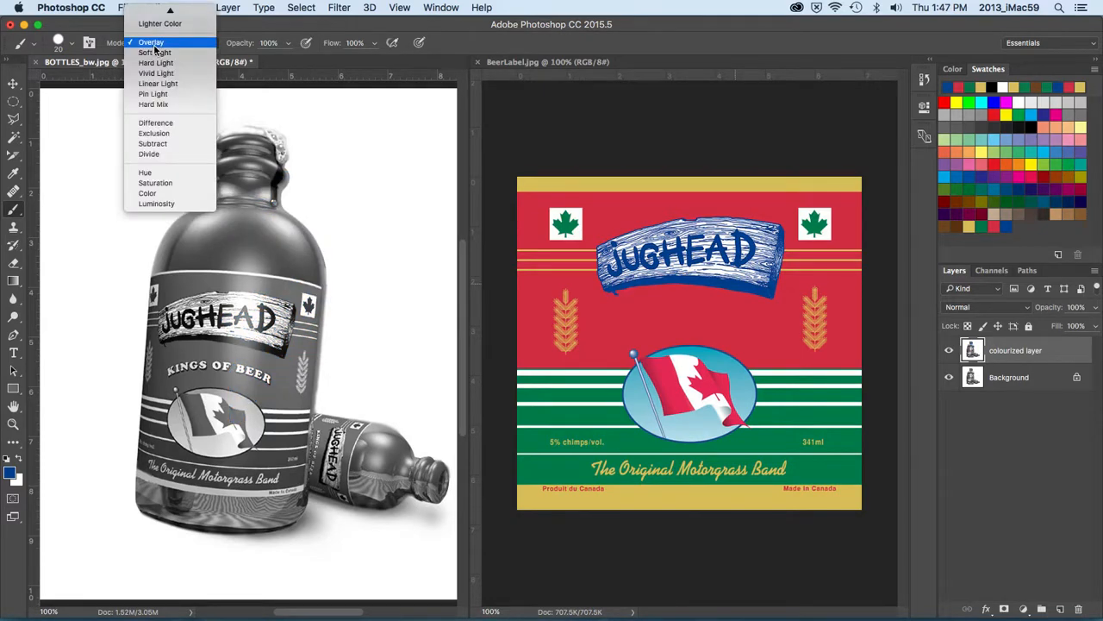
mouse_move(185, 11)
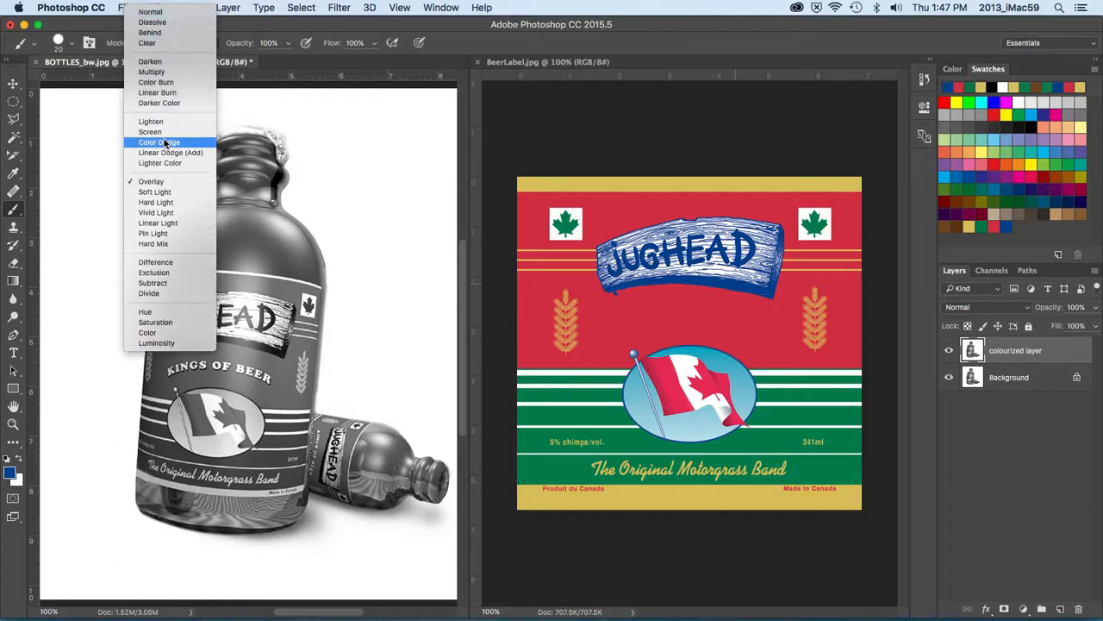
left_click(152, 132)
mouse_move(245, 261)
left_mouse_down()
mouse_move(270, 348)
mouse_move(257, 259)
mouse_move(292, 381)
mouse_move(274, 281)
mouse_move(296, 369)
mouse_move(255, 267)
mouse_move(308, 349)
mouse_move(289, 282)
mouse_move(312, 319)
mouse_move(294, 283)
mouse_move(308, 305)
mouse_move(311, 282)
mouse_move(315, 374)
mouse_move(288, 326)
mouse_move(252, 309)
mouse_move(268, 364)
mouse_move(237, 298)
mouse_move(249, 357)
mouse_move(207, 350)
mouse_move(205, 318)
mouse_move(233, 348)
mouse_move(209, 293)
mouse_move(253, 291)
mouse_move(214, 273)
mouse_move(247, 280)
left_mouse_up()
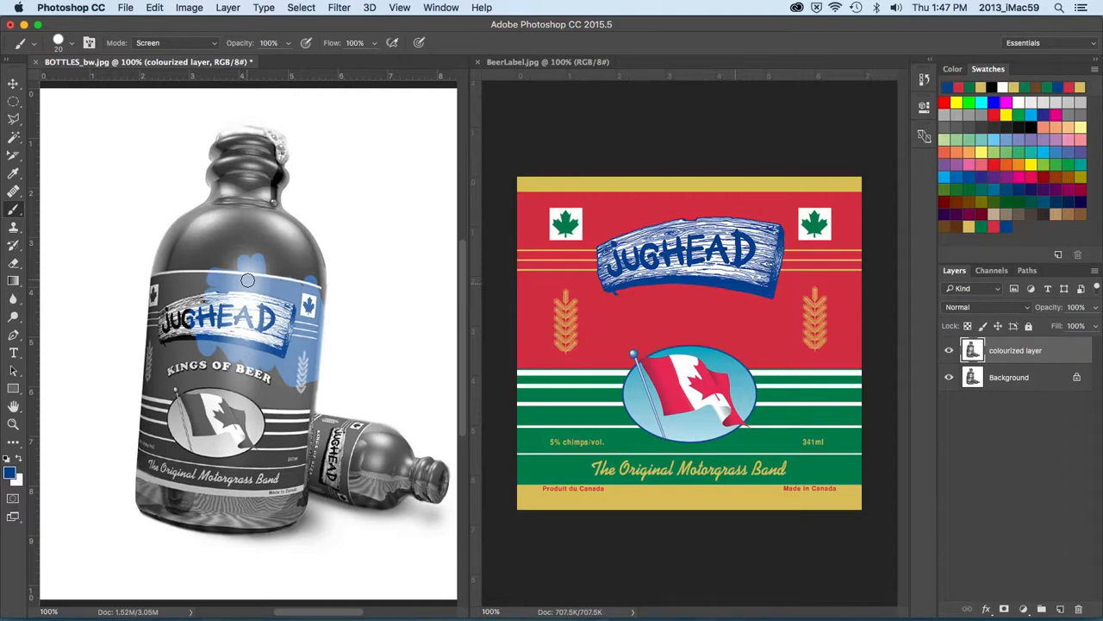
key("super+z")
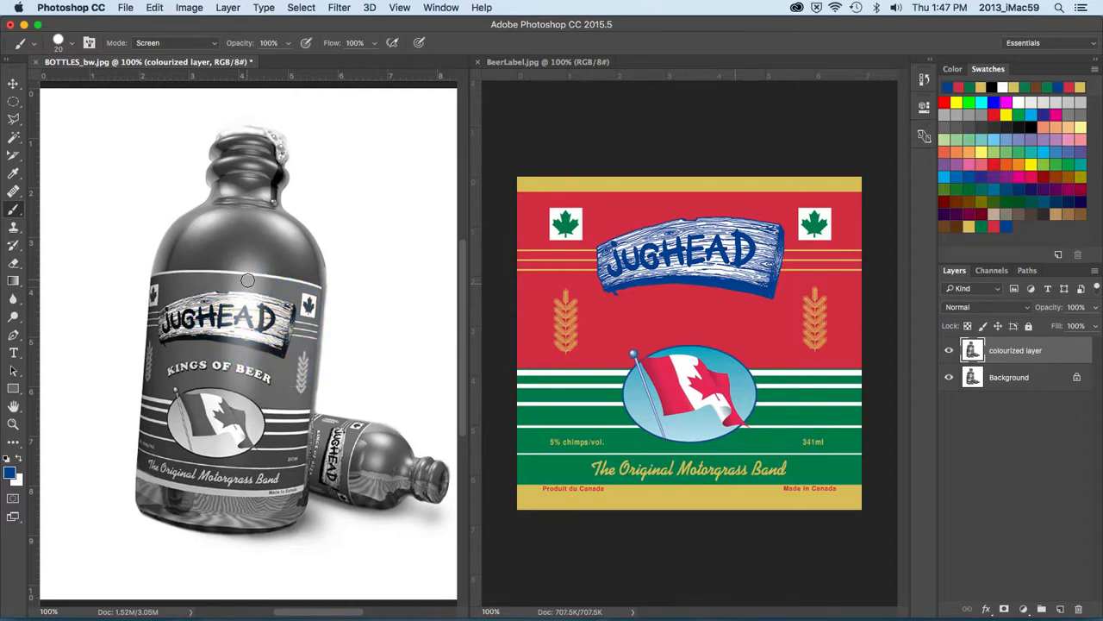
left_click(172, 42)
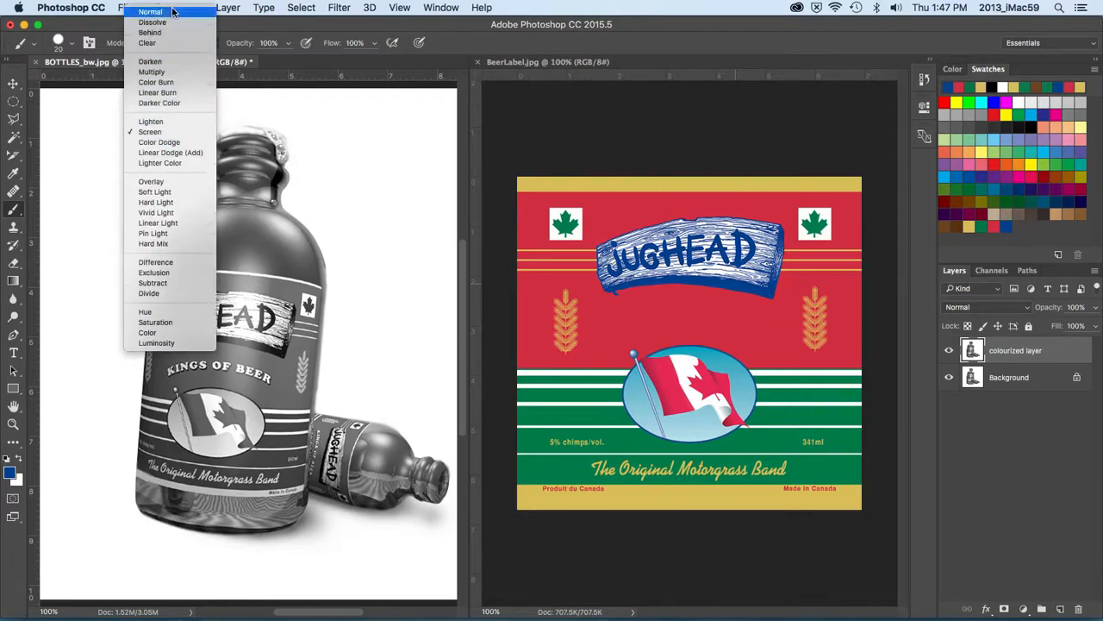
left_click(172, 11)
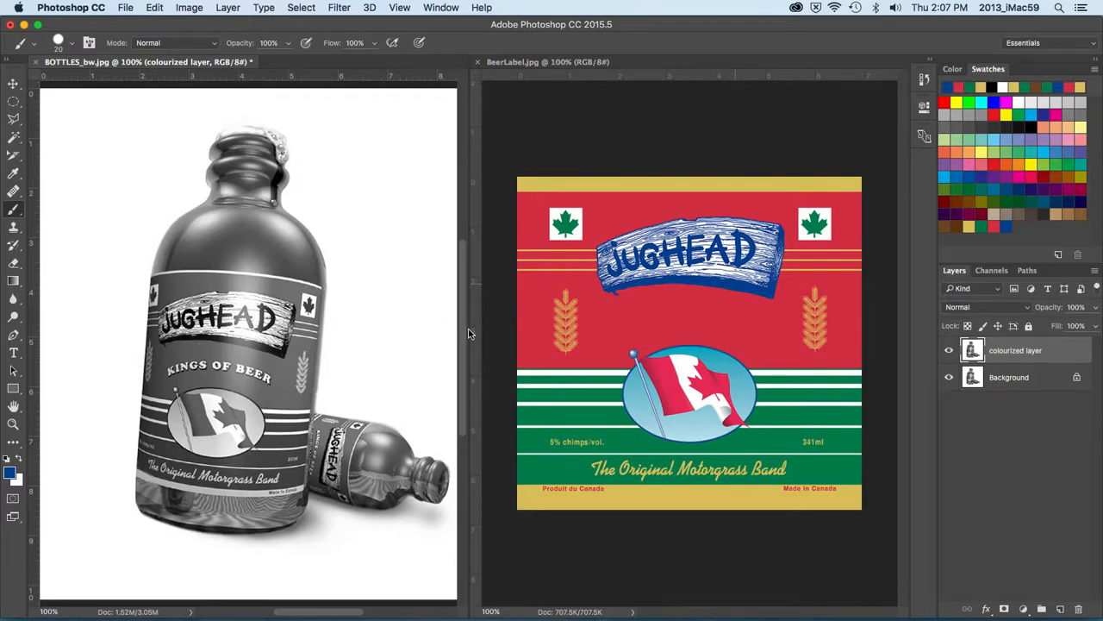
Prepare the brush for the bottle's label at 9 px in Color mode with the "jug red" swatch.
left_click_drag(470, 334, 512, 333)
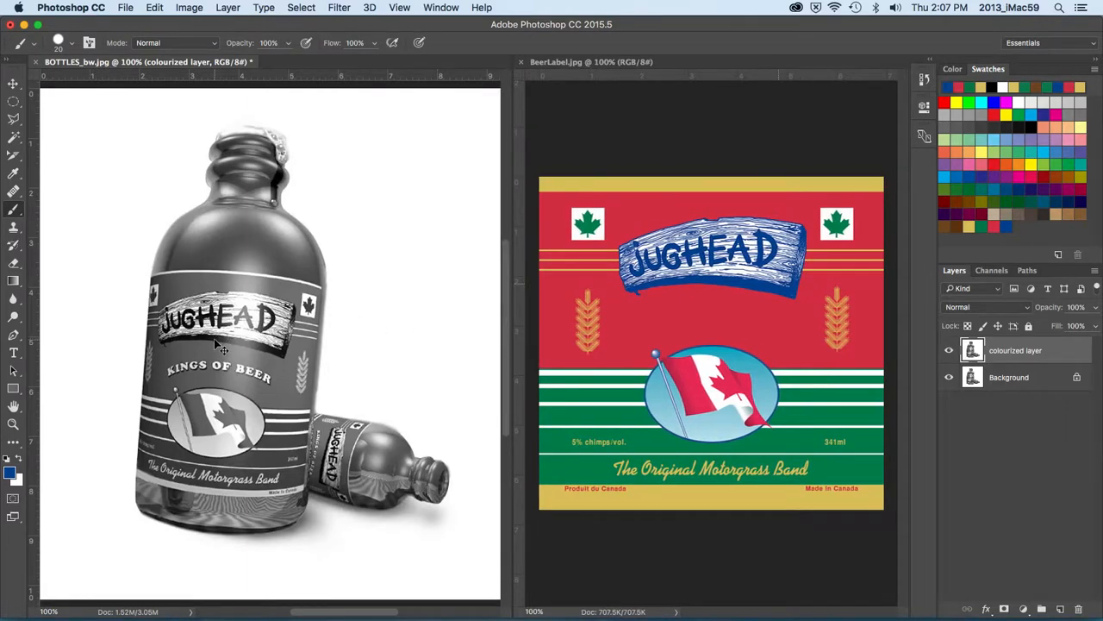
key("super+plus")
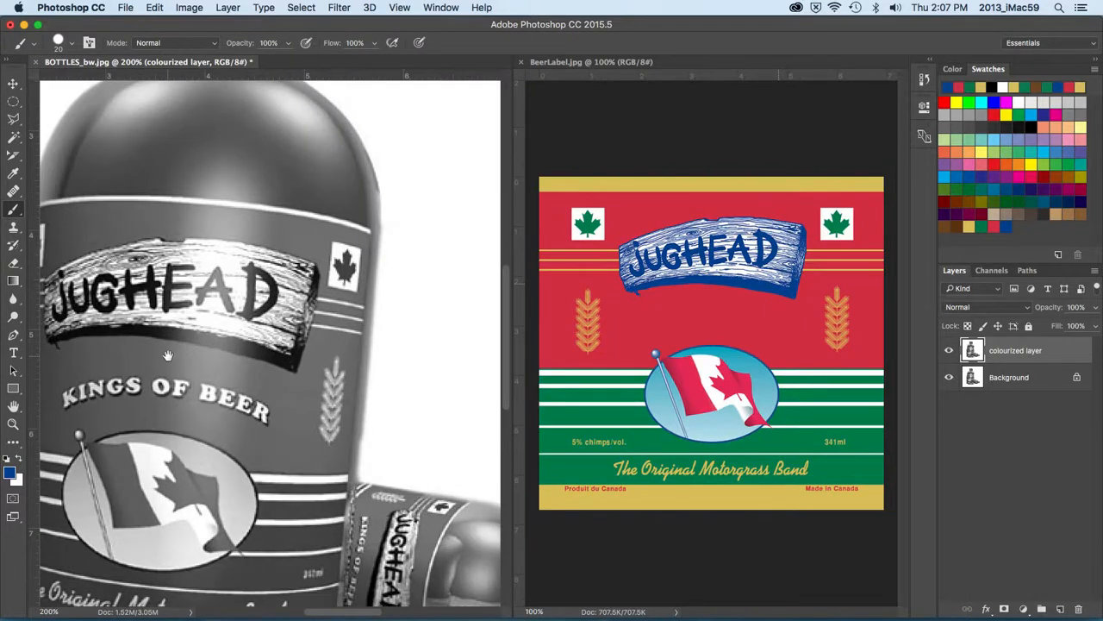
left_click_drag(174, 353, 223, 326)
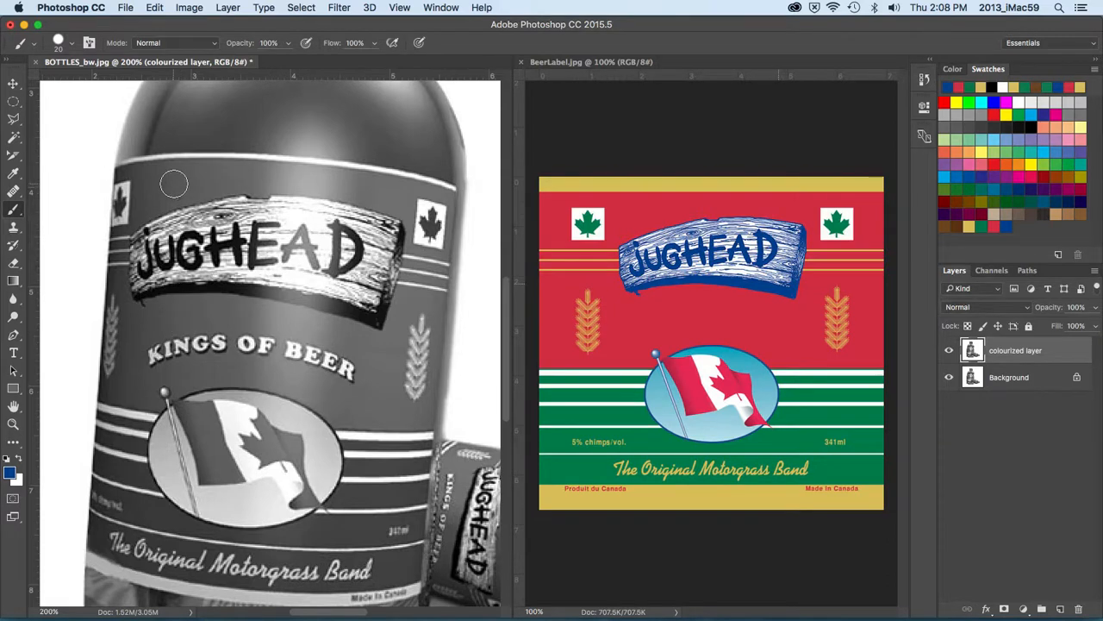
key("bracketleft")
key("bracketleft")
left_click(994, 227)
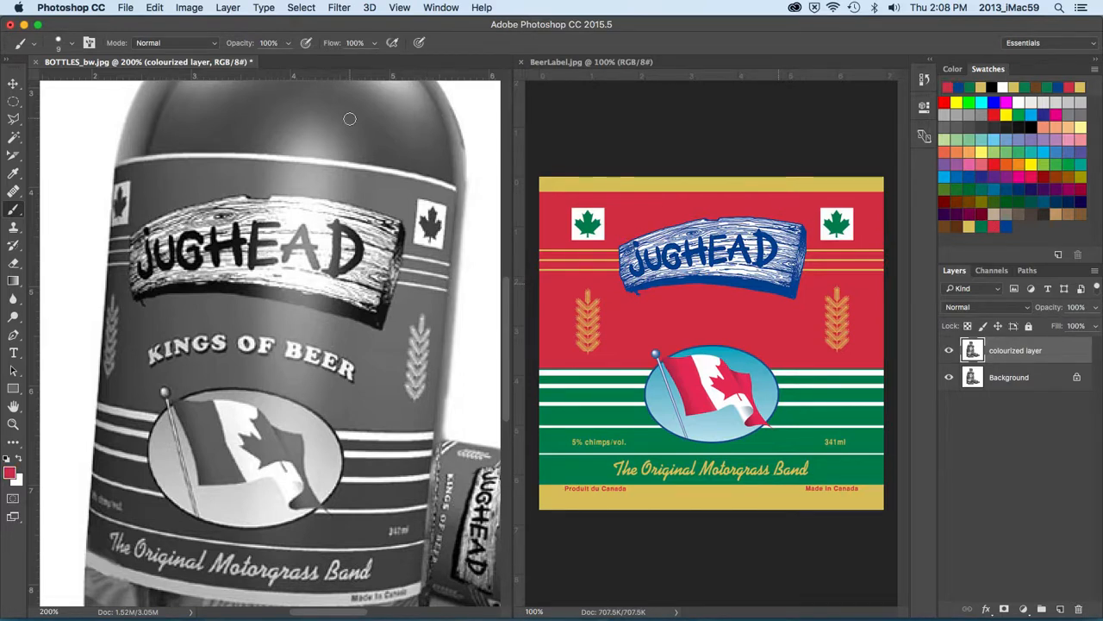
left_click(209, 45)
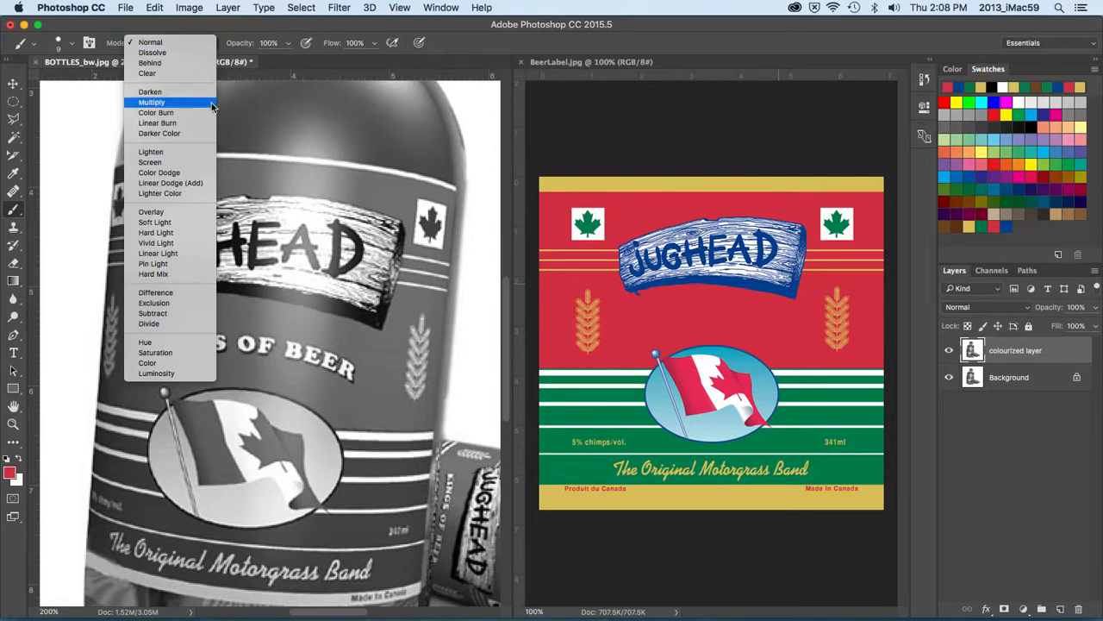
left_click(178, 362)
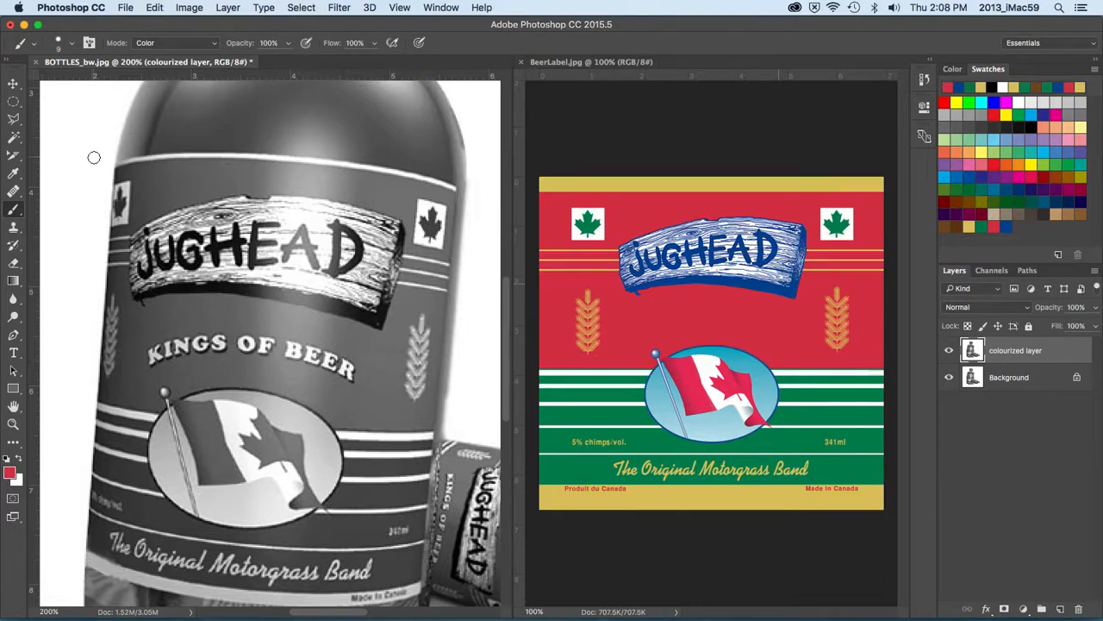
Paint the label's upper corner red, just above the small maple leaf box beside the JUGHEAD sign.
key("super+plus")
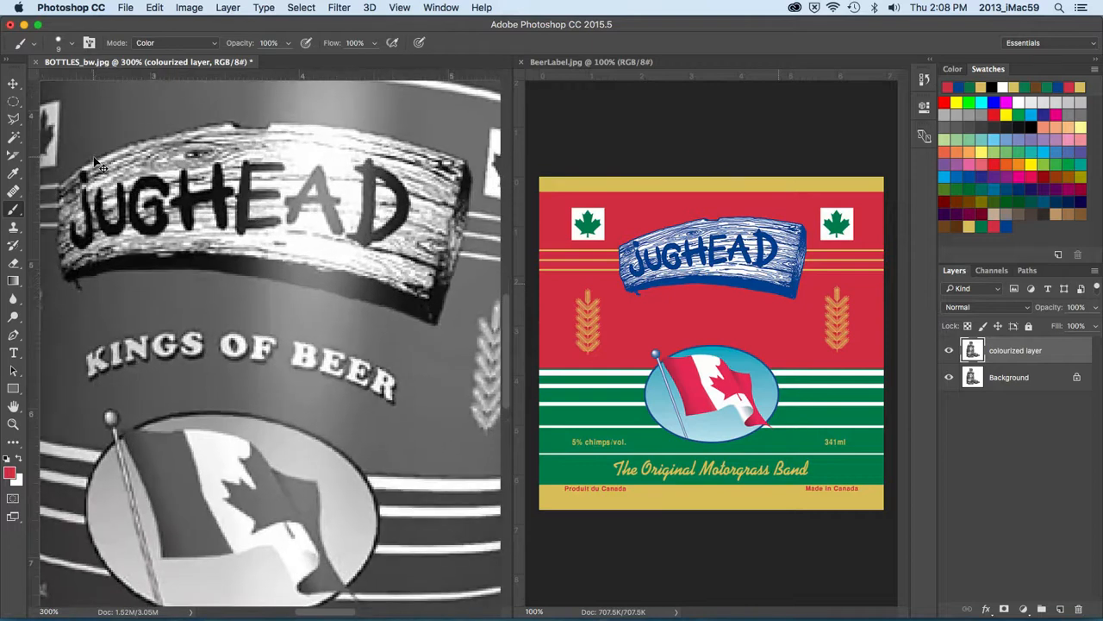
mouse_move(95, 162)
left_mouse_down()
mouse_move(152, 218)
mouse_move(177, 269)
left_mouse_up()
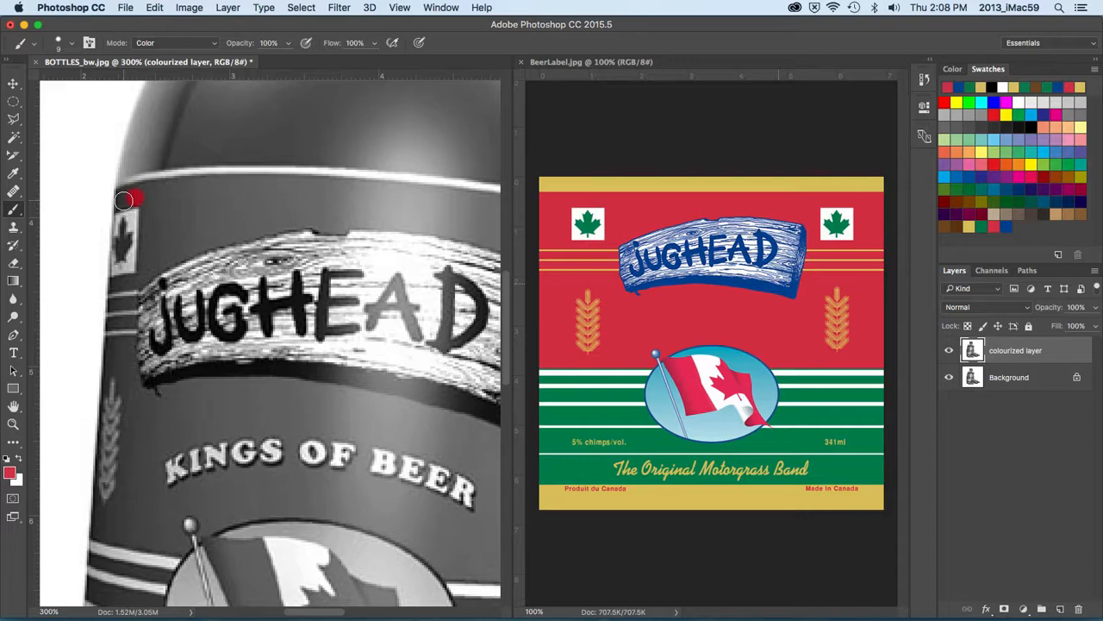
left_click(122, 201)
Reduce the brush to 4 px and paint red beneath the label's white top line, from the left corner towards the middle.
key("bracketleft")
key("bracketleft")
key("bracketleft")
key("bracketleft")
key("bracketleft")
mouse_move(116, 208)
left_mouse_down()
mouse_move(117, 194)
mouse_move(141, 184)
mouse_move(220, 178)
left_mouse_up()
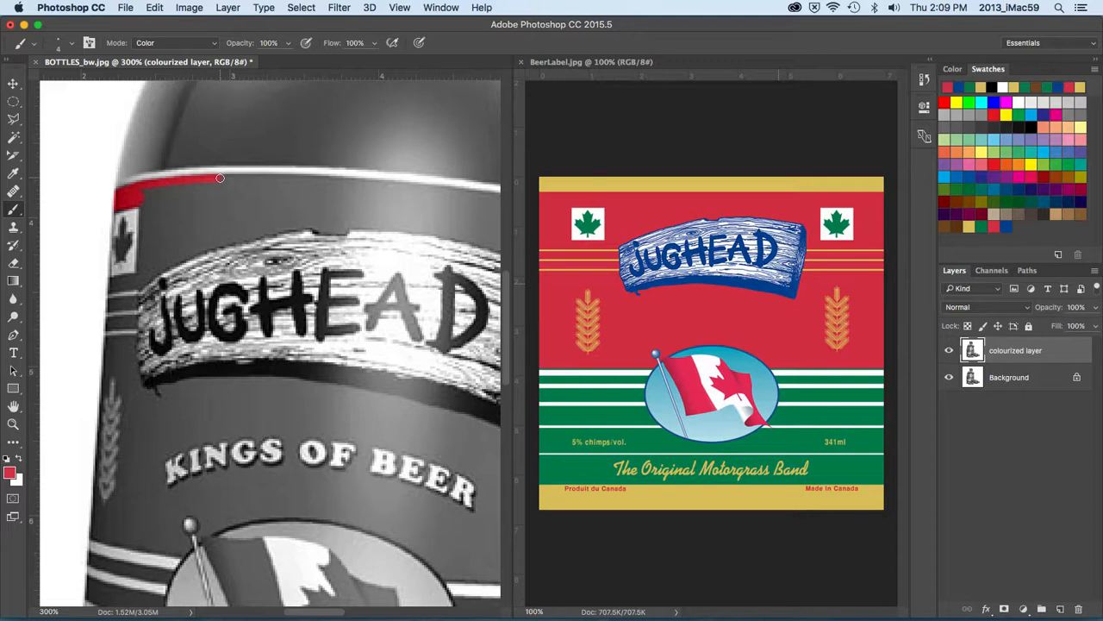
left_click_drag(222, 178, 236, 177)
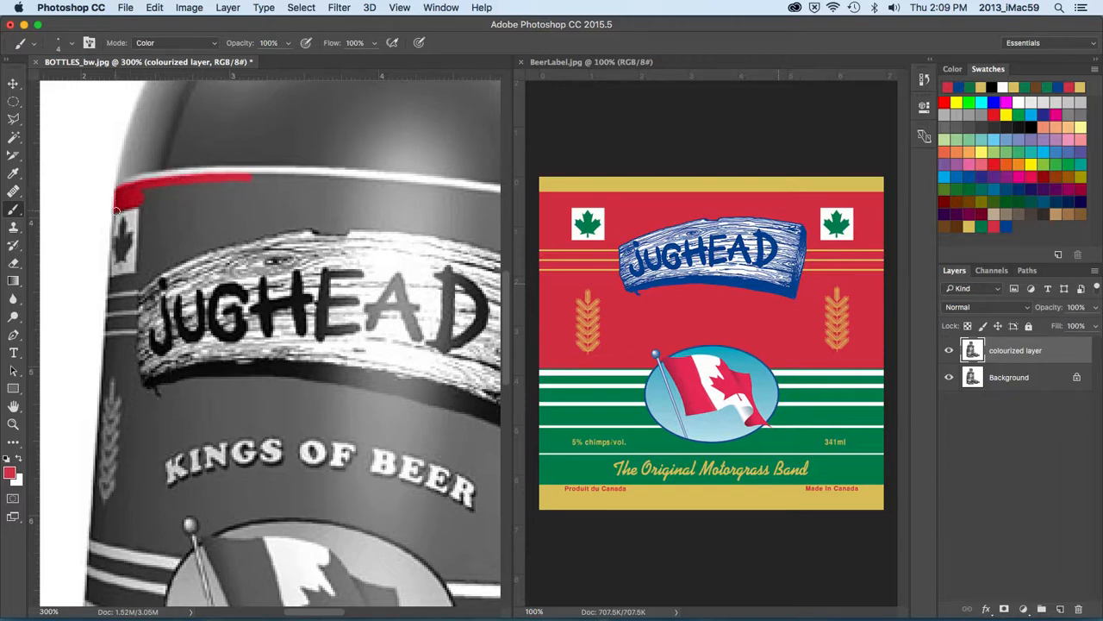
left_click_drag(124, 208, 145, 208)
left_click_drag(252, 178, 308, 179)
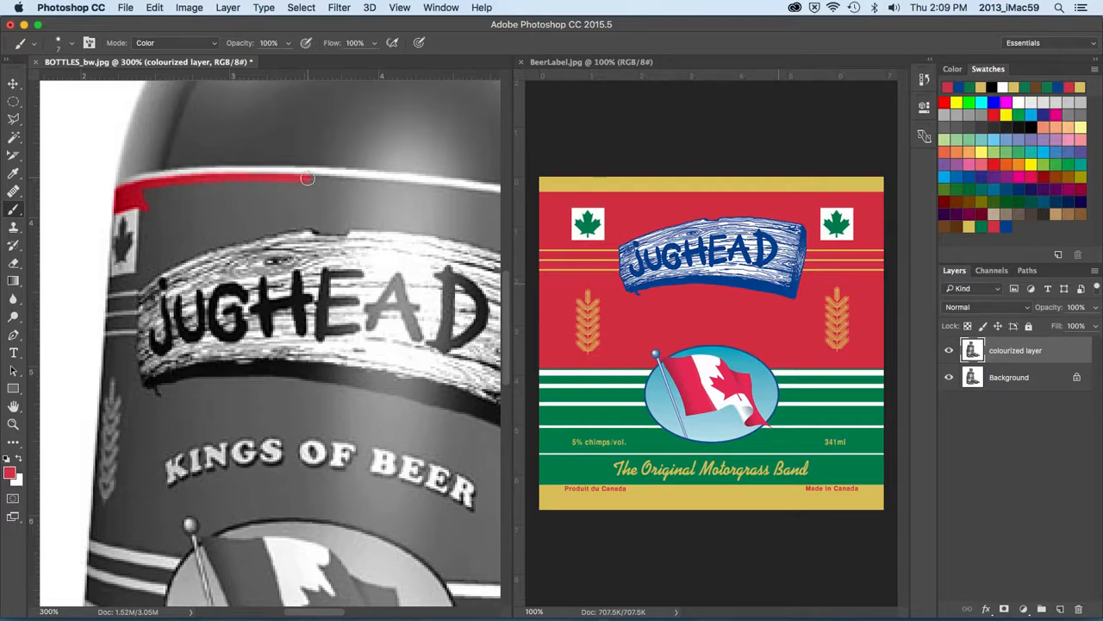
Continue the red band beneath the white top line to the label's right corner with an 8 px brush.
mouse_move(280, 182)
left_mouse_down()
mouse_move(259, 207)
mouse_move(172, 202)
left_mouse_up()
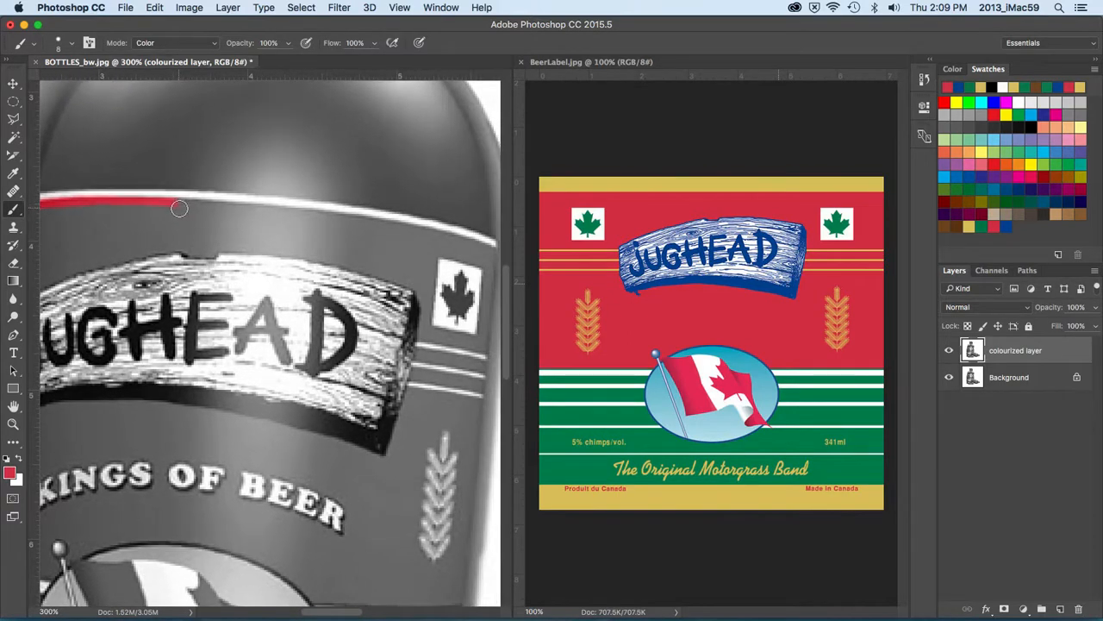
left_click(180, 208)
left_click(292, 214, "shift")
left_click_drag(341, 226, 279, 210)
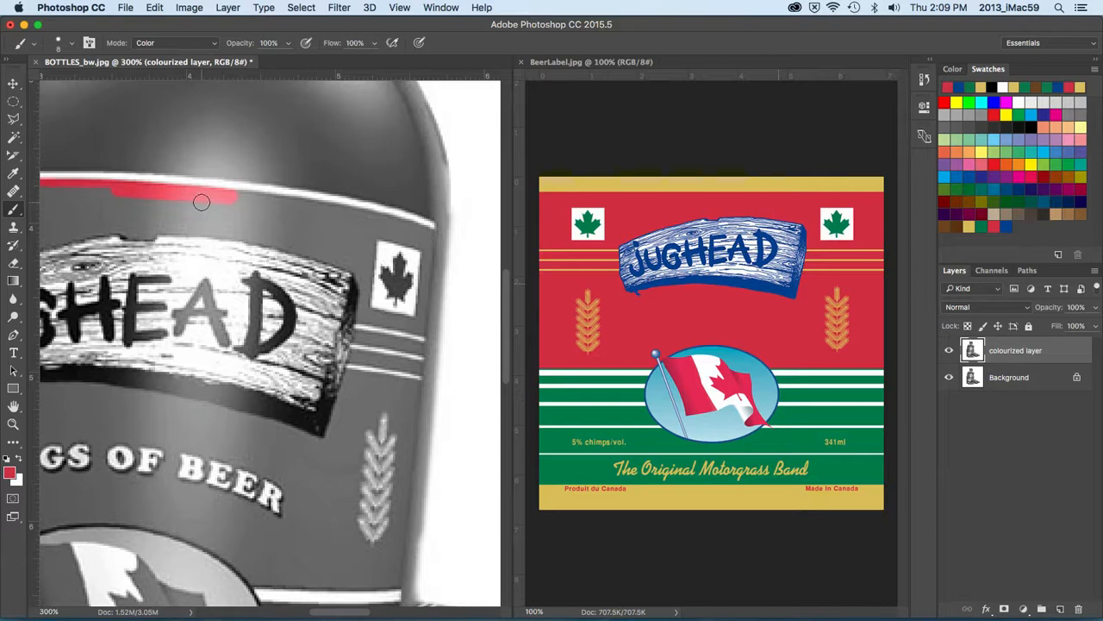
left_click(306, 207, "shift")
left_click(382, 220, "shift")
left_click(419, 231, "shift")
left_click(429, 235, "shift")
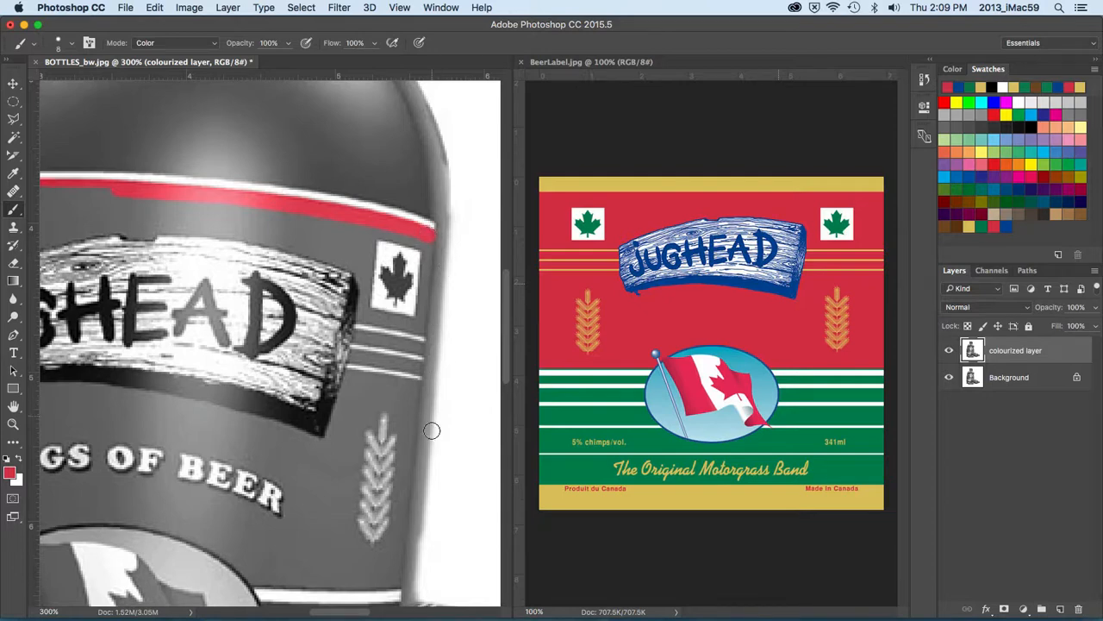
Paint red down the label's right edge and along the top of the white stripes back to the flag oval.
left_click(418, 336, "shift")
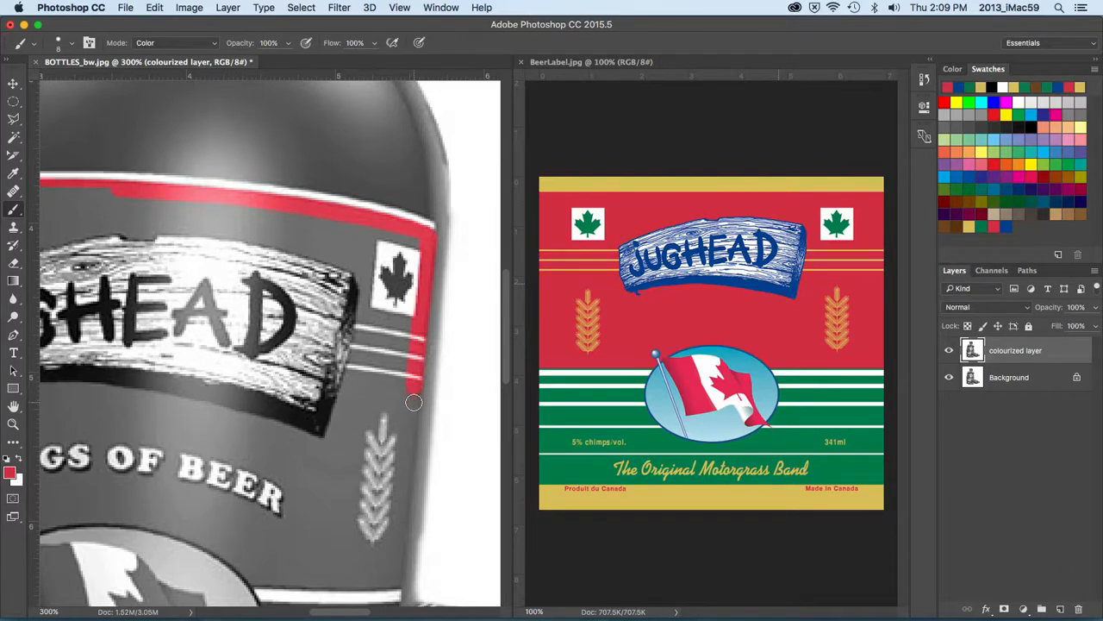
left_click(395, 580, "shift")
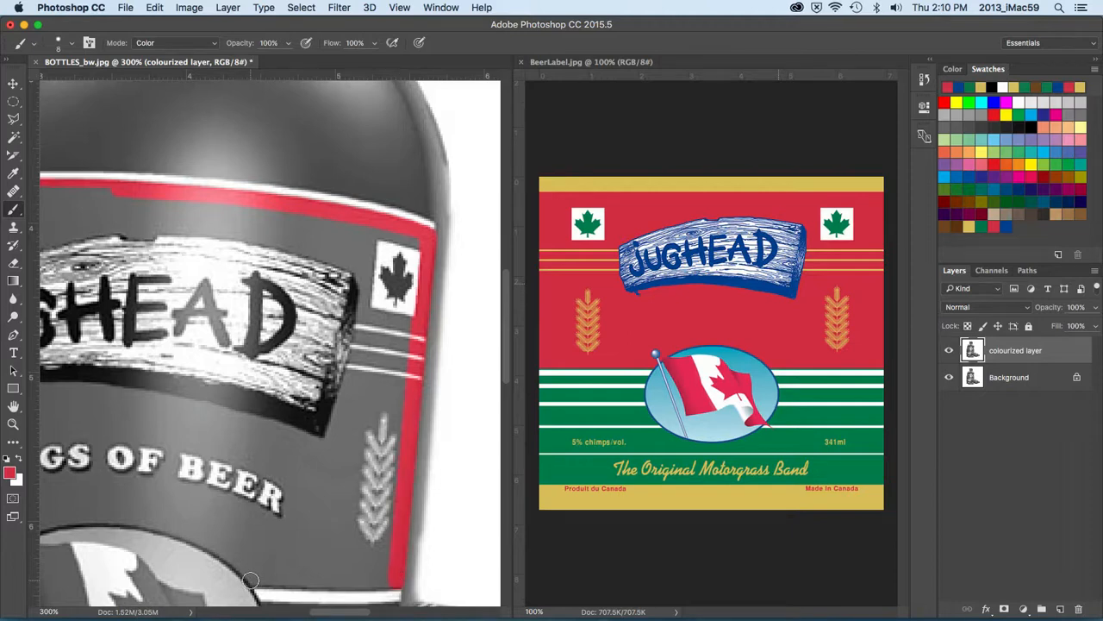
left_click_drag(253, 580, 329, 515)
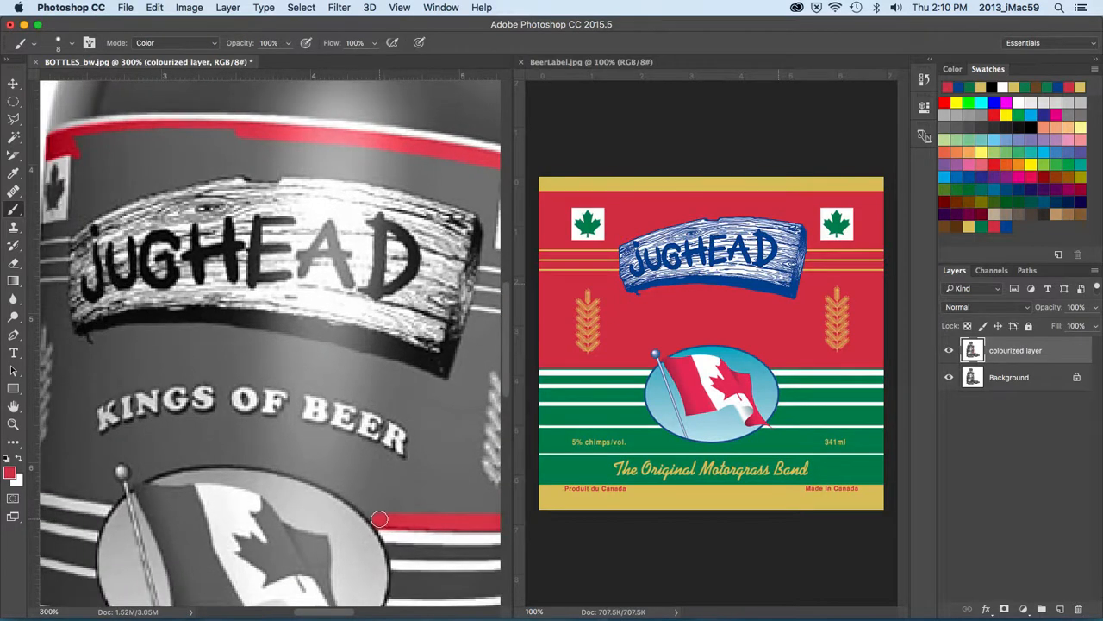
Paint red around the top of the flag oval and the flagpole knob, and above the stripes to the label's left edge.
mouse_move(371, 511)
left_mouse_down()
mouse_move(327, 480)
mouse_move(258, 460)
mouse_move(178, 459)
mouse_move(138, 477)
left_mouse_up()
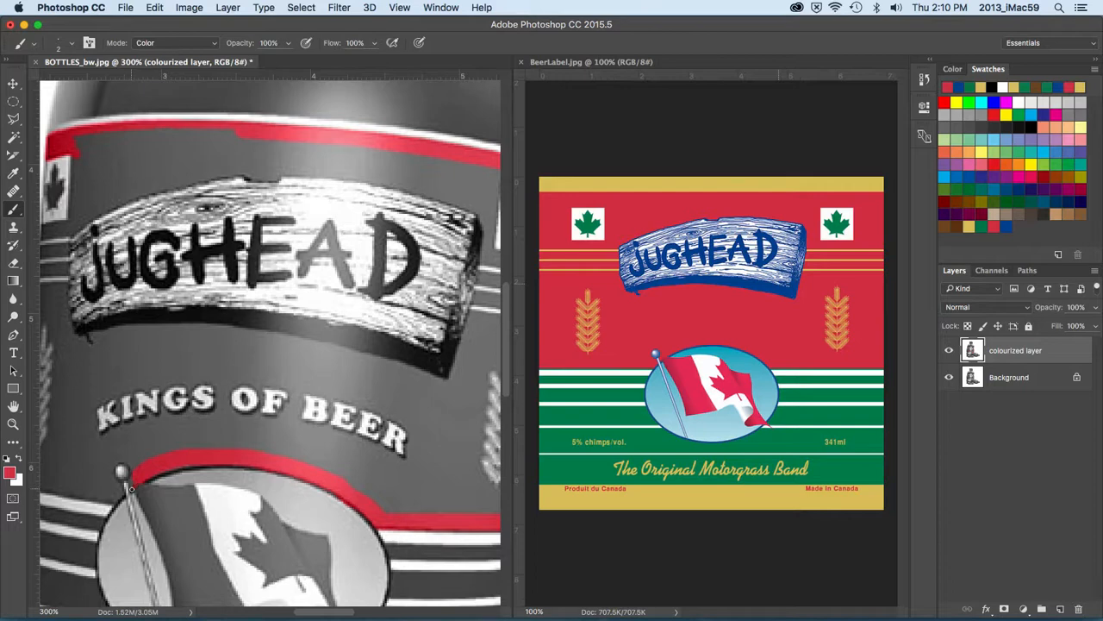
left_click_drag(132, 488, 131, 484)
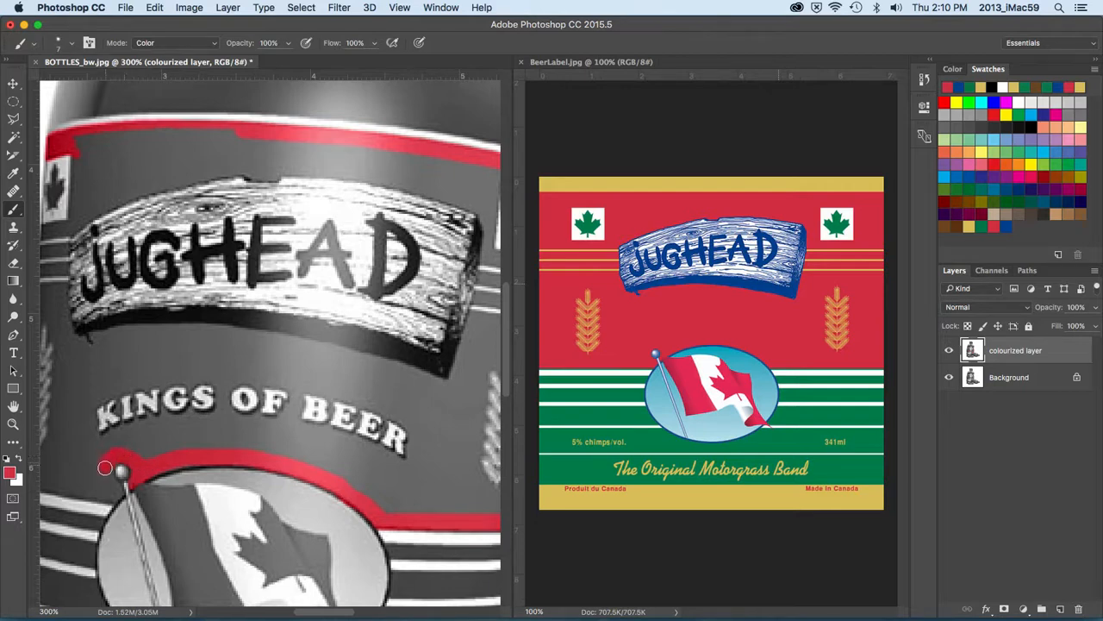
mouse_move(104, 468)
left_mouse_down()
mouse_move(117, 492)
mouse_move(263, 484)
left_mouse_up()
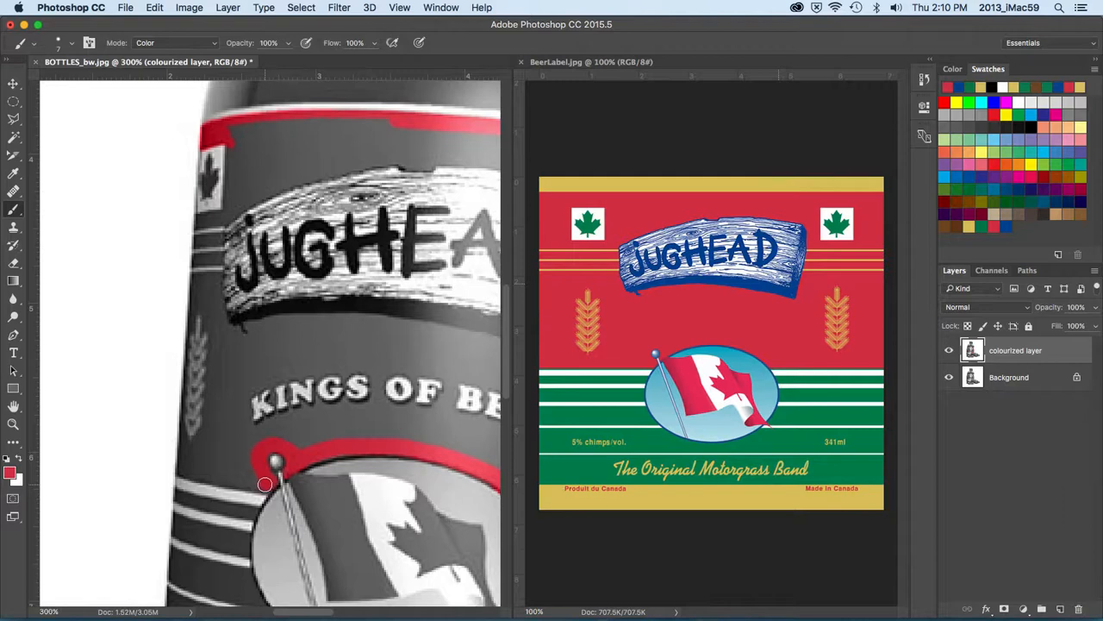
left_click(219, 479, "shift")
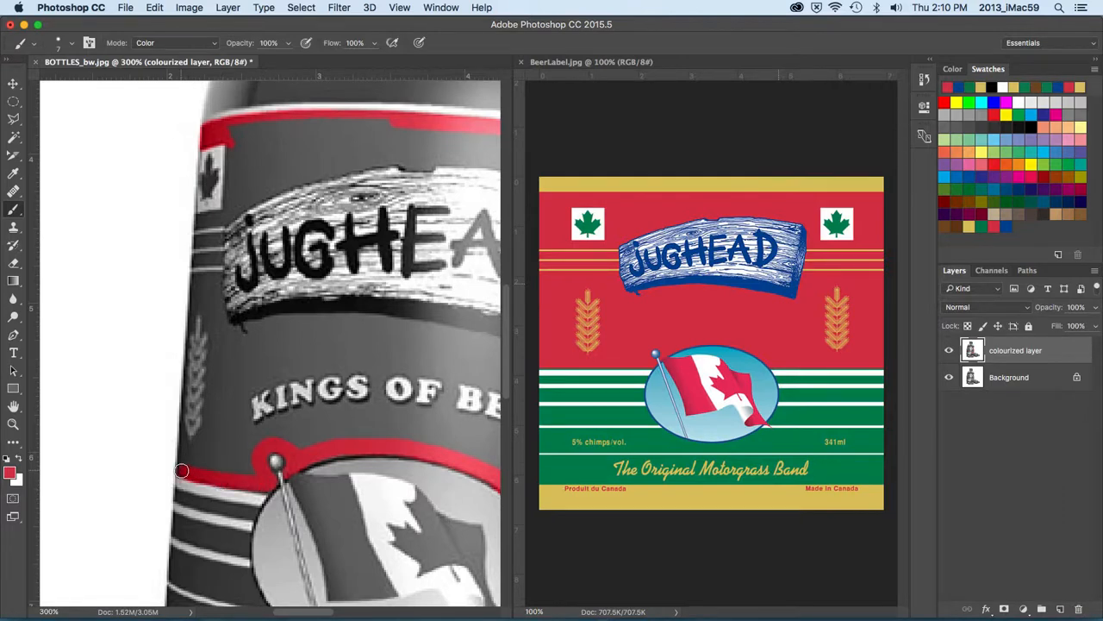
Paint red up the label's left edge, around the left maple leaf box and across the thin lines beside the JUGHEAD sign.
left_click_drag(185, 450, 184, 471)
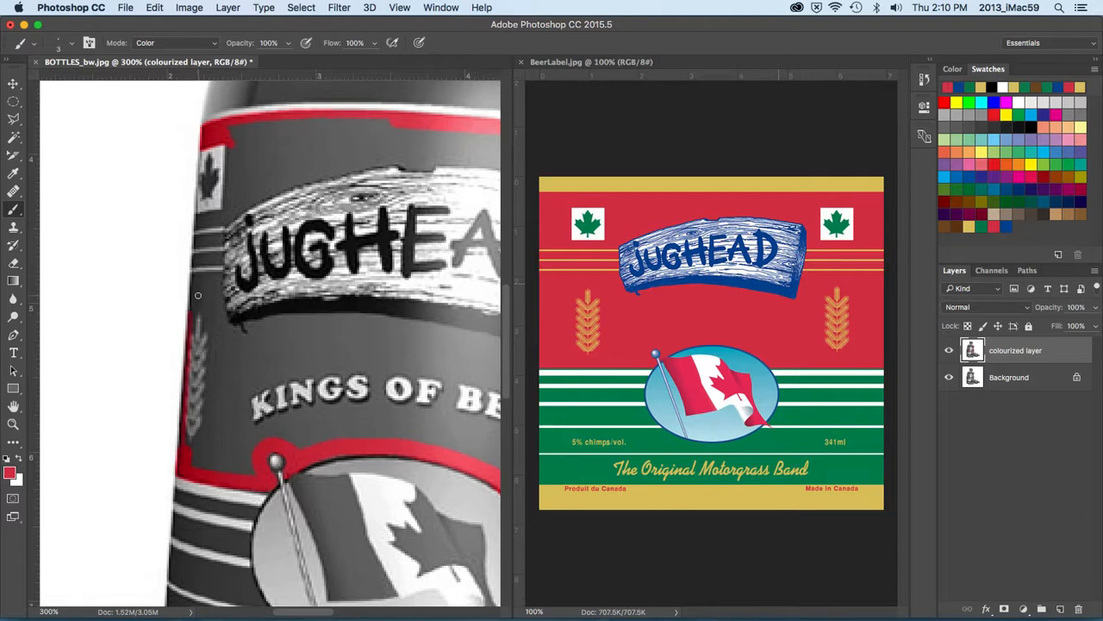
mouse_move(197, 295)
left_mouse_down()
mouse_move(195, 305)
mouse_move(201, 217)
mouse_move(222, 217)
mouse_move(232, 147)
left_mouse_up()
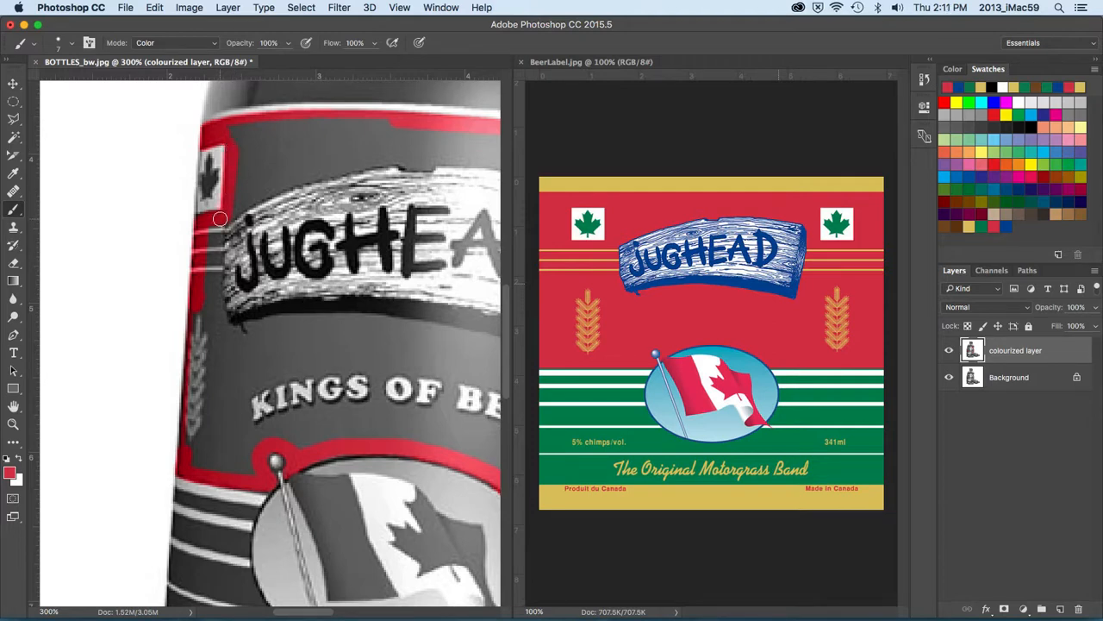
mouse_move(219, 222)
left_mouse_down()
mouse_move(226, 326)
mouse_move(208, 241)
mouse_move(207, 293)
mouse_move(226, 341)
mouse_move(185, 327)
mouse_move(155, 300)
left_mouse_up()
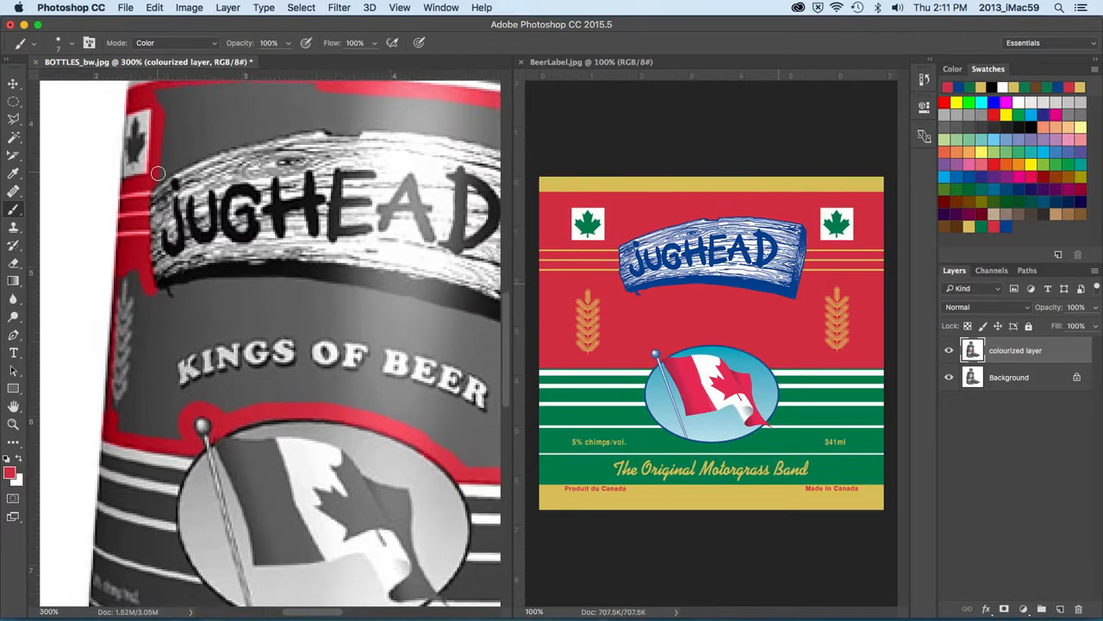
Outline the upper edge of the JUGHEAD sign in red from its left end to its right corner with a 7 px brush.
left_click_drag(156, 176, 226, 143)
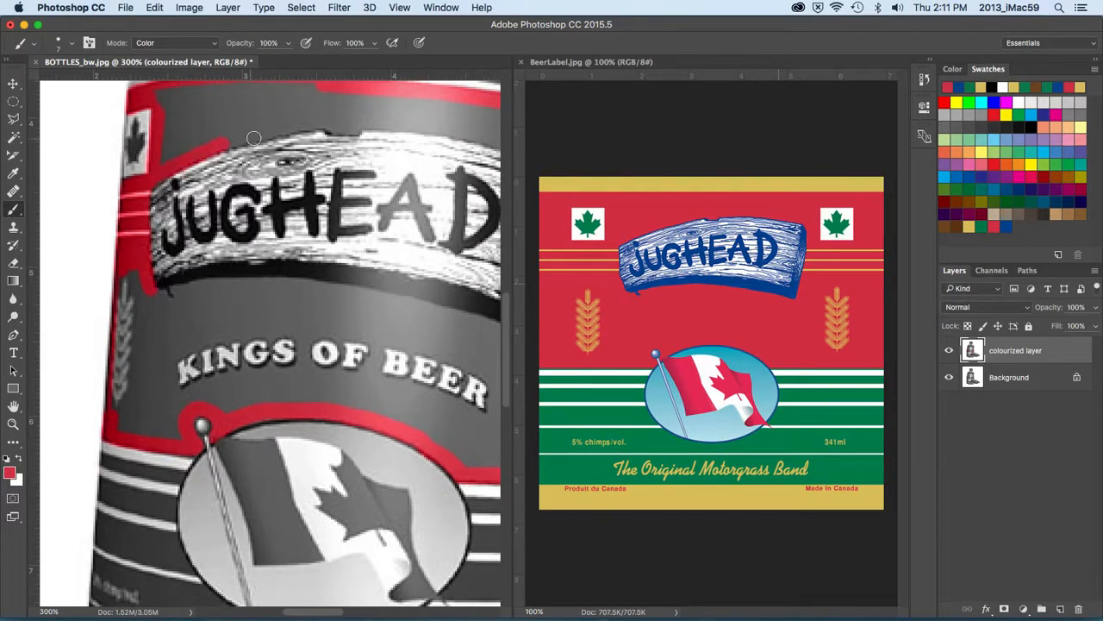
left_click(288, 128, "shift")
left_click(326, 121, "shift")
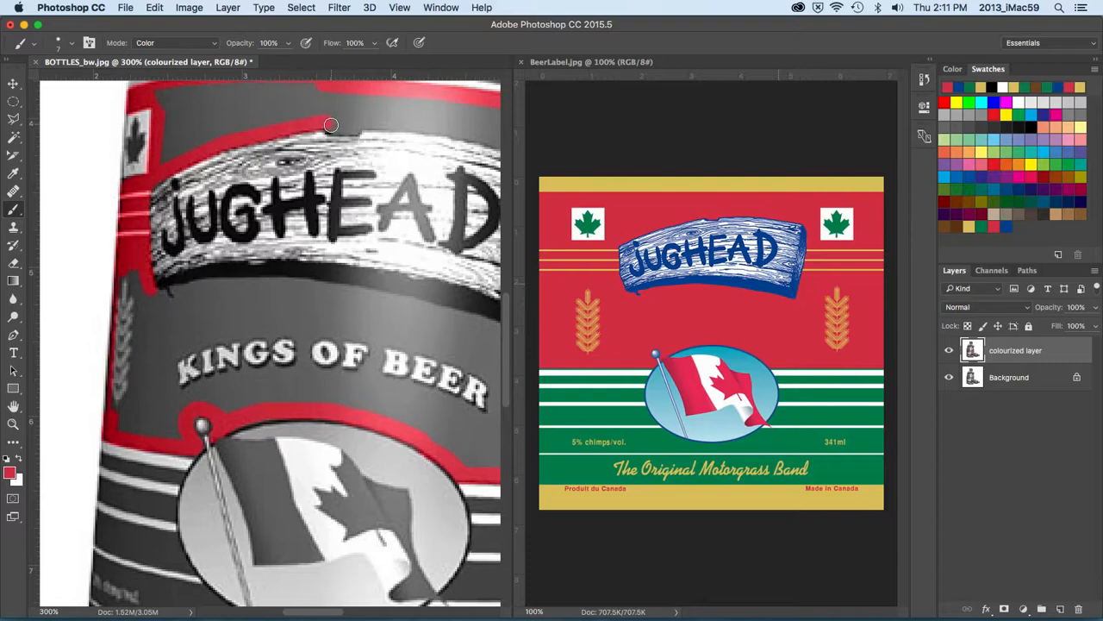
left_click(350, 126, "shift")
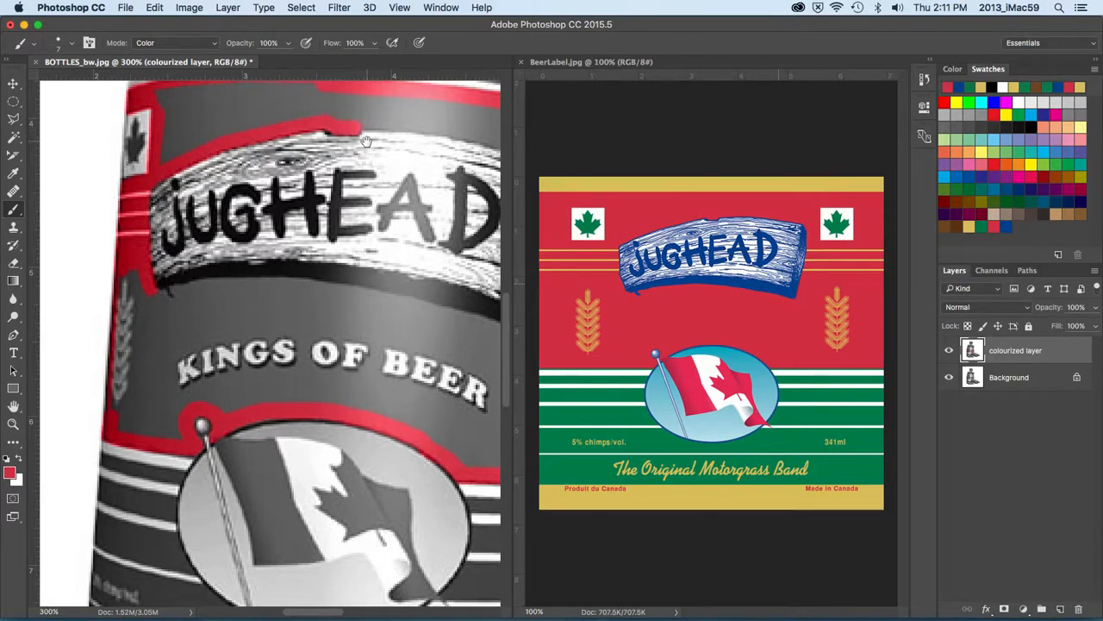
mouse_move(357, 136)
left_mouse_down()
mouse_move(343, 169)
mouse_move(306, 177)
mouse_move(211, 159)
left_mouse_up()
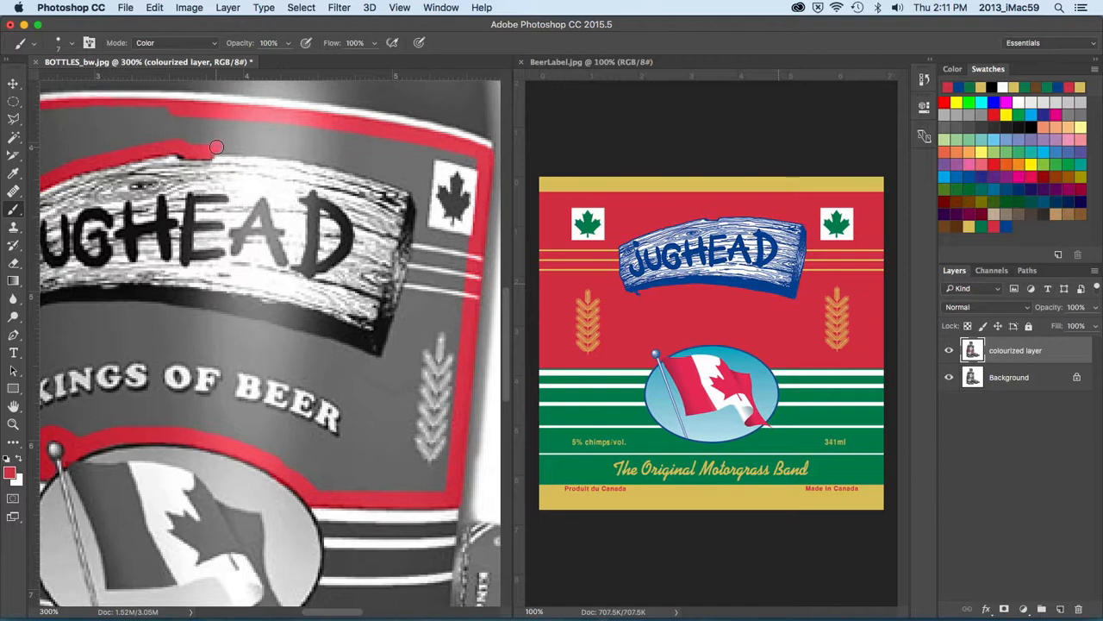
left_click(294, 152, "shift")
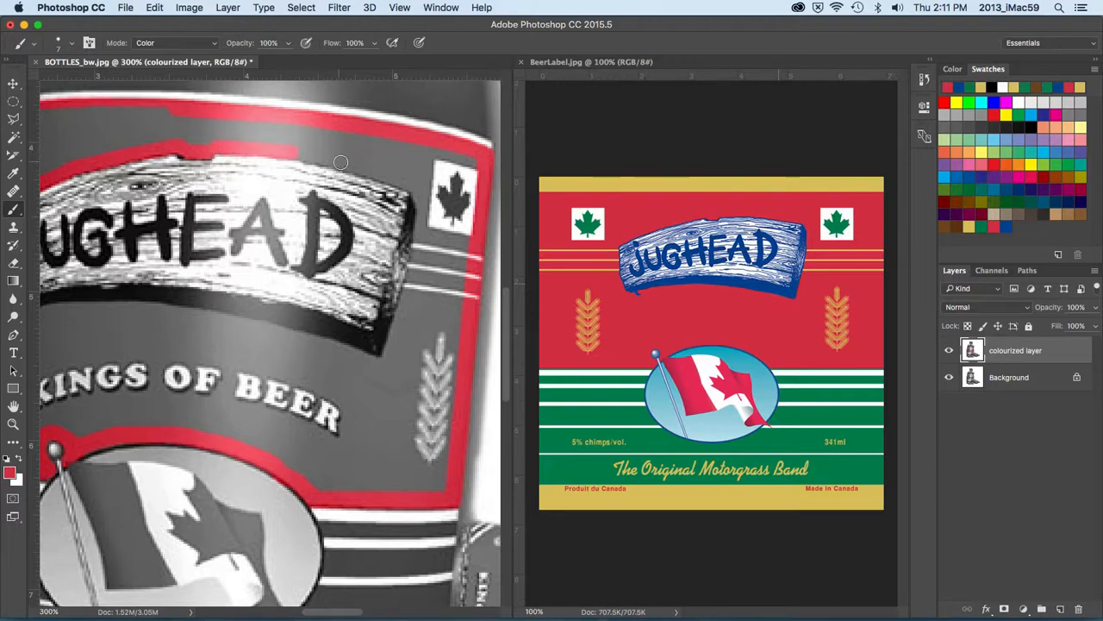
left_click(369, 170, "shift")
left_click(395, 179, "shift")
left_click(413, 188, "shift")
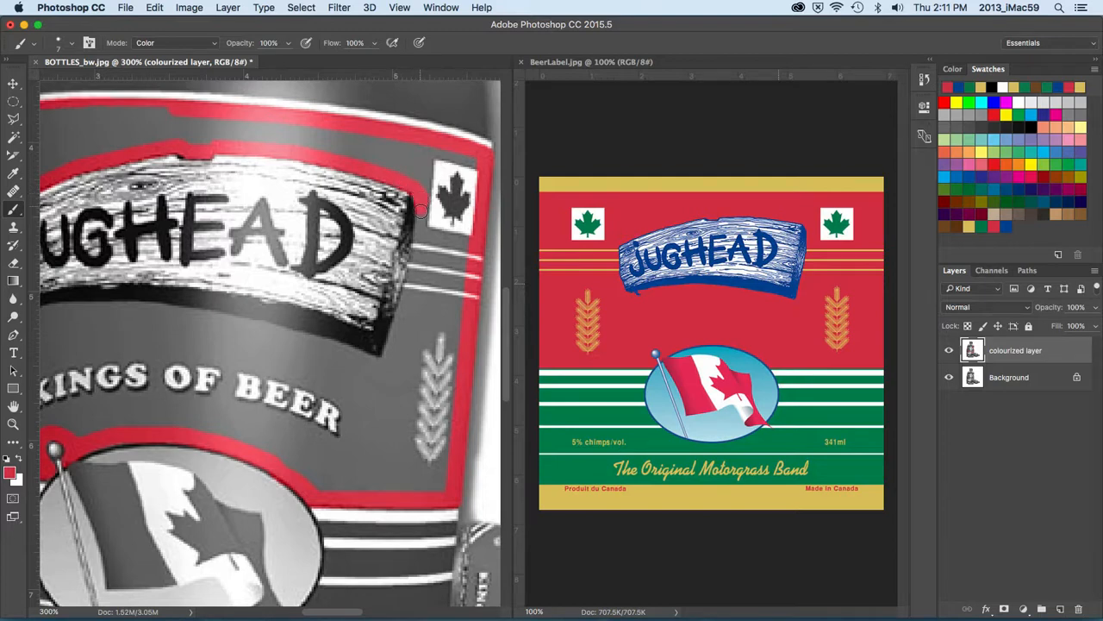
left_click(425, 232, "shift")
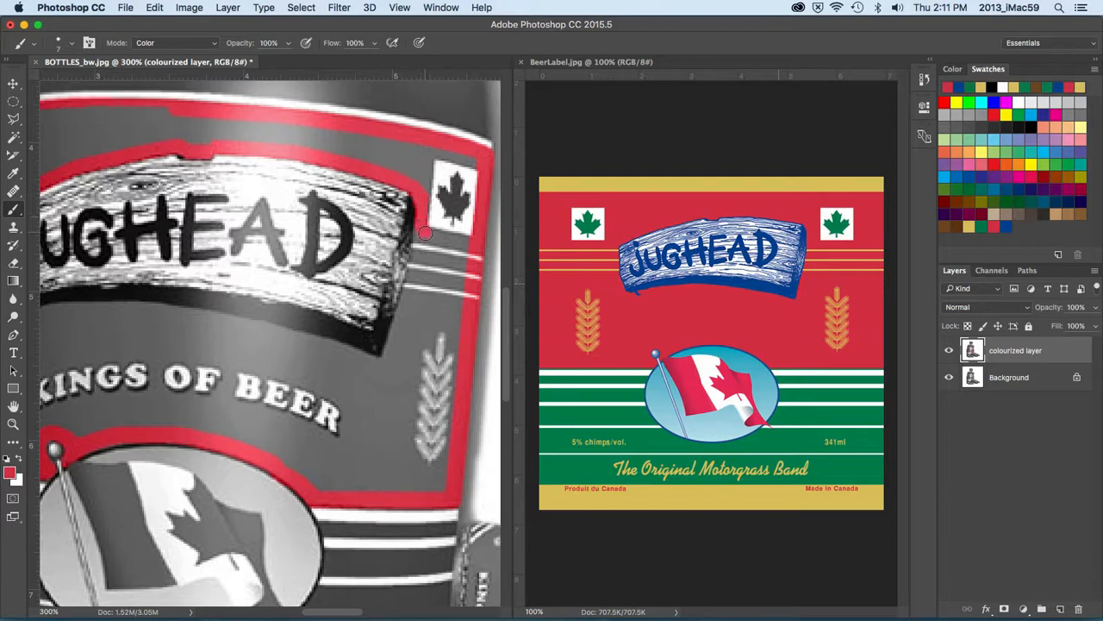
Paint red around the right maple leaf box and down the right end of the JUGHEAD sign.
left_click(427, 150, "shift")
left_click_drag(435, 151, 485, 161)
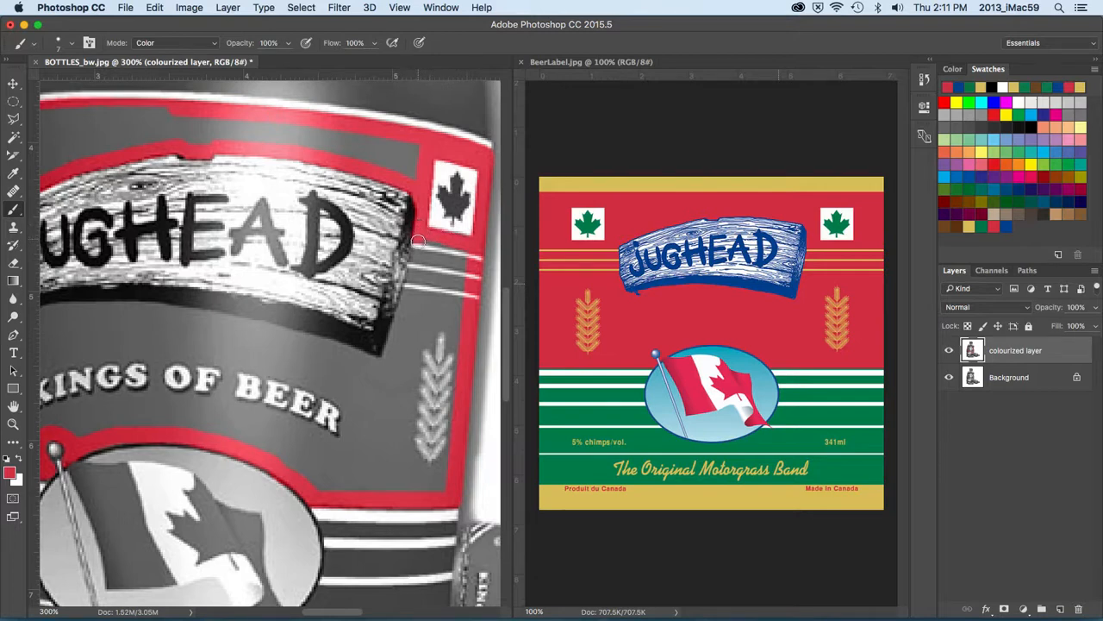
left_click(387, 363, "shift")
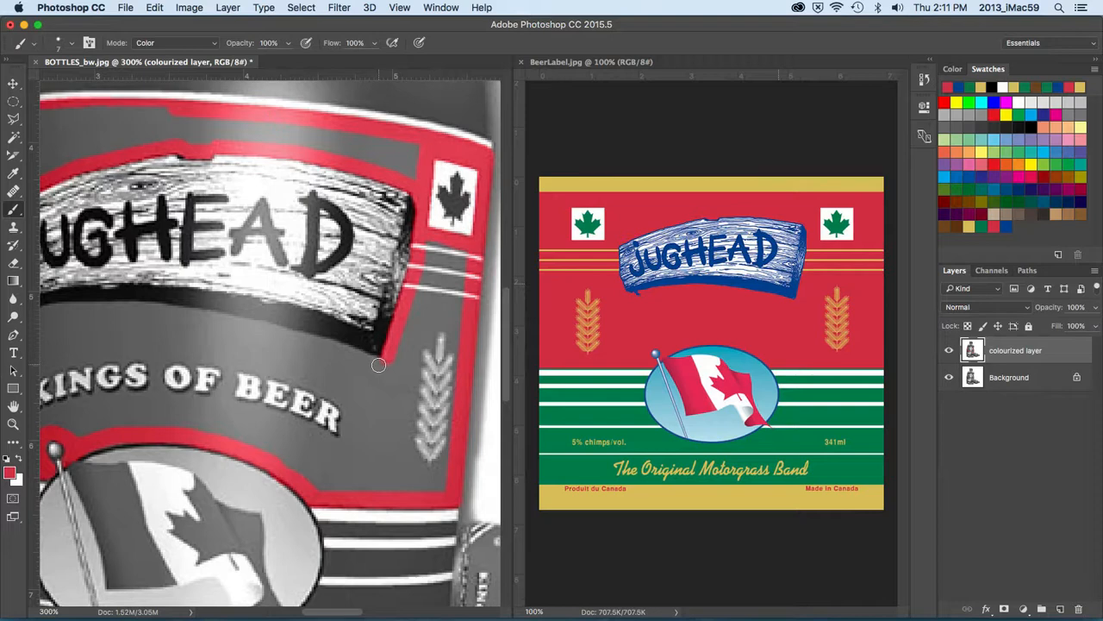
Outline the lower edge of the JUGHEAD sign in red from its right corner back to its left end.
scroll(379, 362, "left", 5)
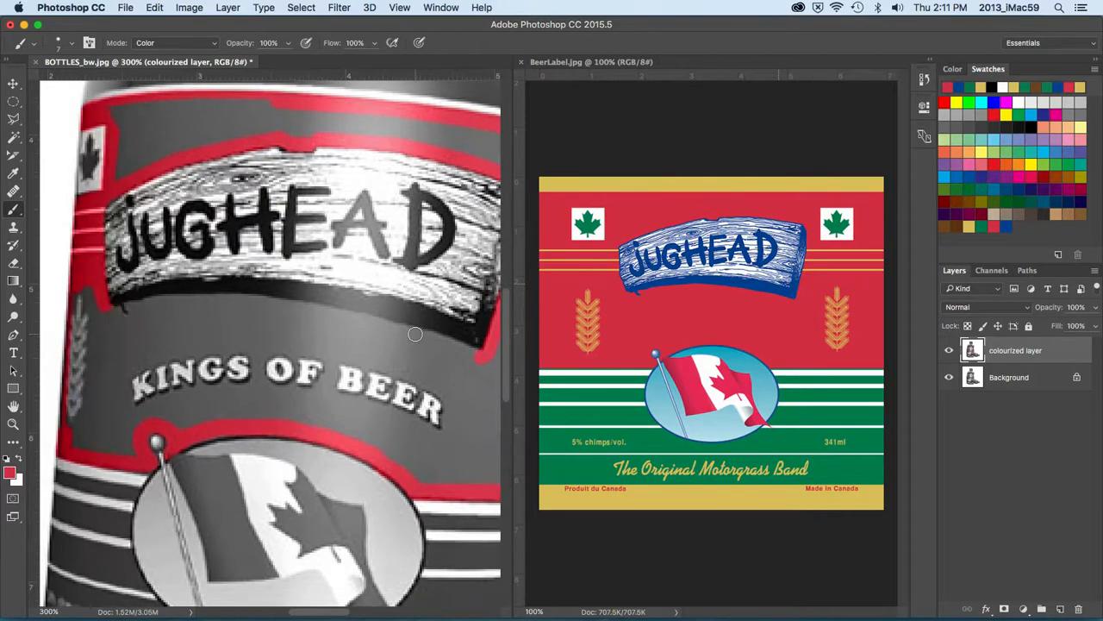
left_click(297, 308, "shift")
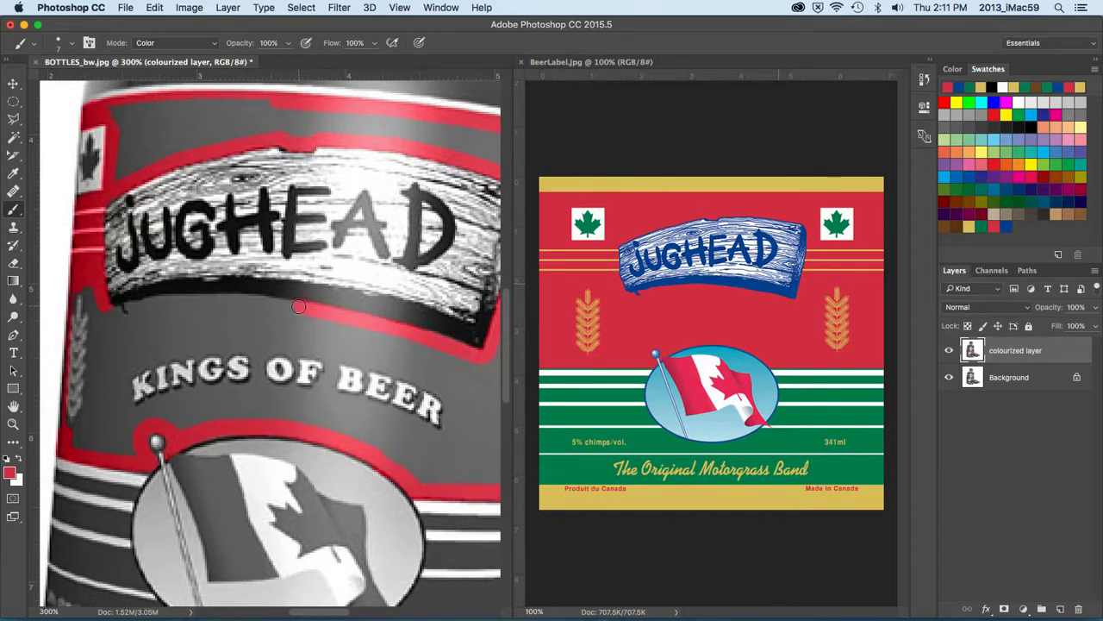
left_click(208, 302, "shift")
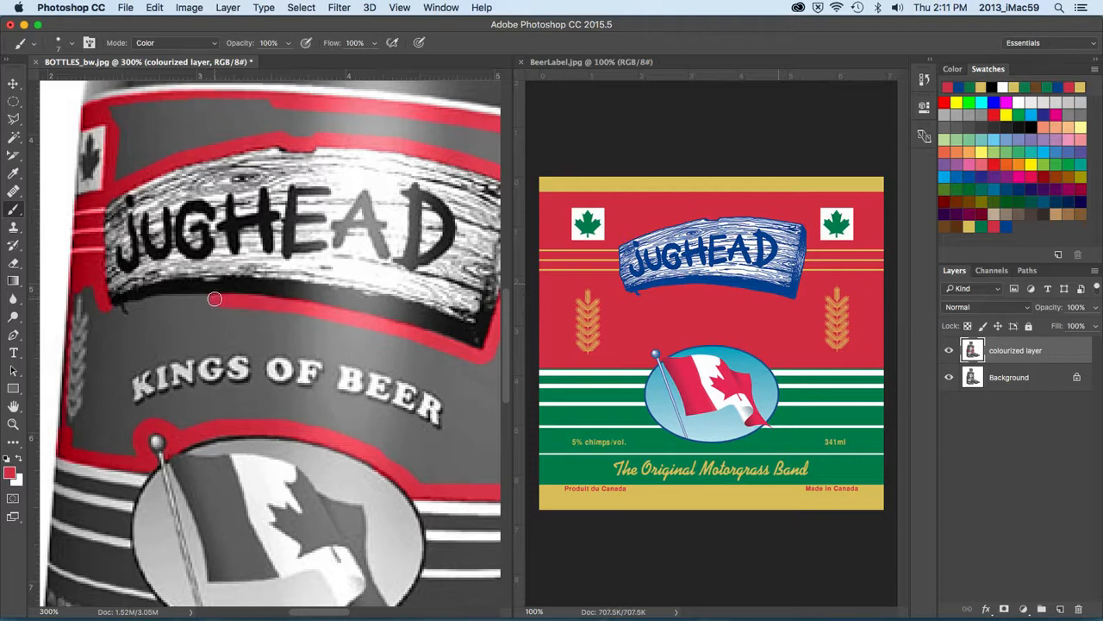
left_click(159, 301, "shift")
left_click(137, 305, "shift")
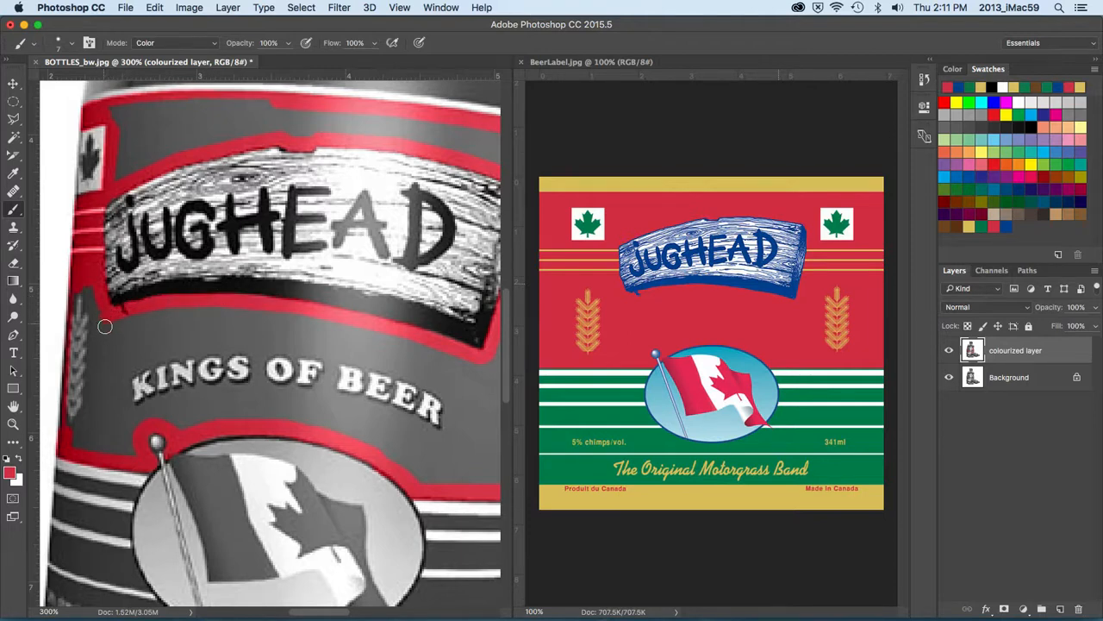
Paint red around the wheat ears on both sides of the label with a 6 px brush.
scroll(108, 319, "left", 3)
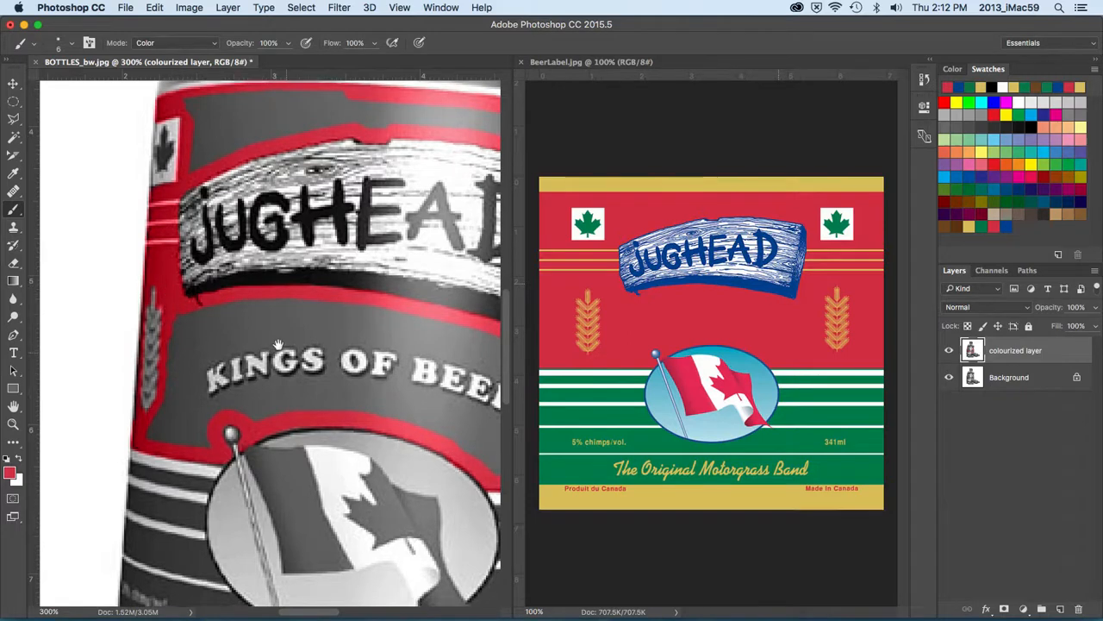
left_click_drag(272, 353, 134, 290)
left_click_drag(404, 323, 316, 302)
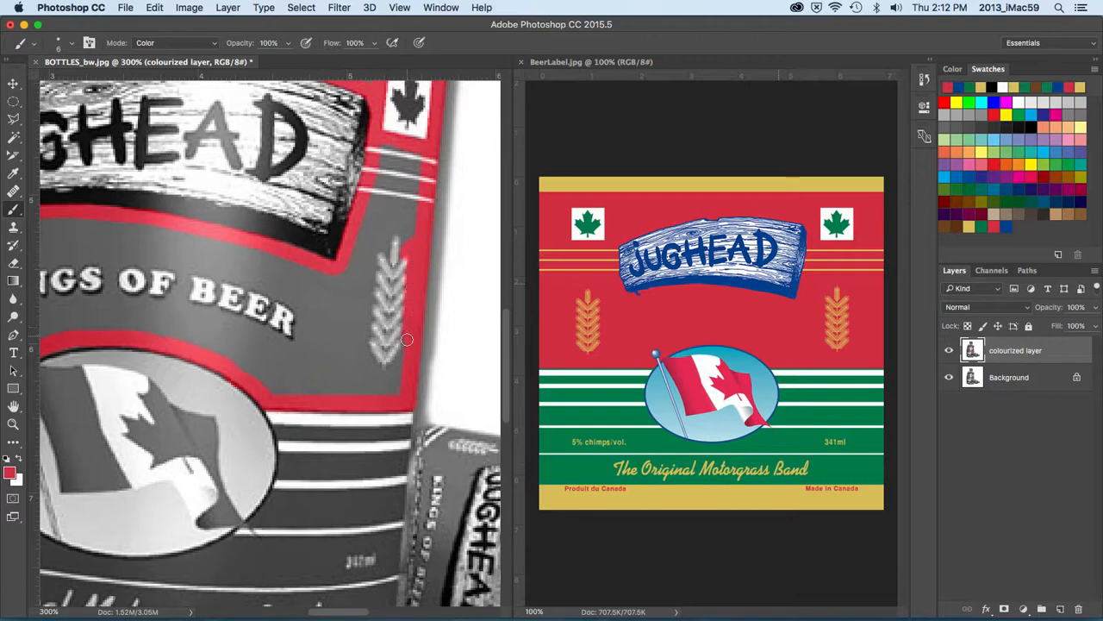
mouse_move(378, 371)
left_mouse_down()
mouse_move(363, 345)
mouse_move(374, 248)
mouse_move(386, 251)
mouse_move(399, 229)
left_mouse_up()
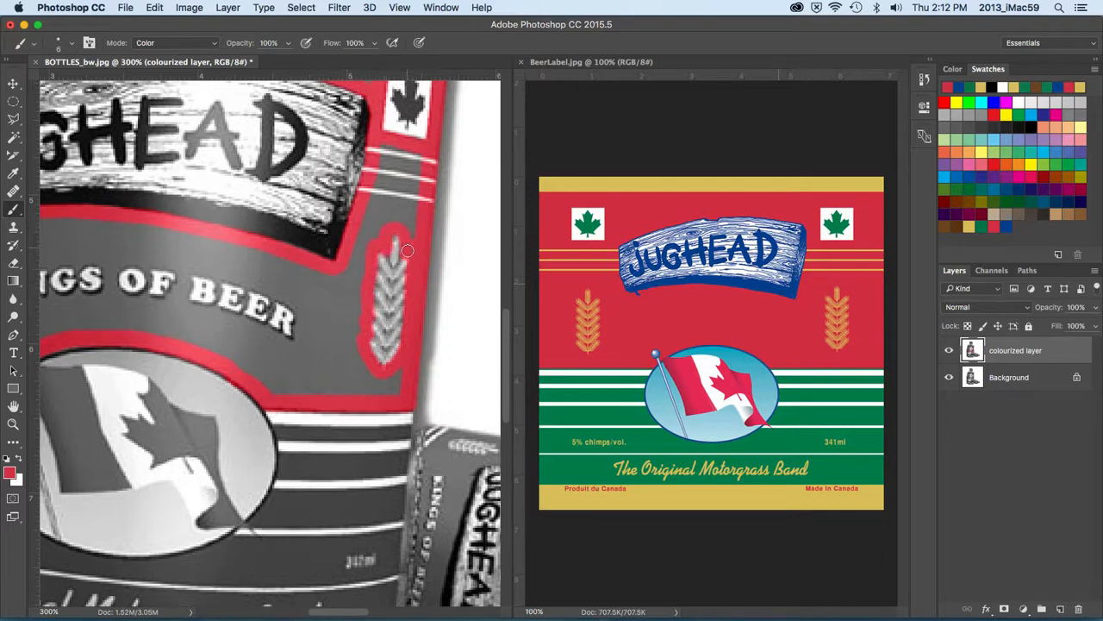
Outline the KINGS OF BEER lettering in red with a 6 px brush and color between its first letters with smaller brushes.
mouse_move(260, 328)
left_mouse_down()
mouse_move(343, 344)
mouse_move(460, 309)
mouse_move(451, 336)
mouse_move(387, 308)
mouse_move(271, 287)
mouse_move(141, 313)
mouse_move(153, 304)
mouse_move(139, 309)
mouse_move(138, 276)
mouse_move(198, 255)
mouse_move(302, 251)
mouse_move(462, 303)
left_mouse_up()
key("super+=")
key("super+=")
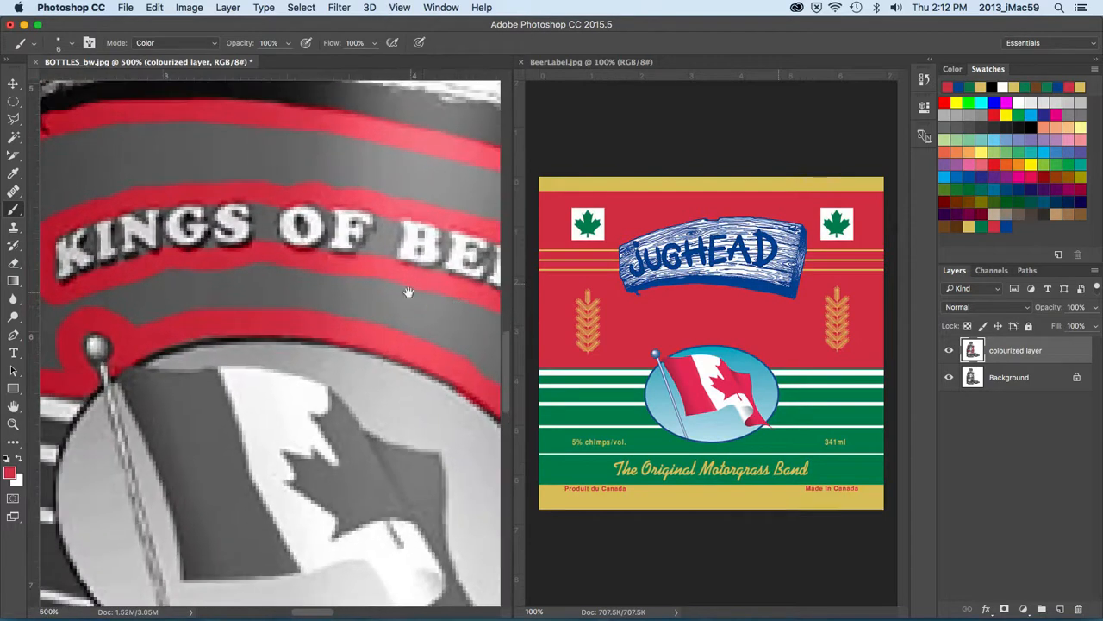
left_click_drag(352, 301, 393, 332)
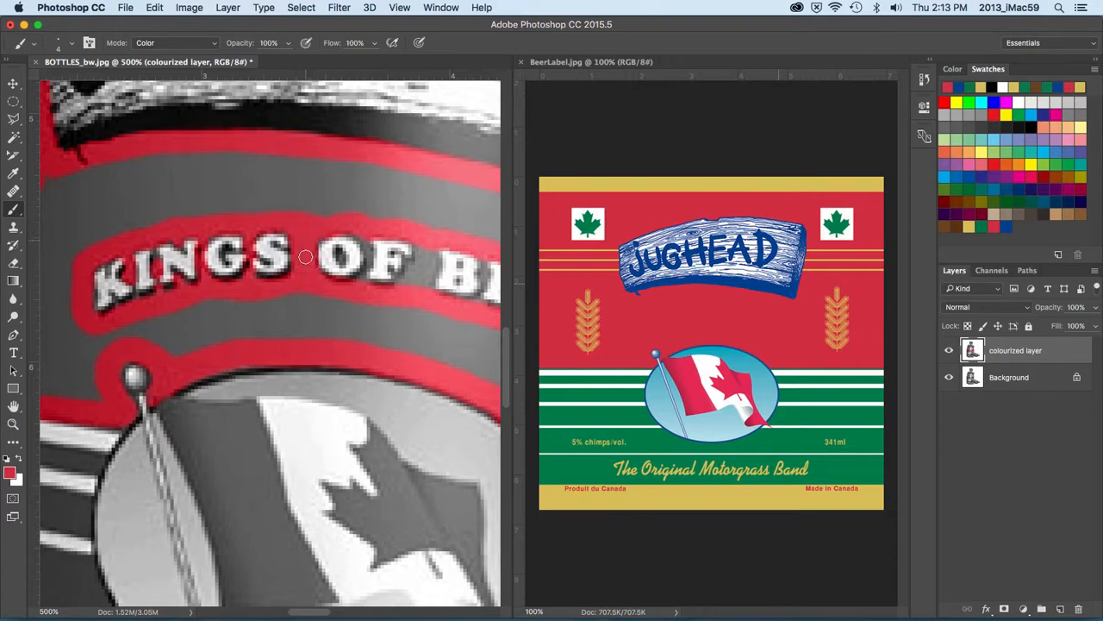
left_click_drag(354, 281, 300, 286)
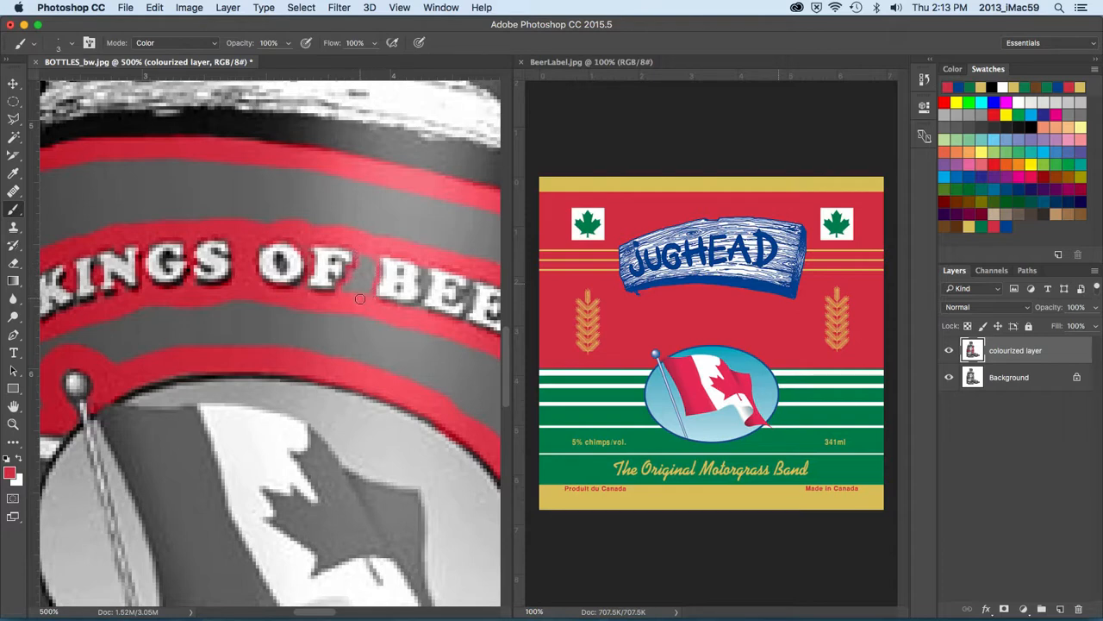
Paint the gap between OF and BEER red with a 5 px brush and the spaces between the BEER letters at 3 px.
key("bracketright")
key("bracketright")
mouse_move(360, 298)
left_mouse_down()
mouse_move(369, 259)
mouse_move(352, 279)
left_mouse_up()
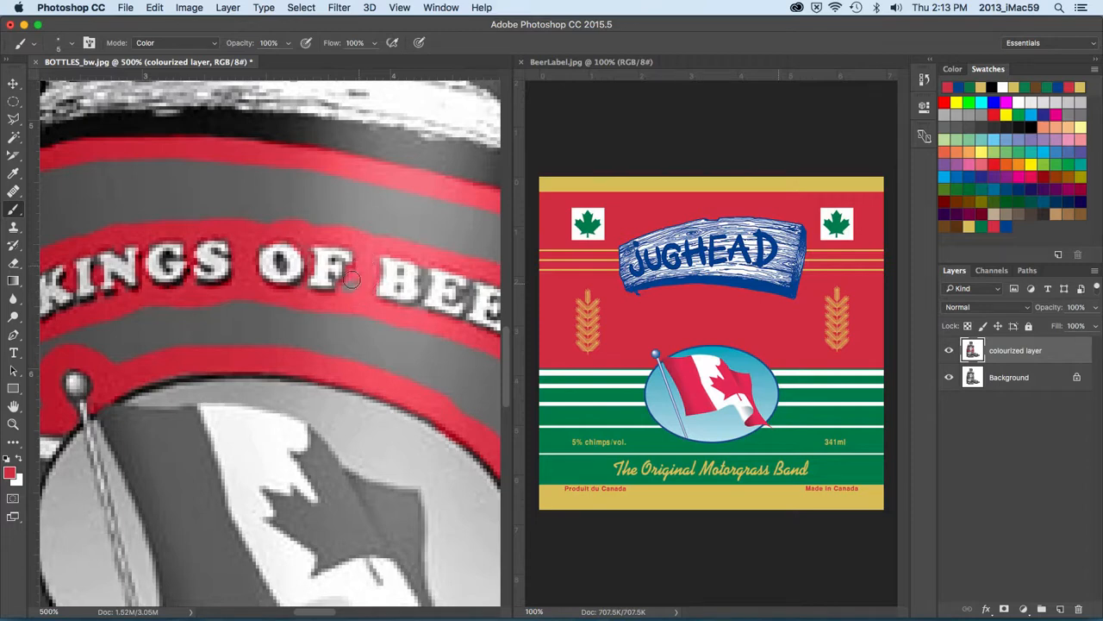
scroll(376, 298, "right", 5)
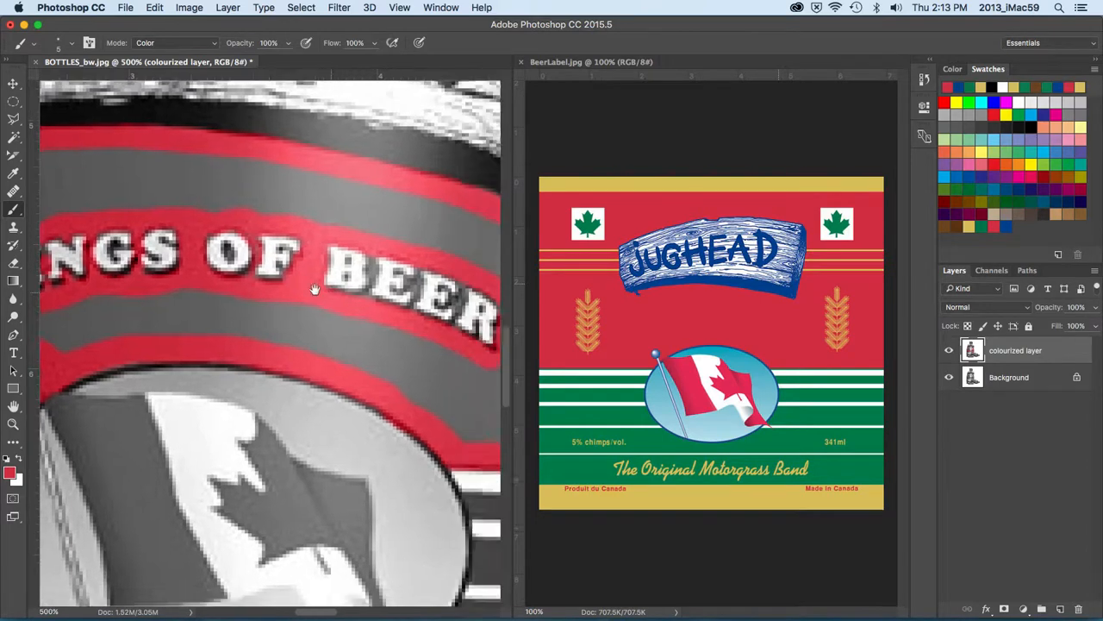
key("bracketleft")
key("bracketleft")
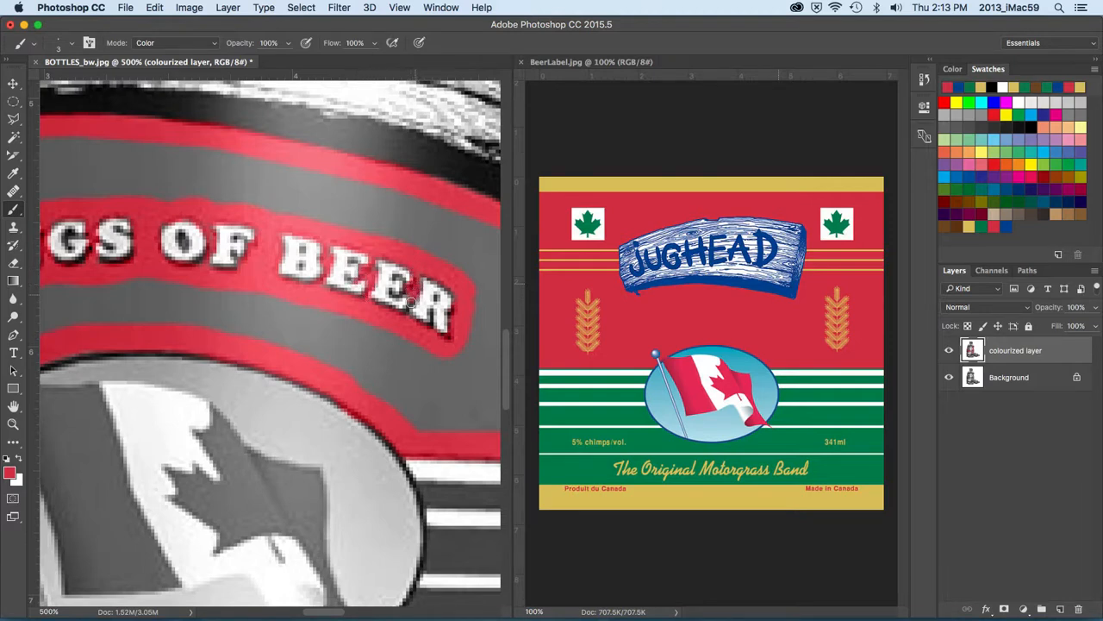
Save the image in Photoshop format with layers as BOTTLES_col.psd in the beer folder.
key("super+minus")
key("super+minus")
key("super+minus")
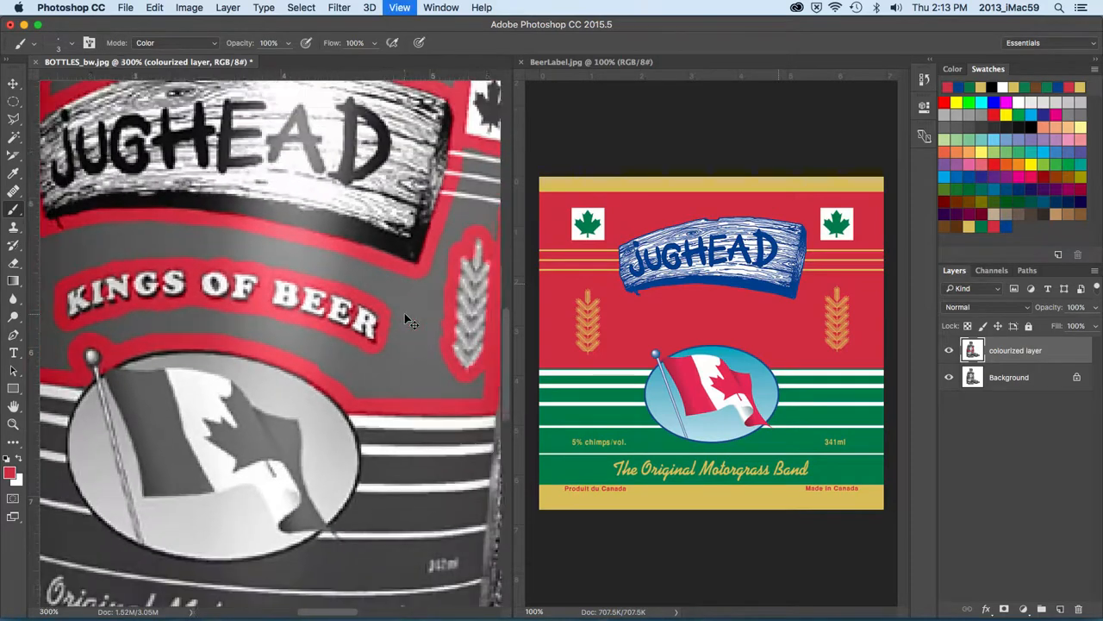
key("super+minus")
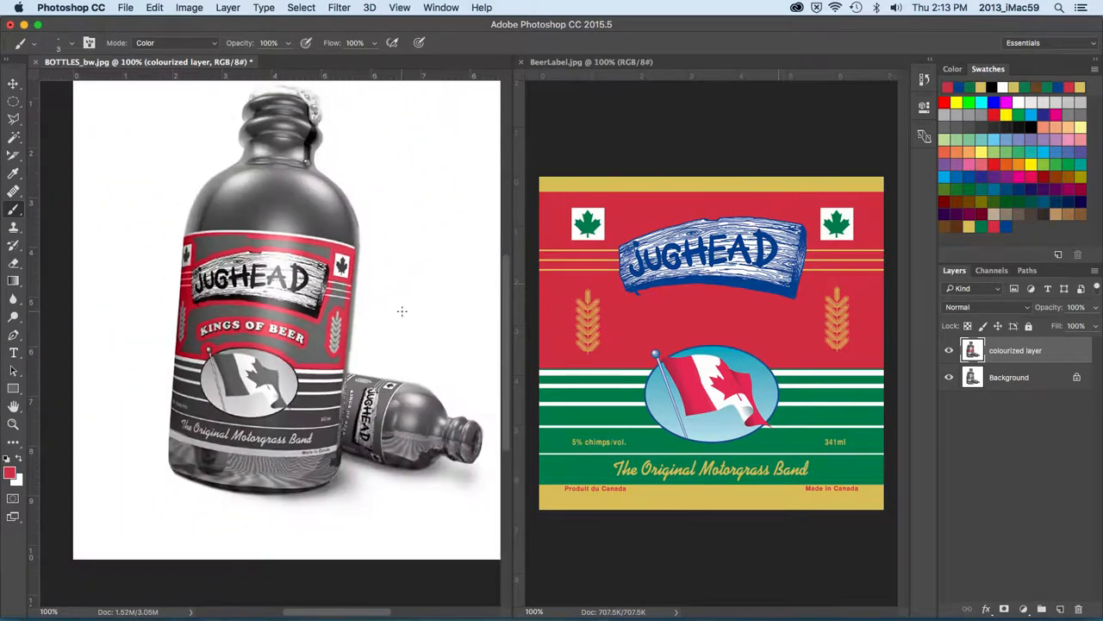
left_click(126, 8)
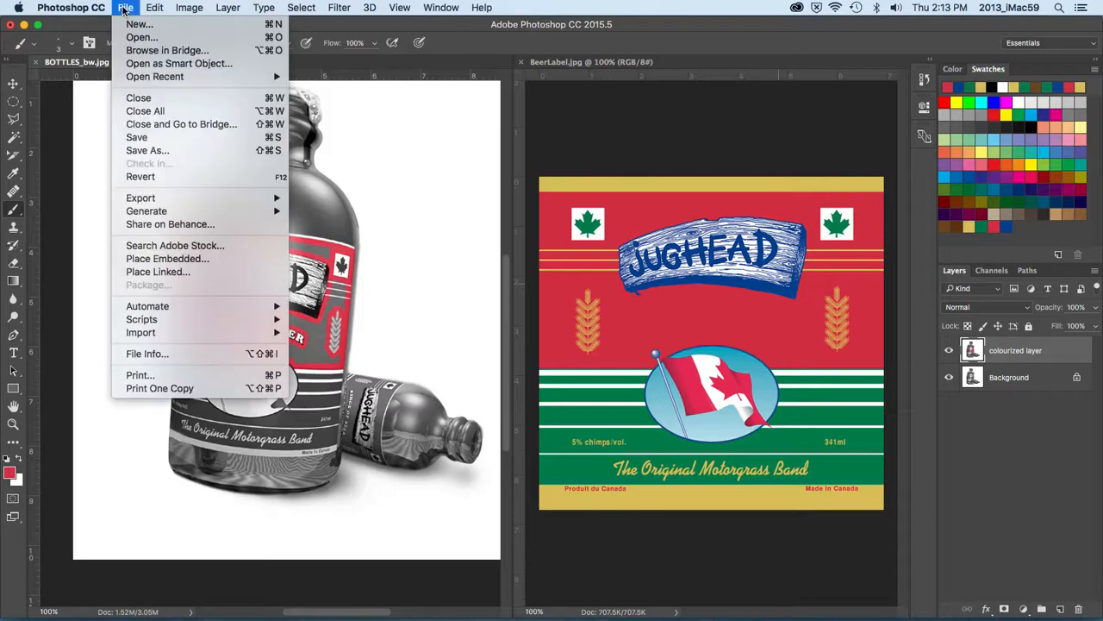
left_click(141, 151)
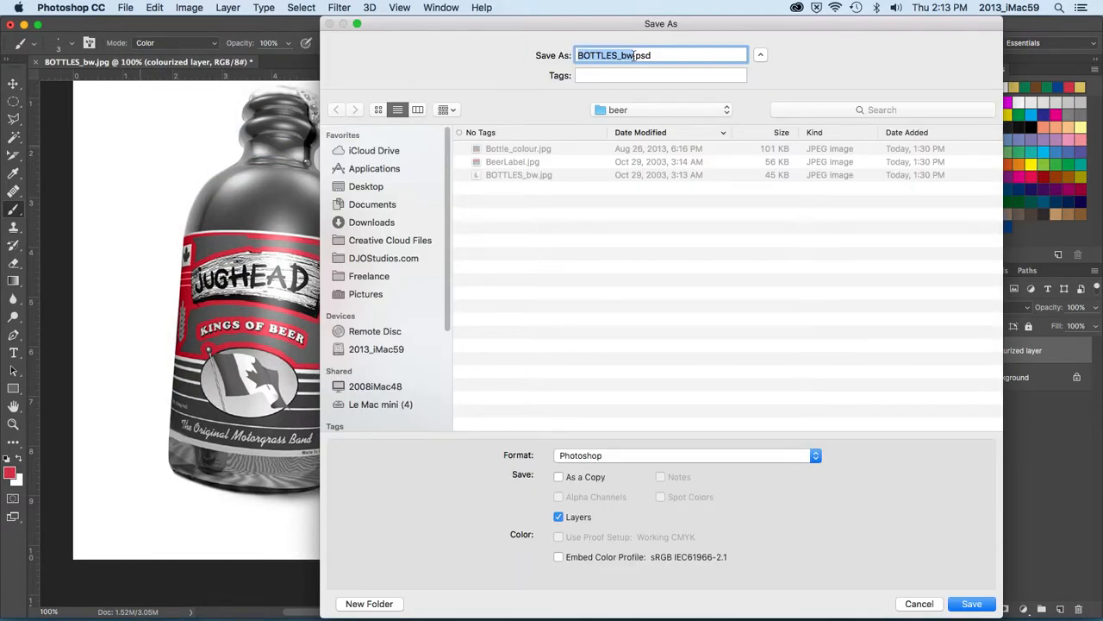
left_click(634, 55)
type("col")
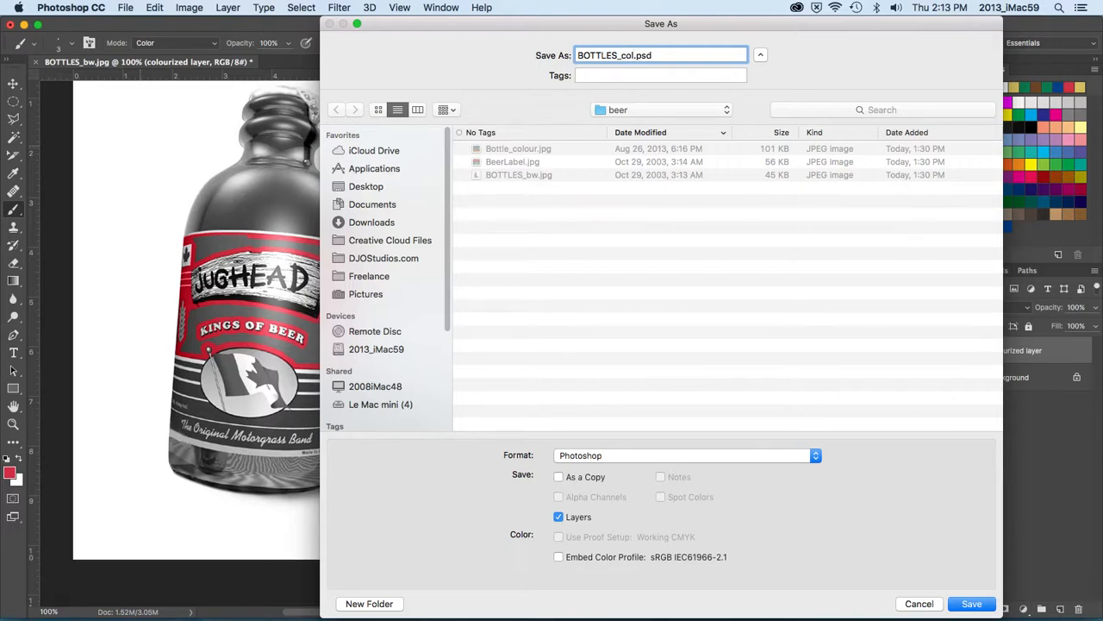
key("Return")
key("Return")
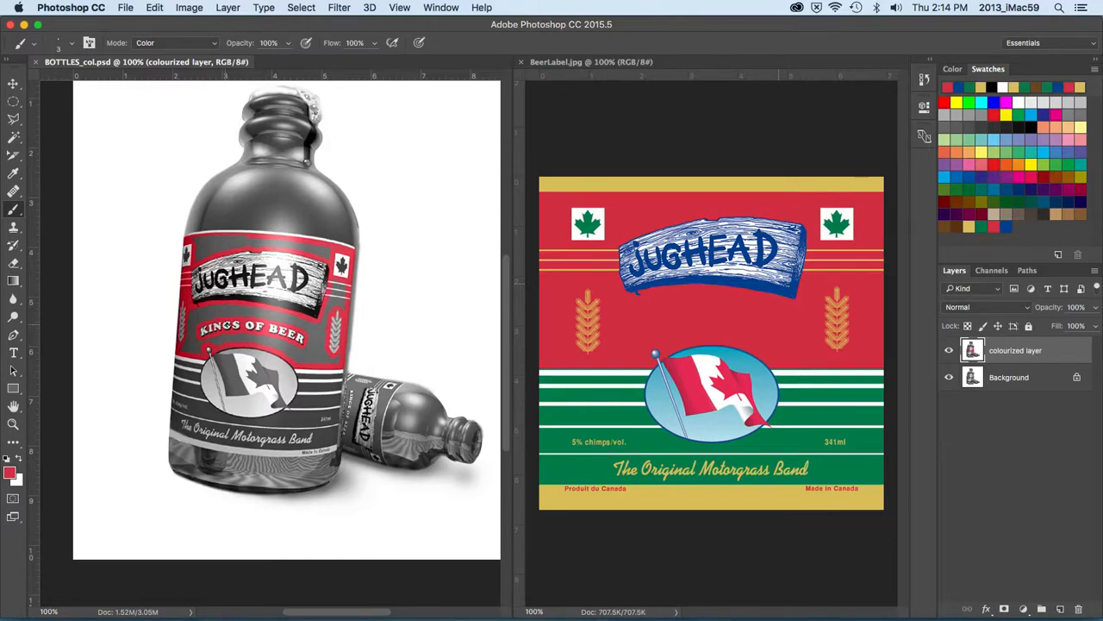
Select the unpainted grey area above the JUGHEAD sign with the Polygonal Lasso, tracing within its red outline.
left_click_drag(200, 316, 234, 298)
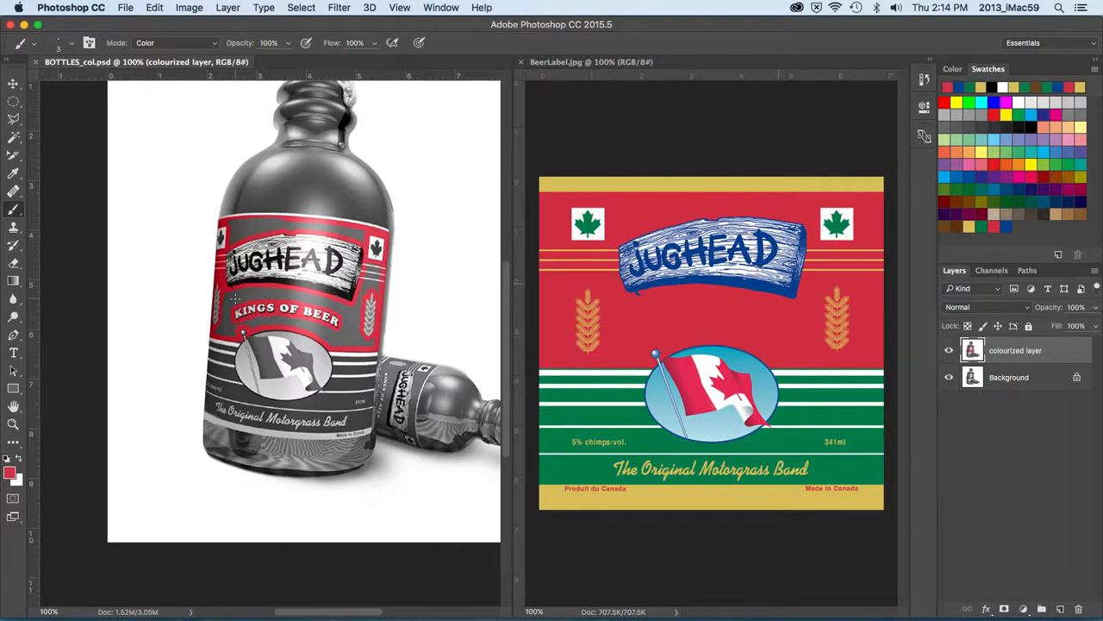
left_click(13, 119)
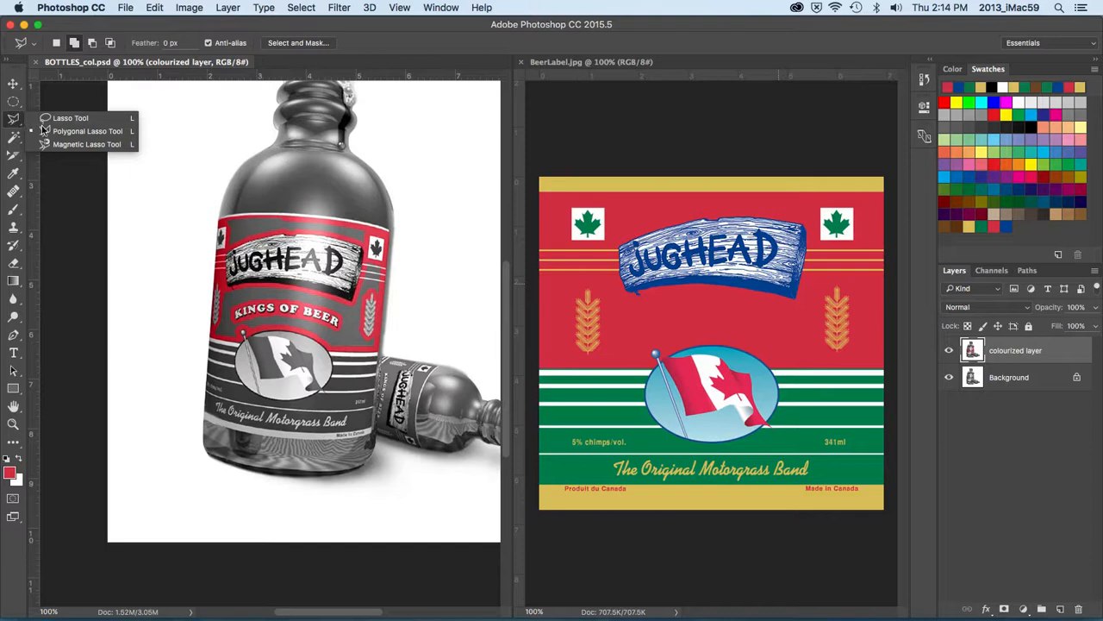
left_click(44, 130)
key("super+plus")
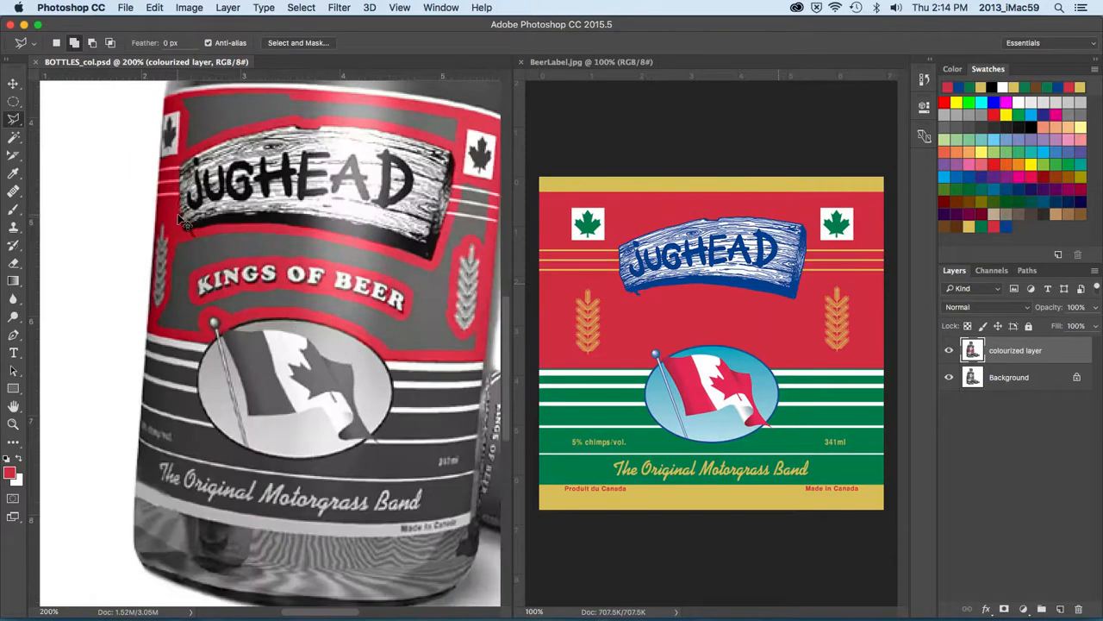
left_click_drag(194, 210, 204, 280)
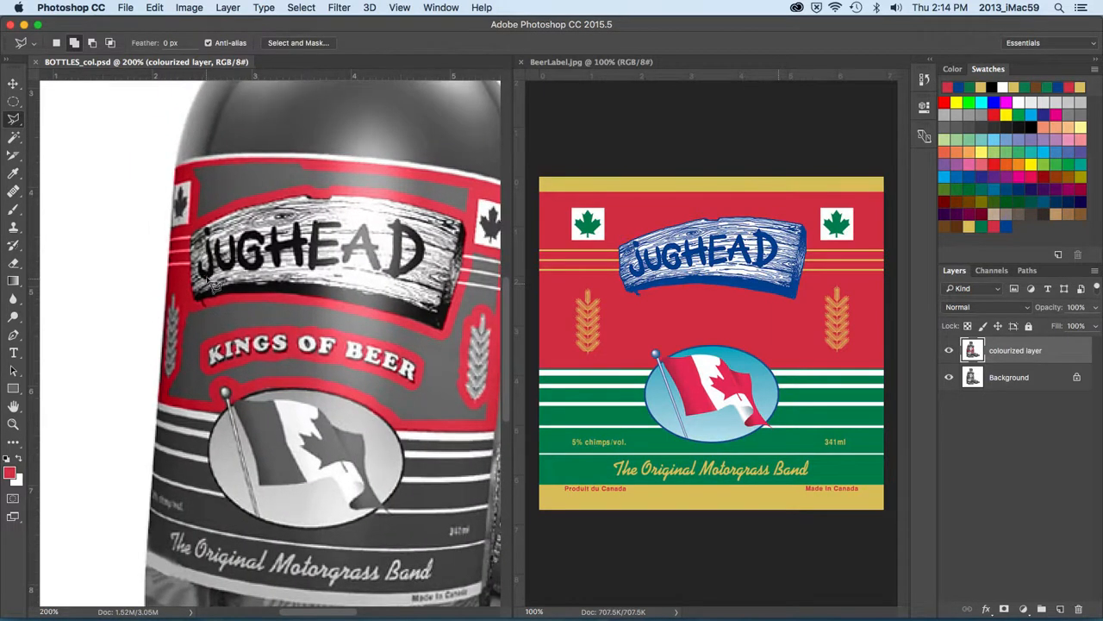
left_click(276, 199)
left_click(193, 225)
left_click(188, 164)
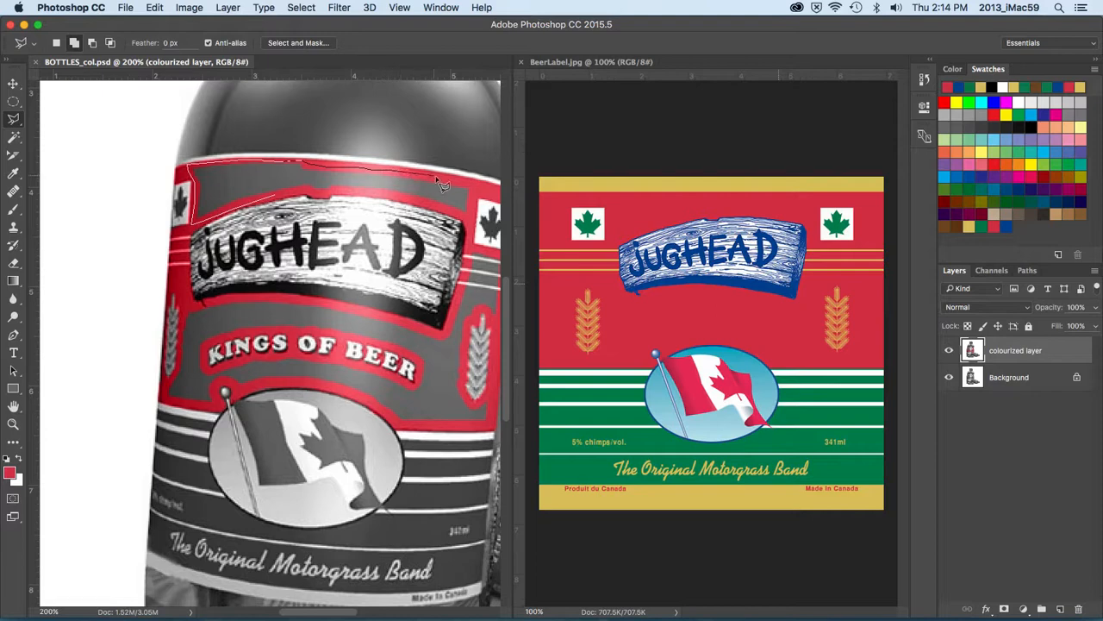
left_click(475, 184)
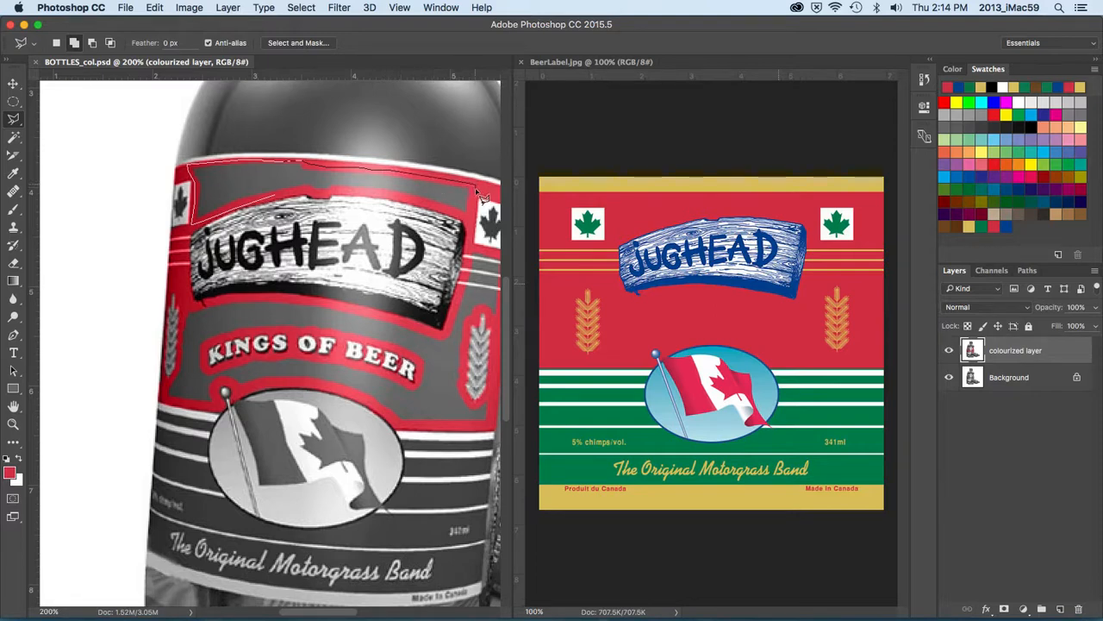
left_click(471, 219)
left_click(280, 203)
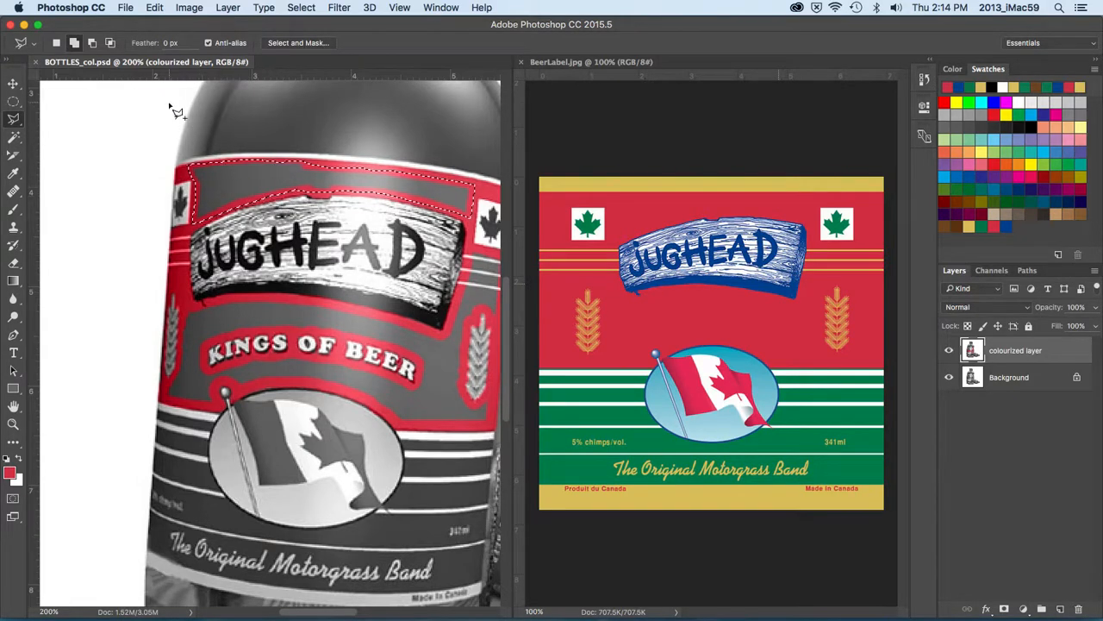
Fill the selection with the red foreground color in Color blending mode at 100% opacity and deselect it.
left_click(151, 8)
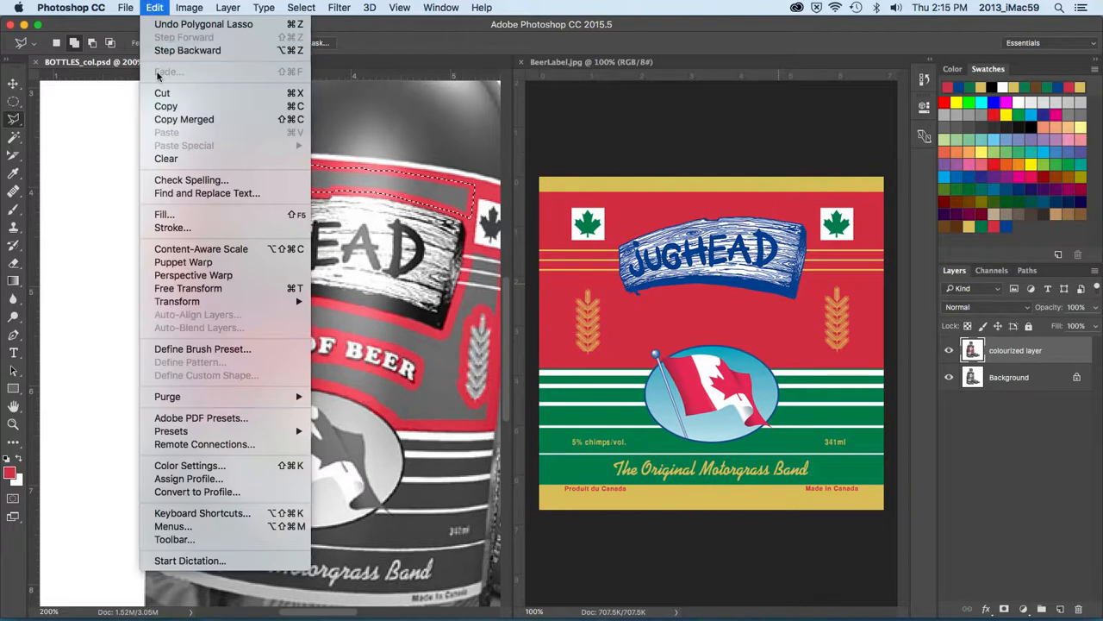
left_click(162, 215)
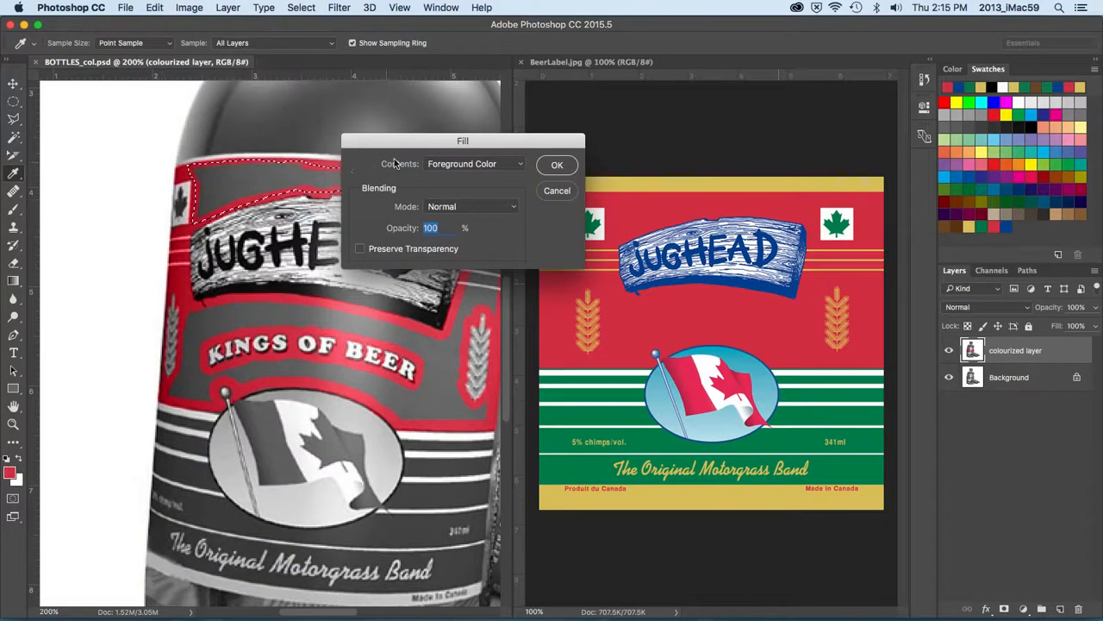
left_click_drag(409, 142, 200, 244)
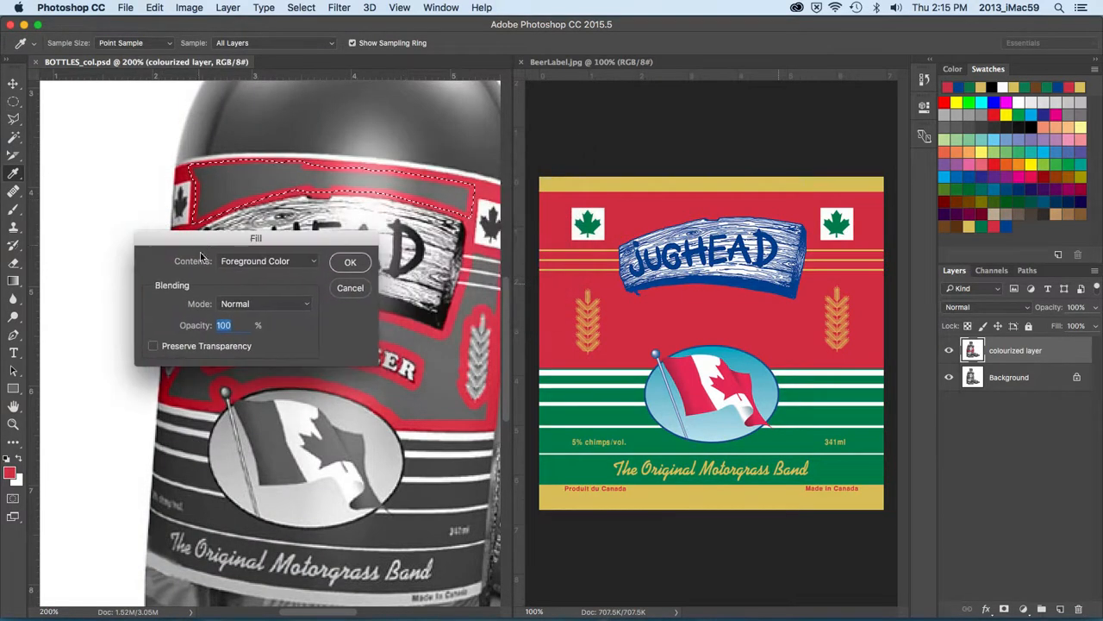
left_click(249, 304)
mouse_move(255, 608)
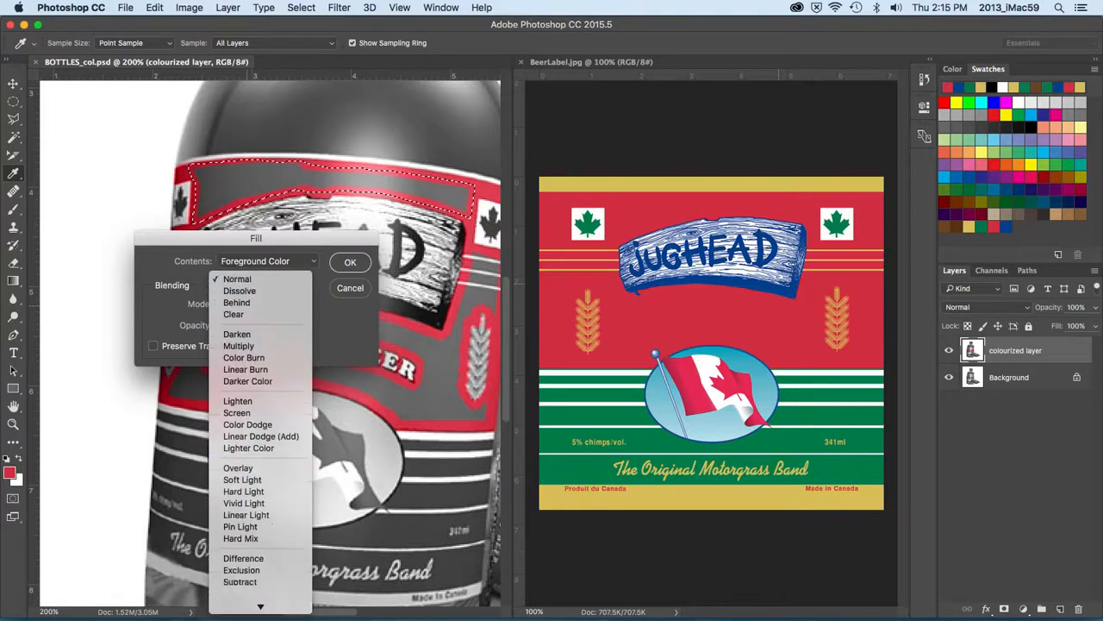
left_click(250, 594)
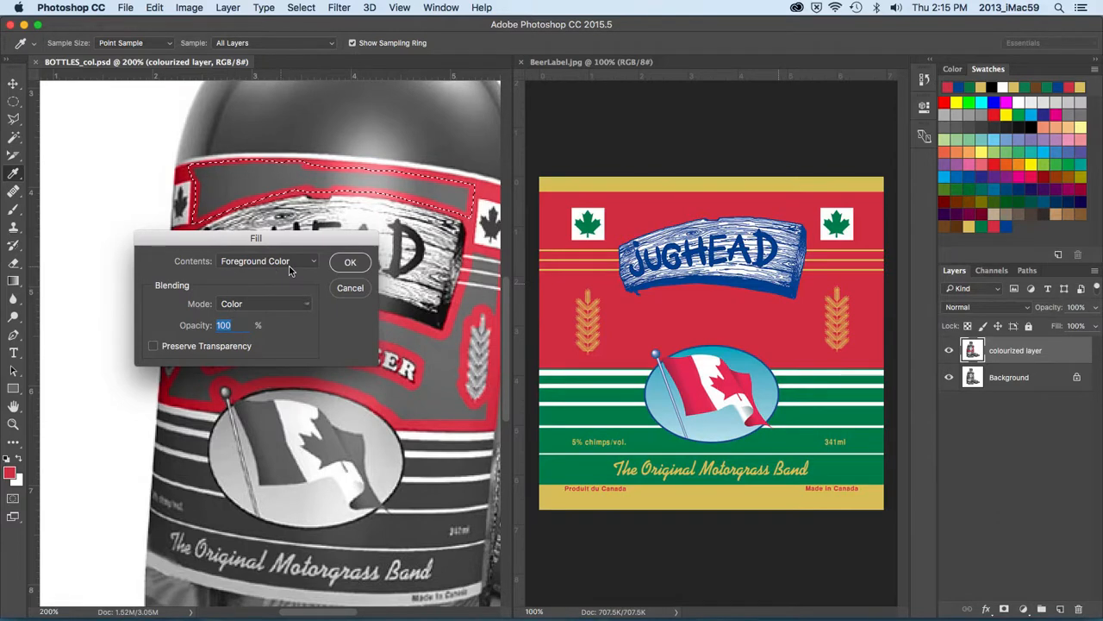
left_click(346, 263)
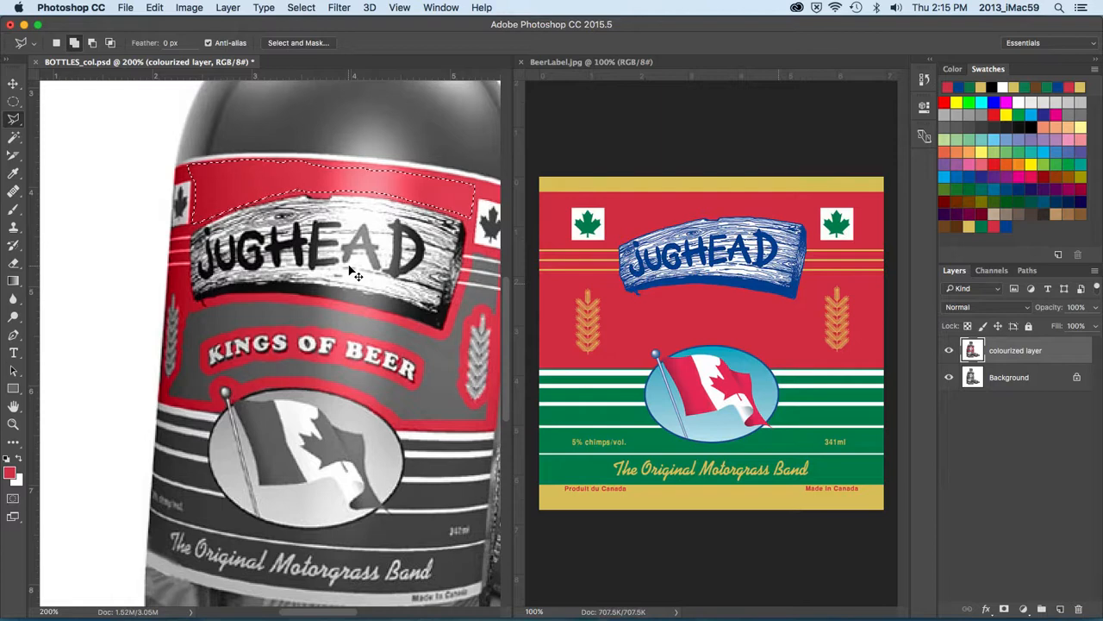
key("ctrl+d")
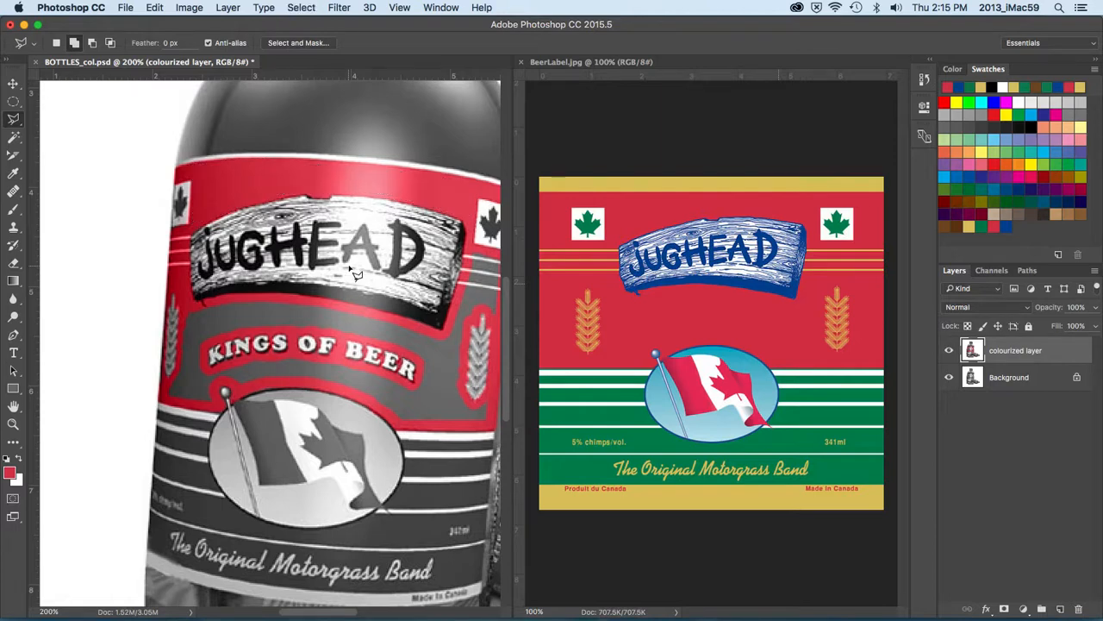
Select the grey area below and beside the JUGHEAD sign with the Polygonal Lasso, going around the right wheat ear and flag oval.
scroll(311, 263, "right", 5)
scroll(310, 262, "down", 1)
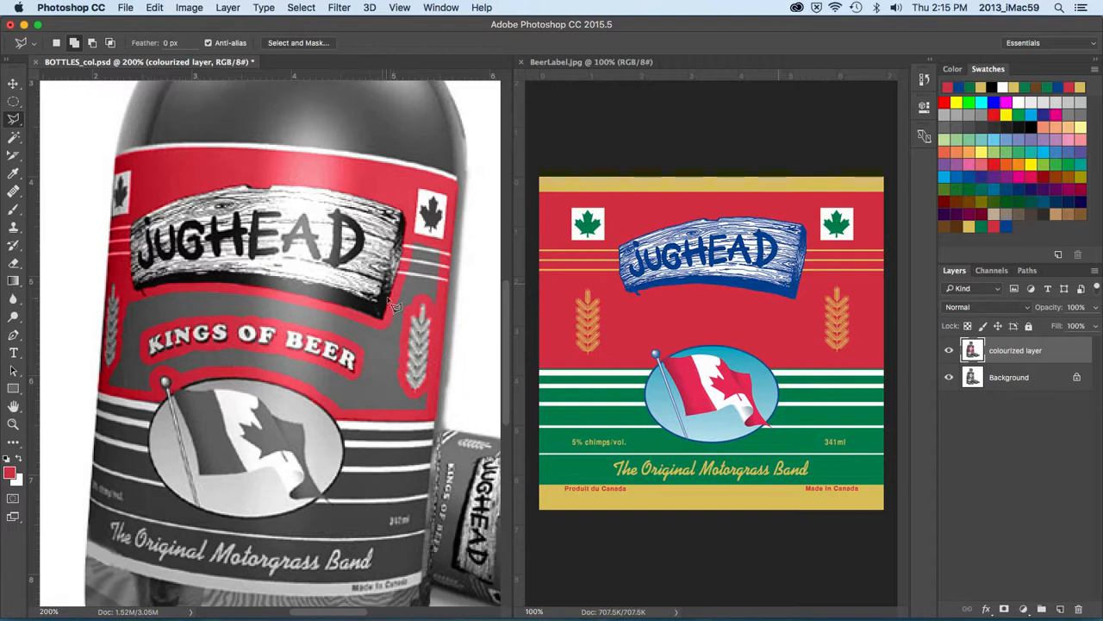
left_click(448, 252)
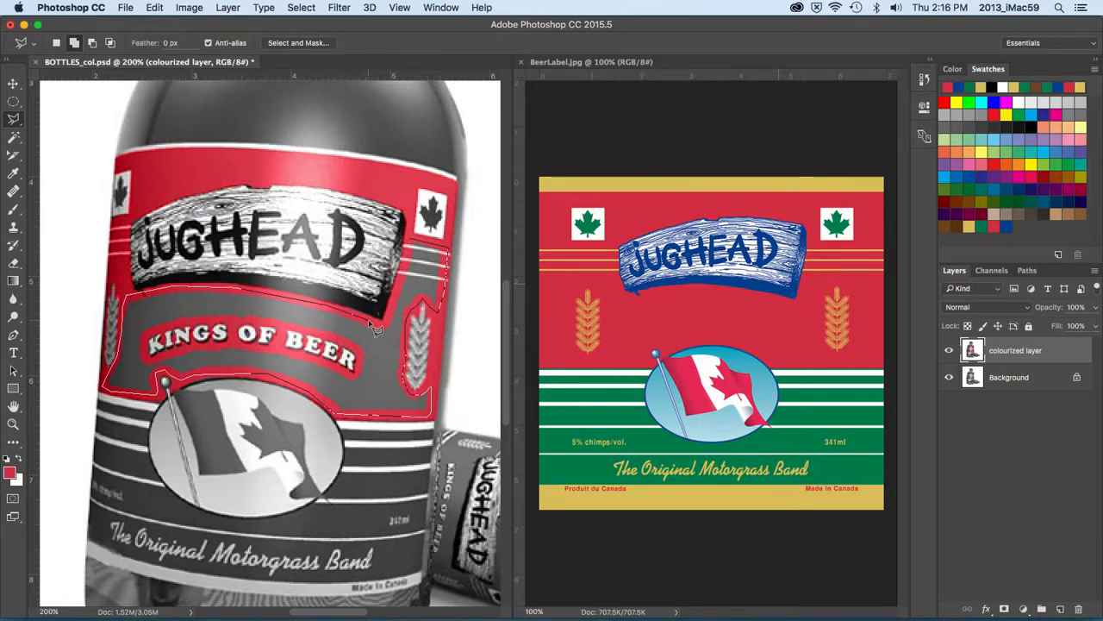
left_click(418, 248)
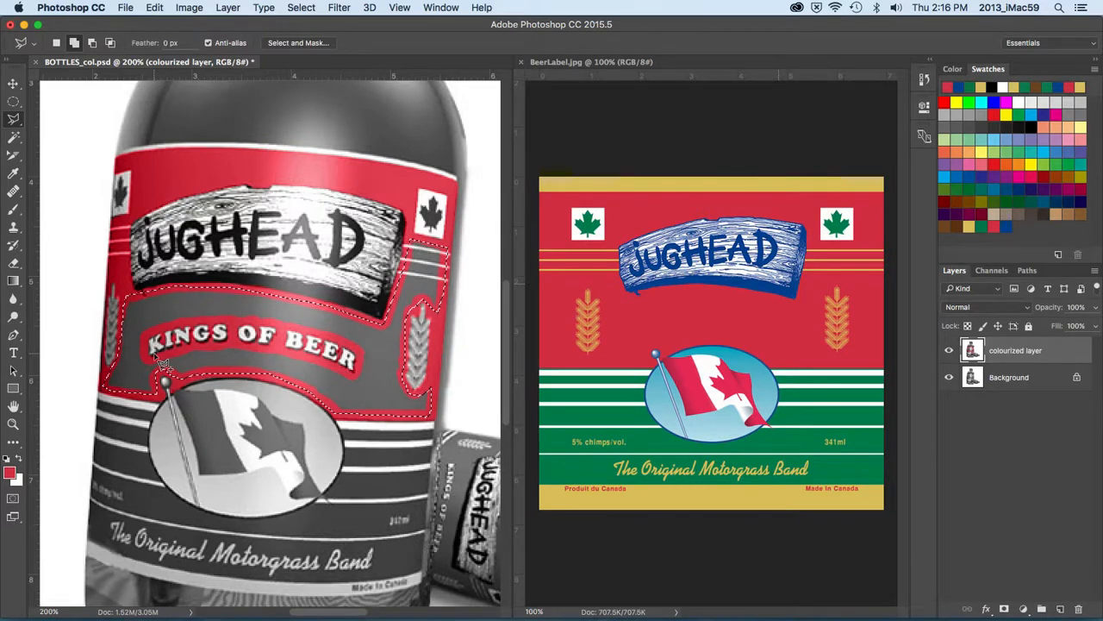
Try filling the whole selection, lettering included, with the foreground color in Color mode at 100% opacity, and undo the fill.
left_click(153, 8)
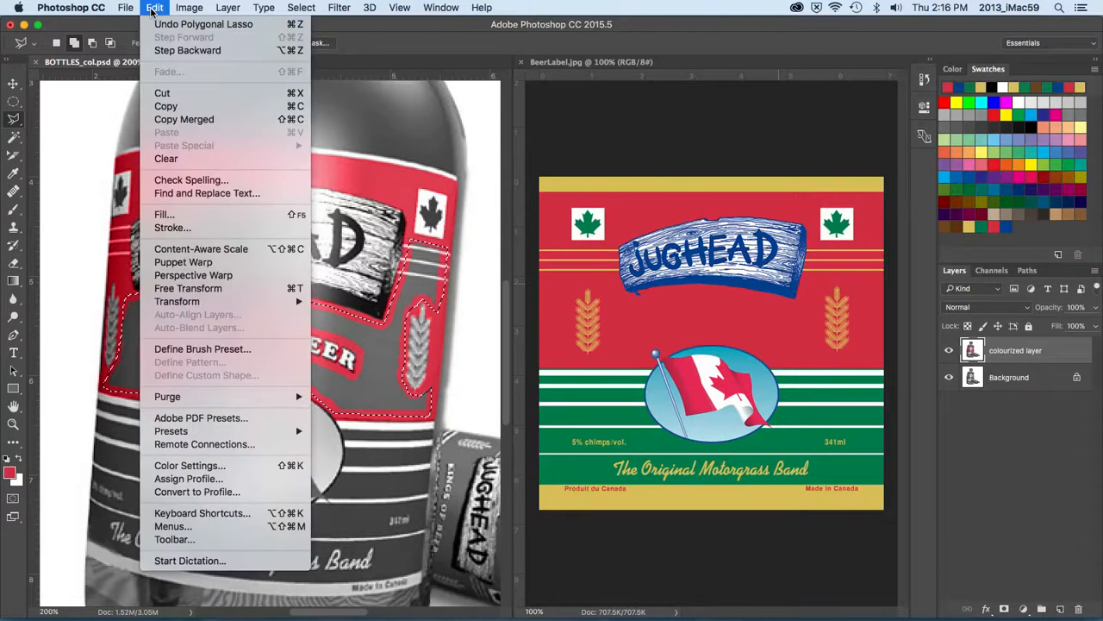
left_click(165, 215)
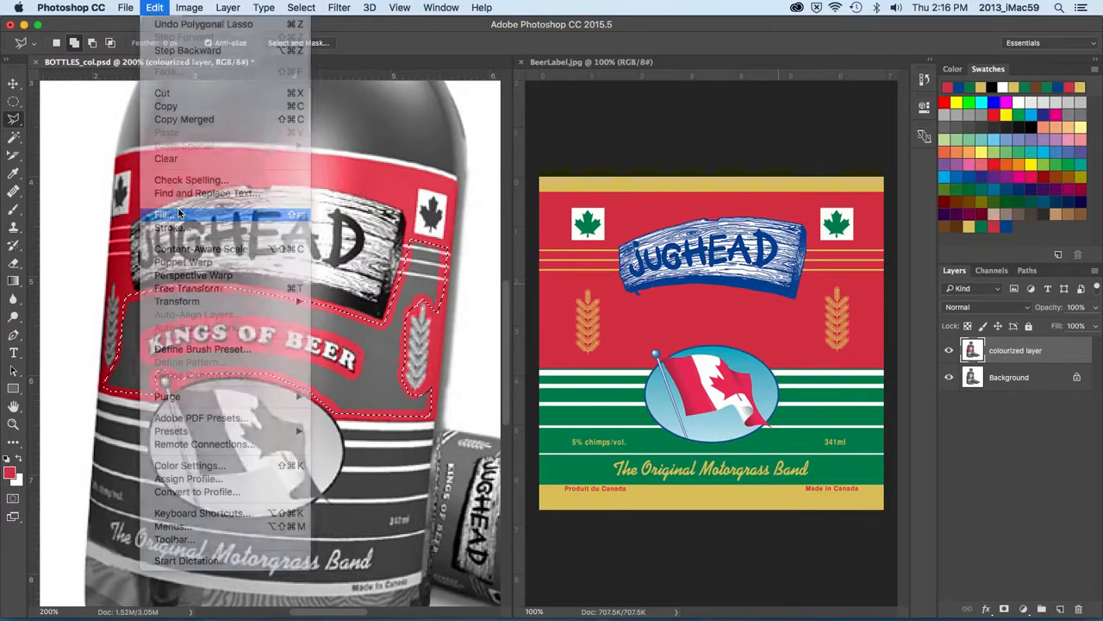
left_click_drag(220, 245, 415, 134)
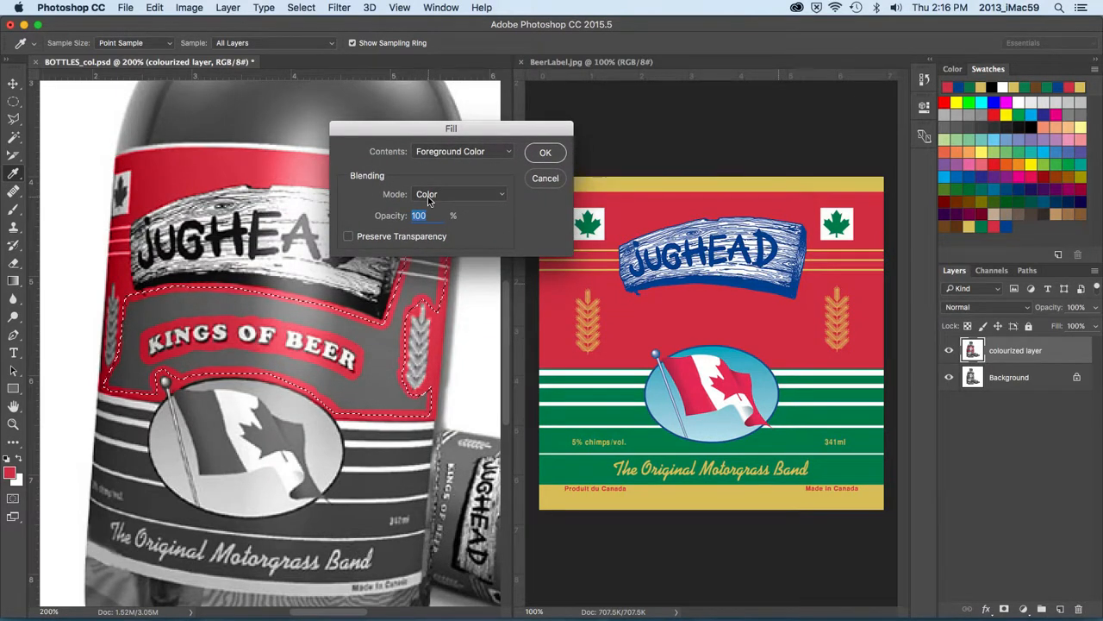
left_click(558, 152)
key("l")
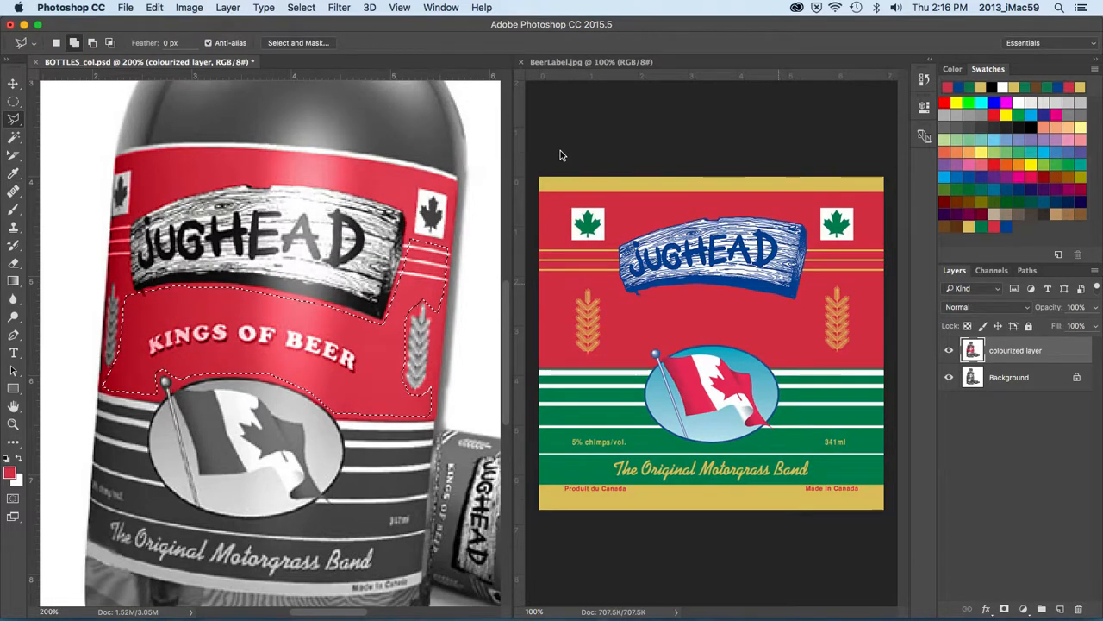
key("Delete")
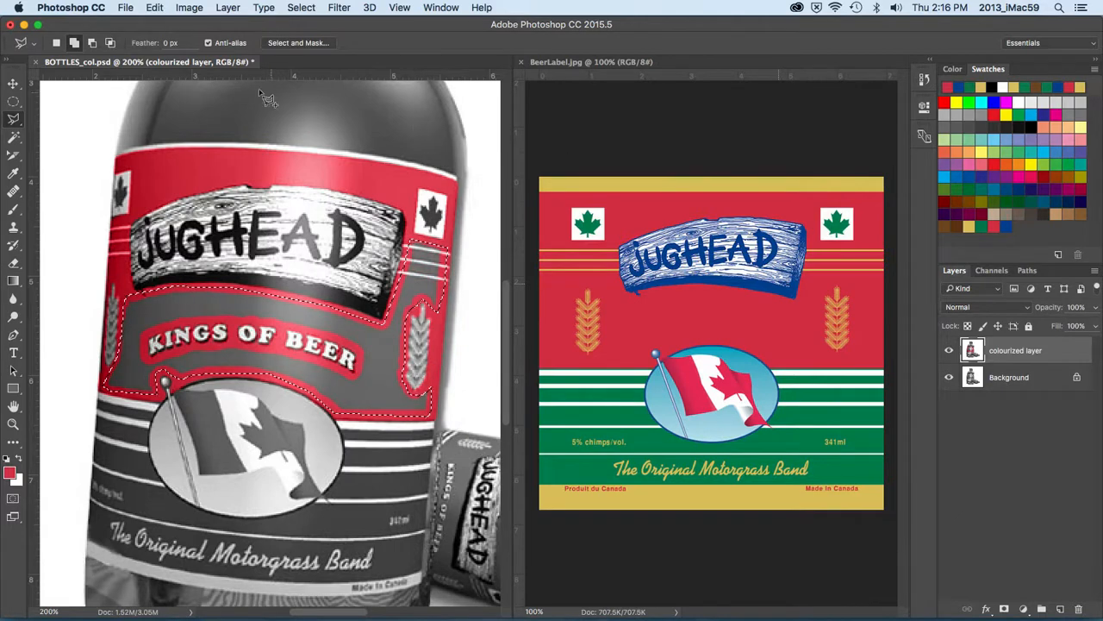
Subtract the KINGS OF BEER lettering from the selection, tracing within its red outline.
left_click(91, 44)
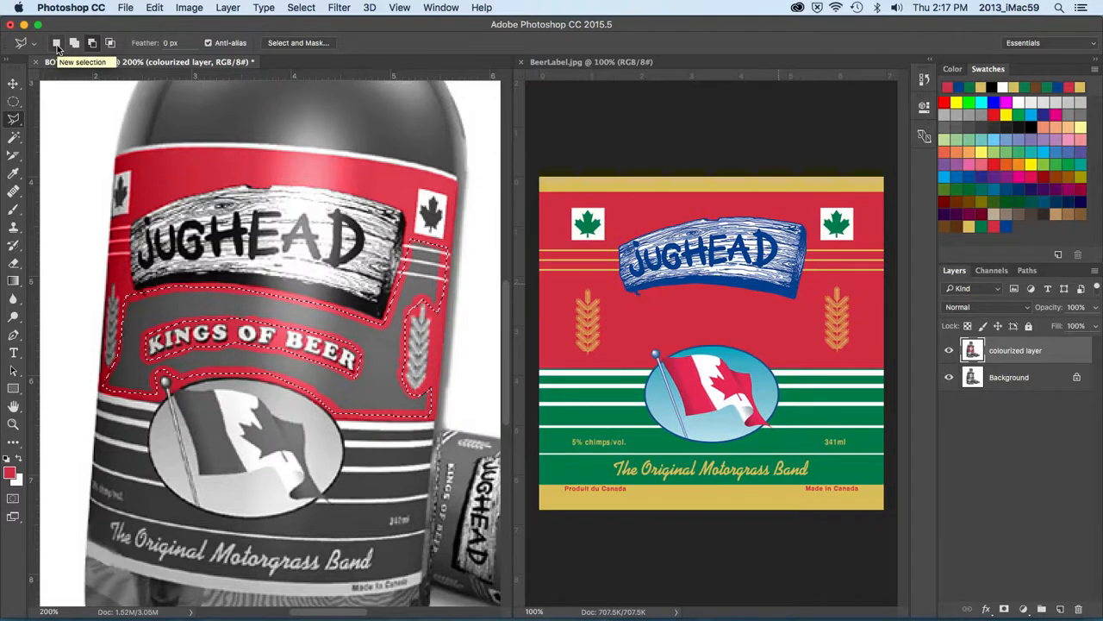
Fill the selected label area around KINGS OF BEER with the red foreground color in Color mode at 100% opacity and deselect it.
left_click(153, 8)
left_click(185, 213)
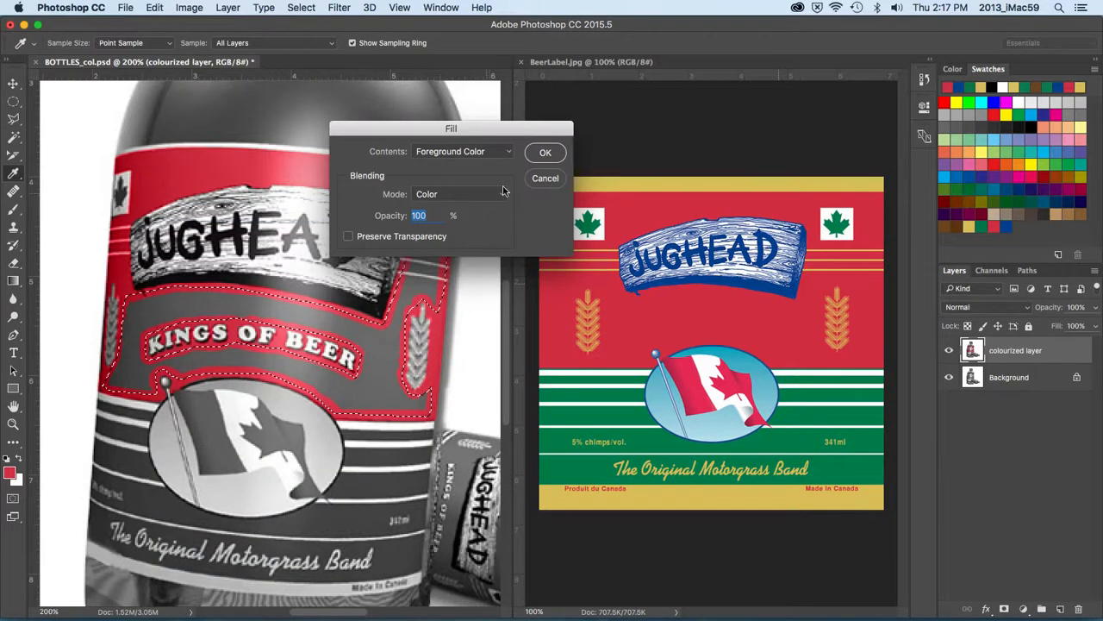
left_click(544, 155)
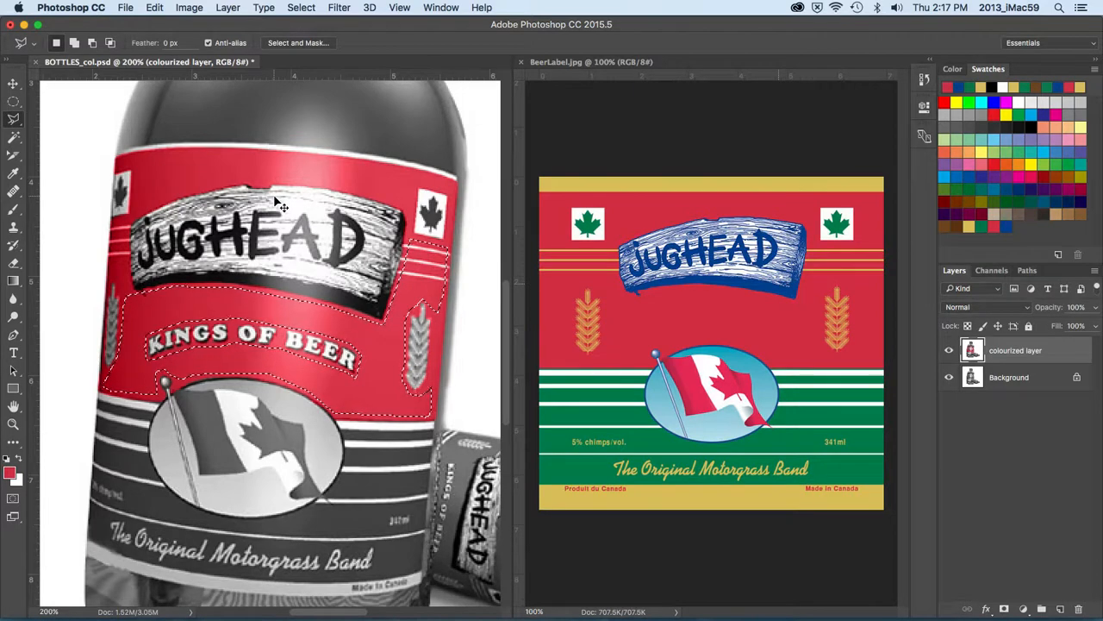
key("super+d")
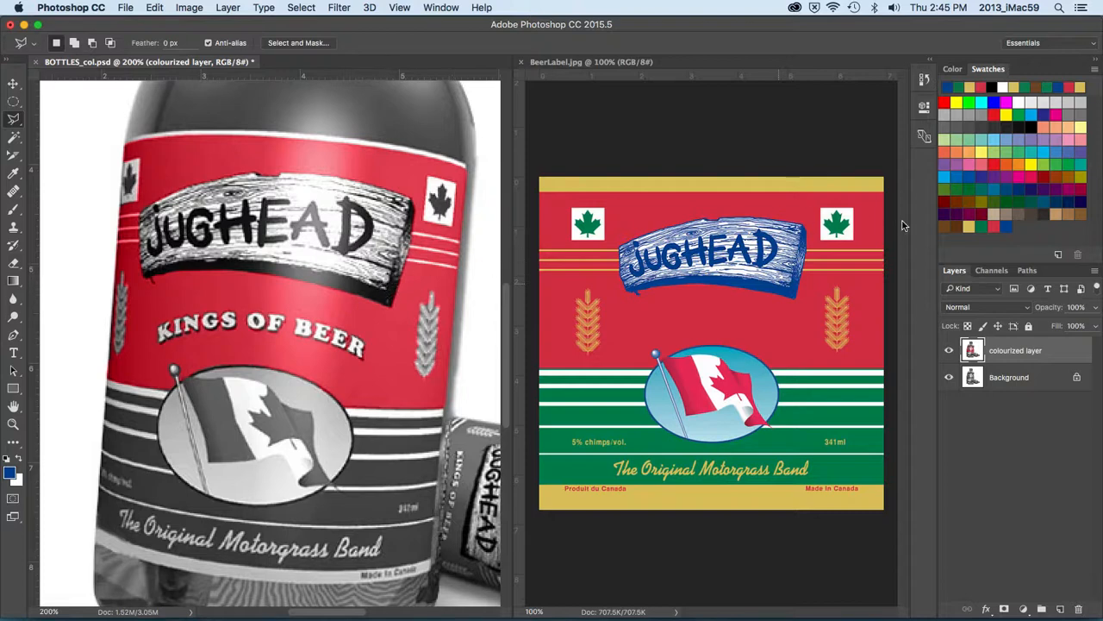
Choose the gold swatch and the Brush tool, try a Color-mode stroke along the label's upper white border, and undo it.
left_click(969, 226)
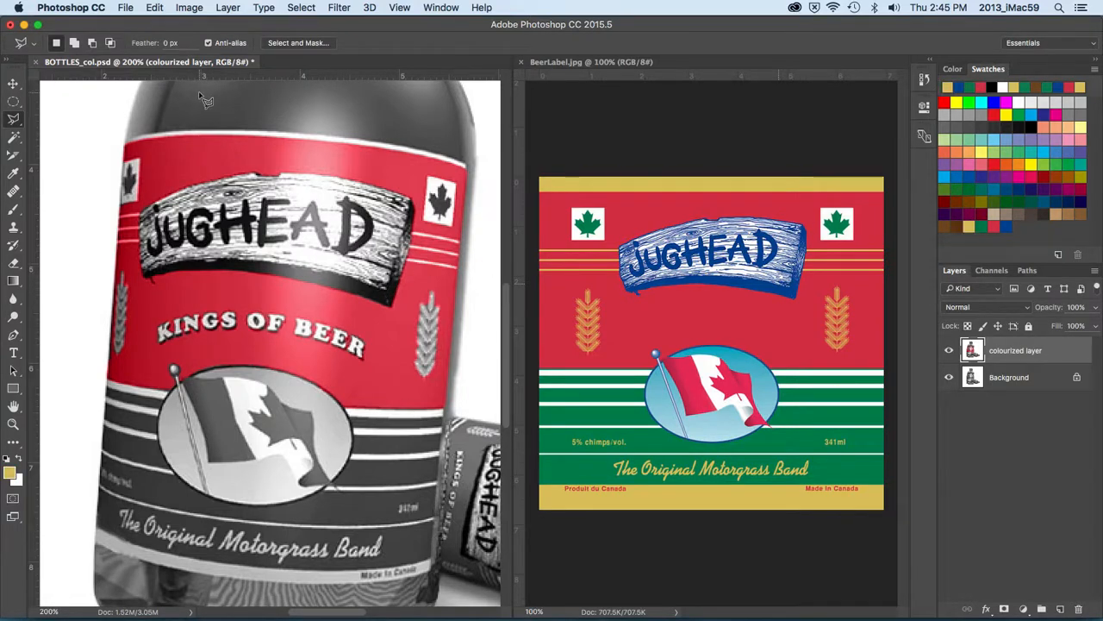
left_click(13, 210)
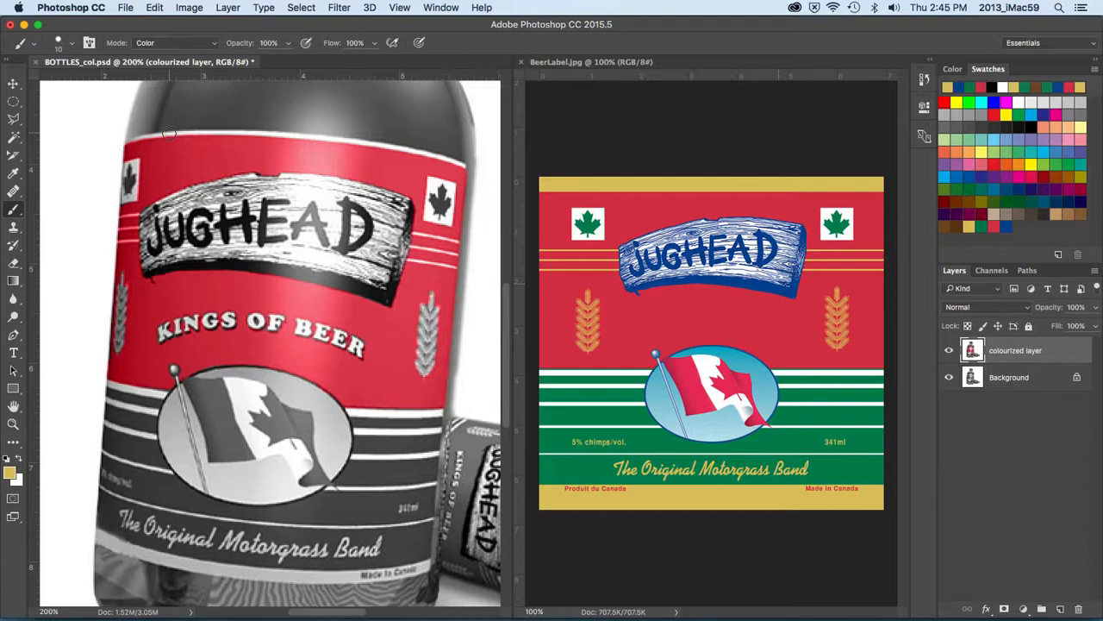
left_click_drag(169, 133, 255, 135)
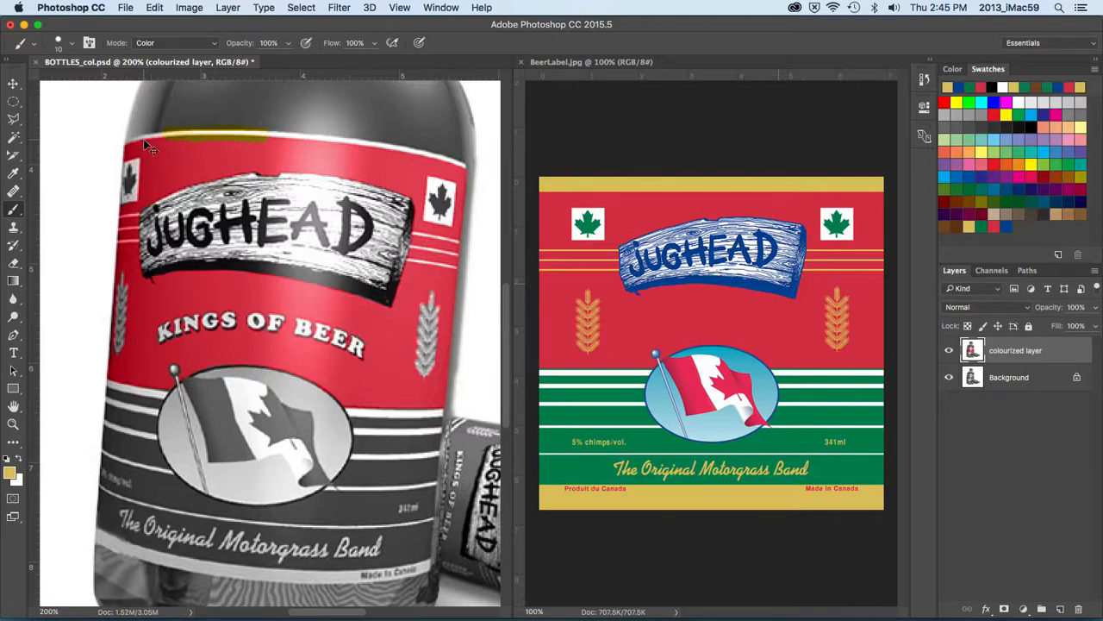
key("super+z")
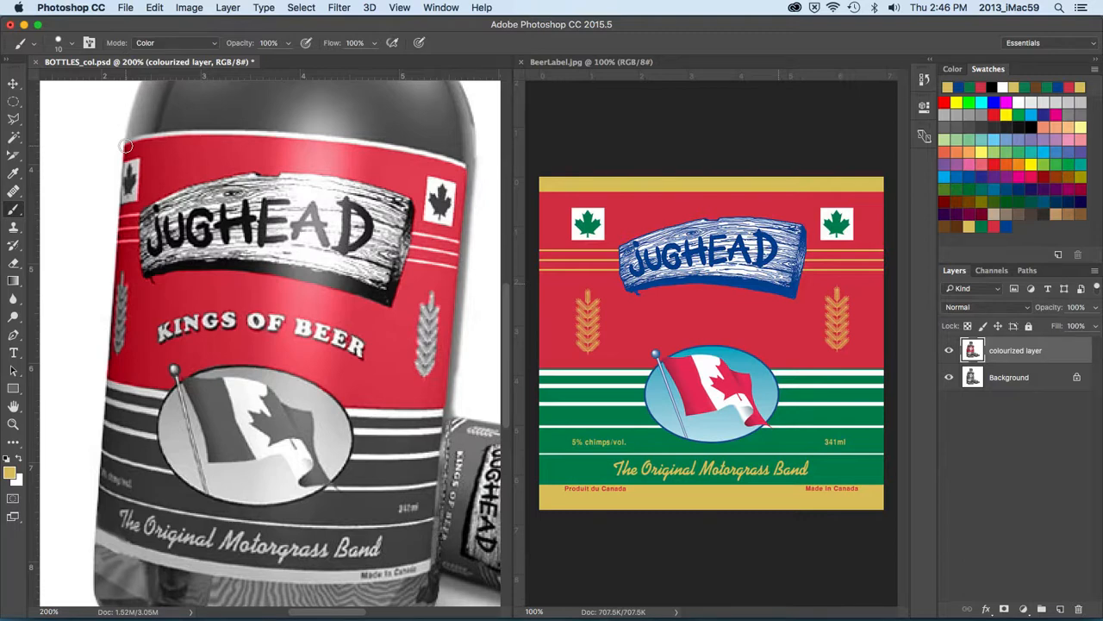
Paint the label's entire upper white border gold with the Brush in Darken mode at size 6, using connected strokes along the curve.
left_click(145, 43)
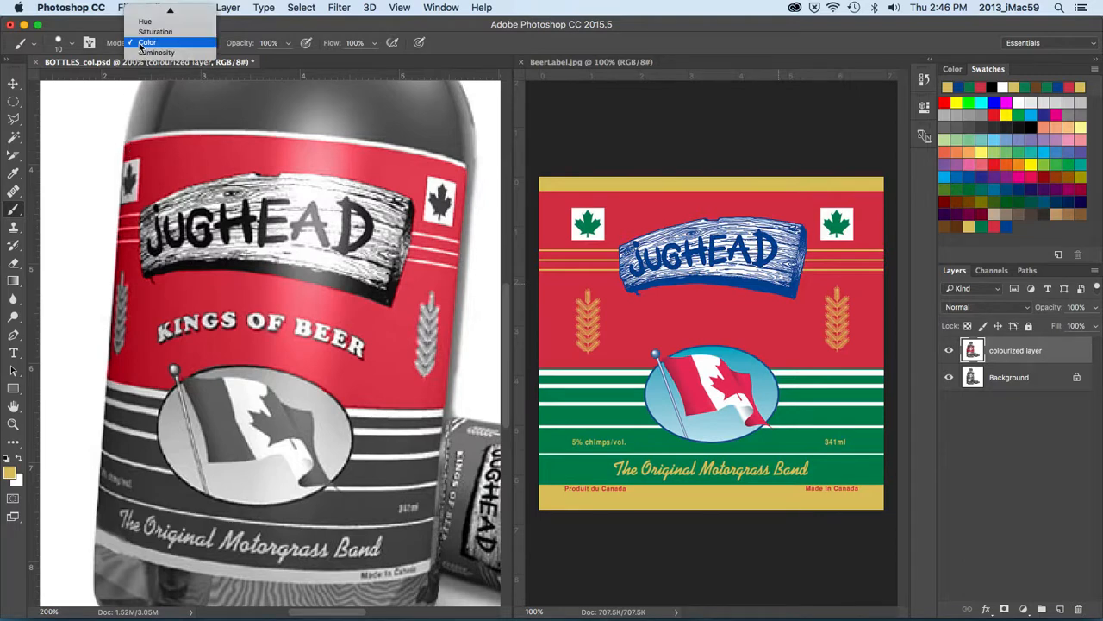
mouse_move(153, 5)
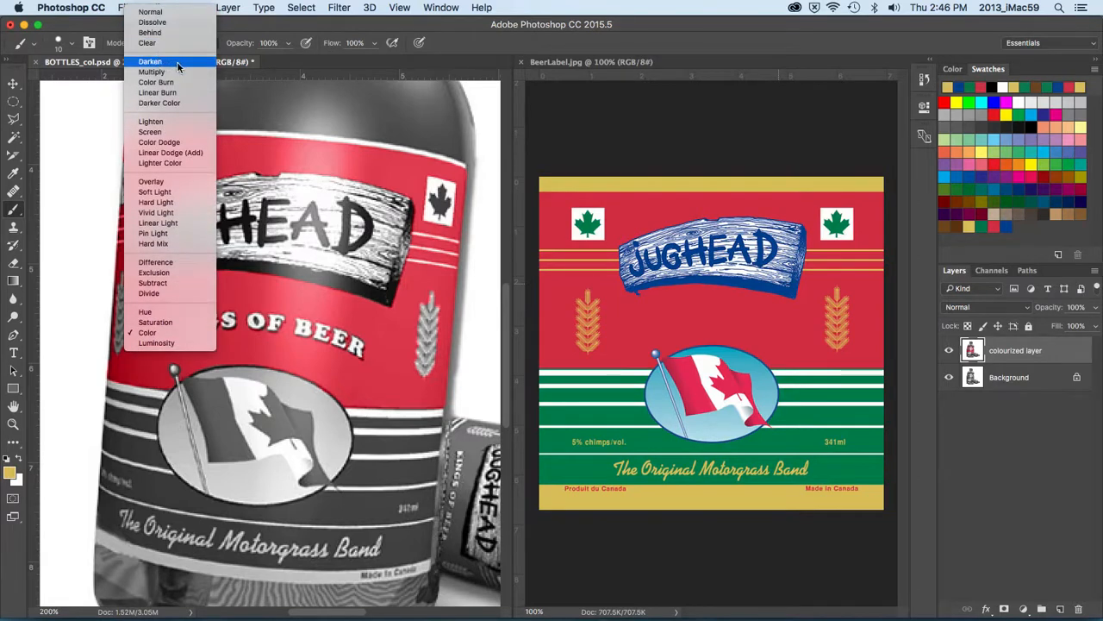
left_click(177, 62)
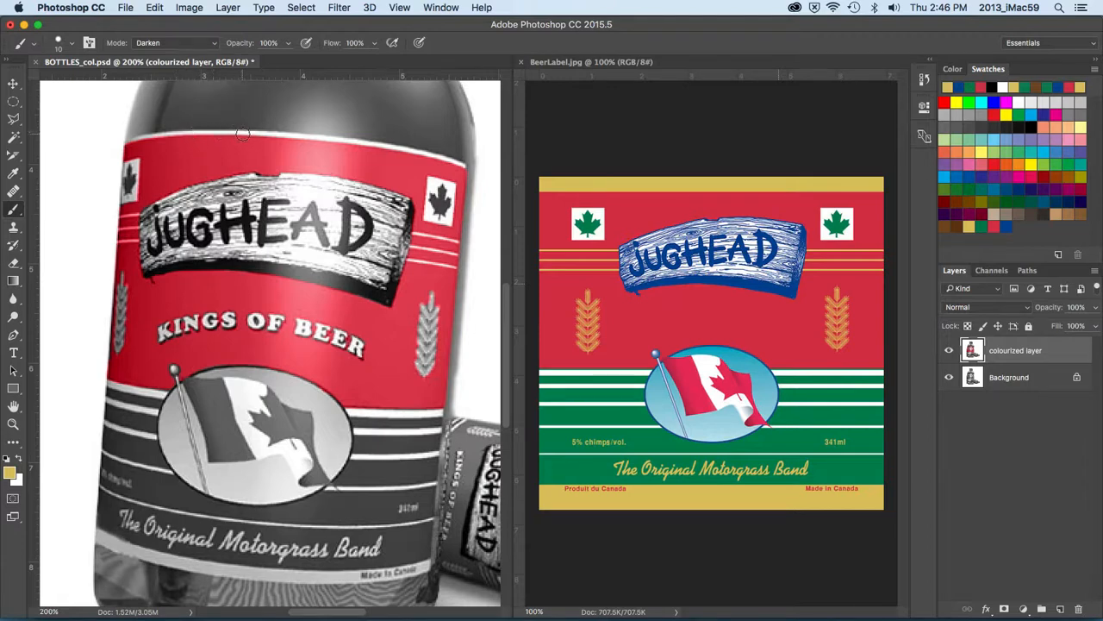
key("bracketleft")
key("bracketleft")
key("bracketleft")
key("bracketleft")
left_click_drag(239, 132, 171, 133)
left_click(127, 141)
left_click(245, 132)
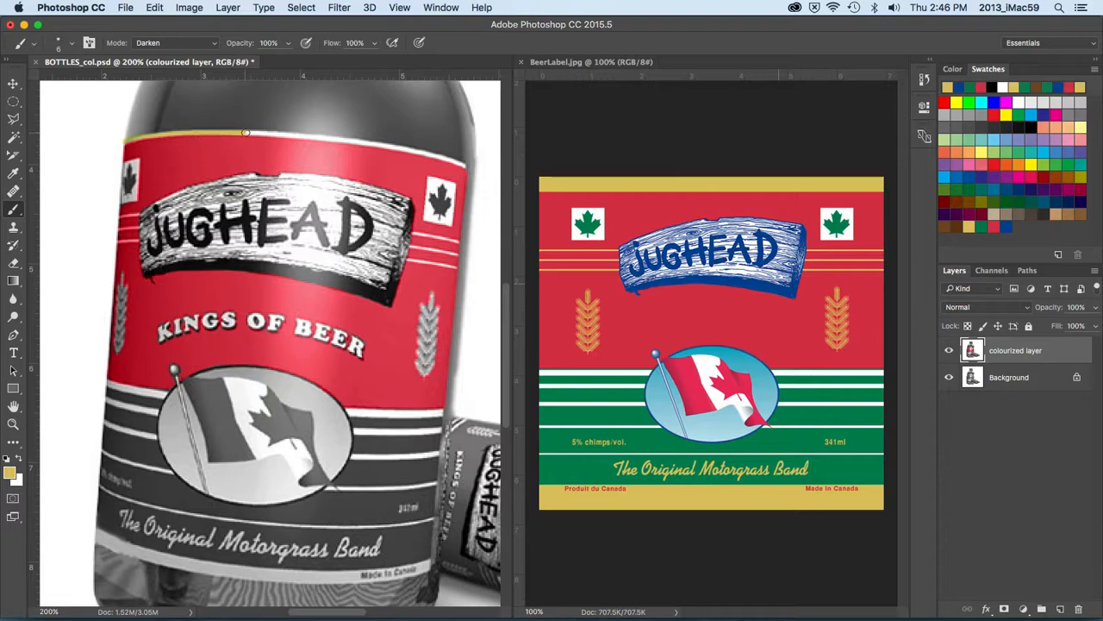
left_click(333, 137, "shift")
left_click(403, 147, "shift")
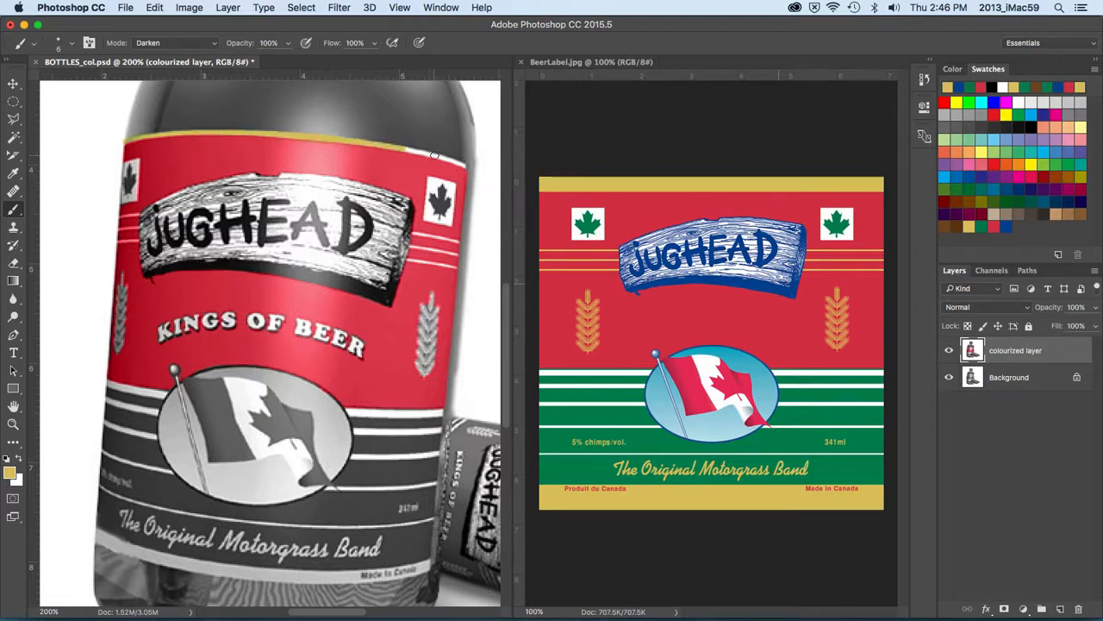
left_click(436, 156, "shift")
left_click(456, 161, "shift")
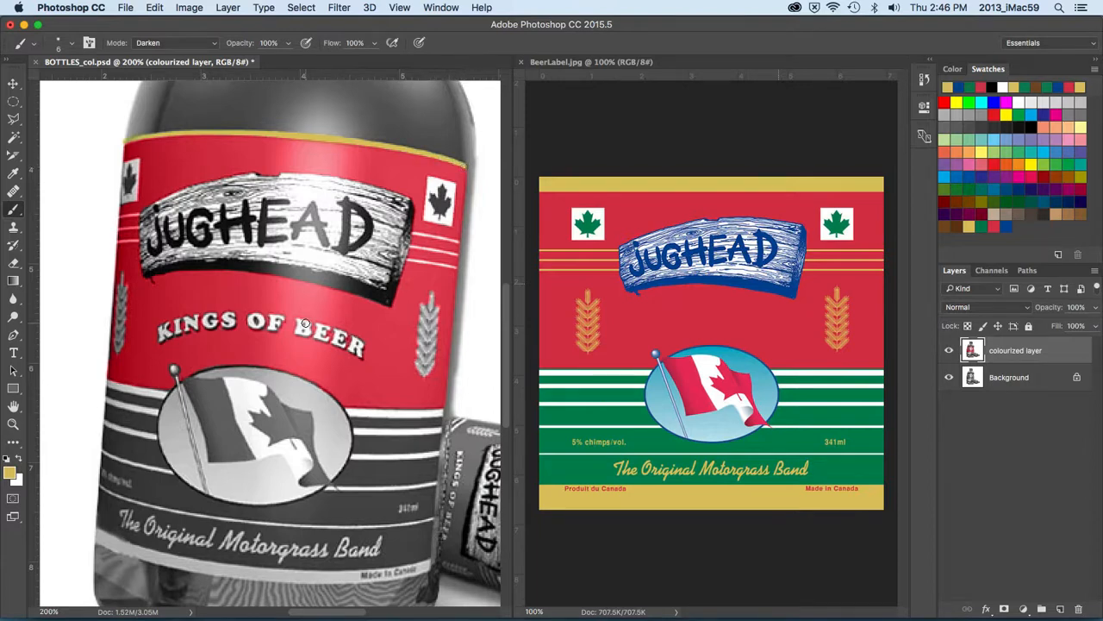
Paint the K of KINGS, the B and first E of BEER, and the right wheat ear gold in Darken mode.
left_click_drag(305, 324, 324, 337)
left_click_drag(162, 328, 167, 336)
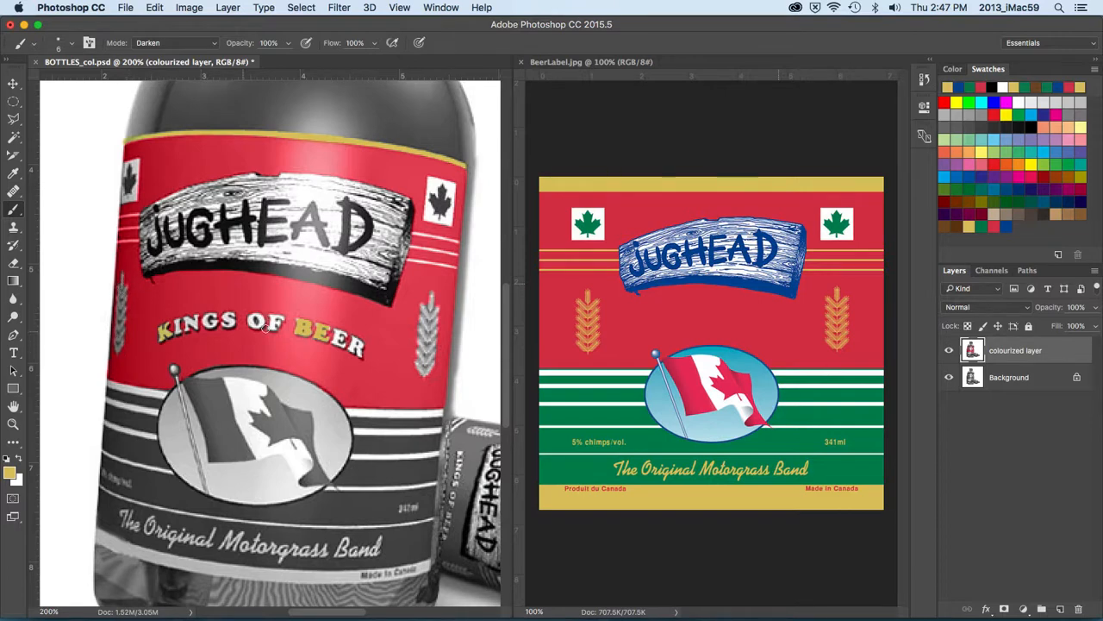
mouse_move(417, 325)
left_mouse_down()
mouse_move(434, 318)
mouse_move(431, 297)
mouse_move(425, 323)
mouse_move(424, 307)
mouse_move(436, 332)
mouse_move(421, 337)
mouse_move(432, 352)
mouse_move(421, 343)
mouse_move(420, 356)
mouse_move(434, 356)
mouse_move(427, 365)
mouse_move(420, 352)
mouse_move(422, 374)
mouse_move(432, 362)
mouse_move(431, 372)
mouse_move(431, 302)
left_mouse_up()
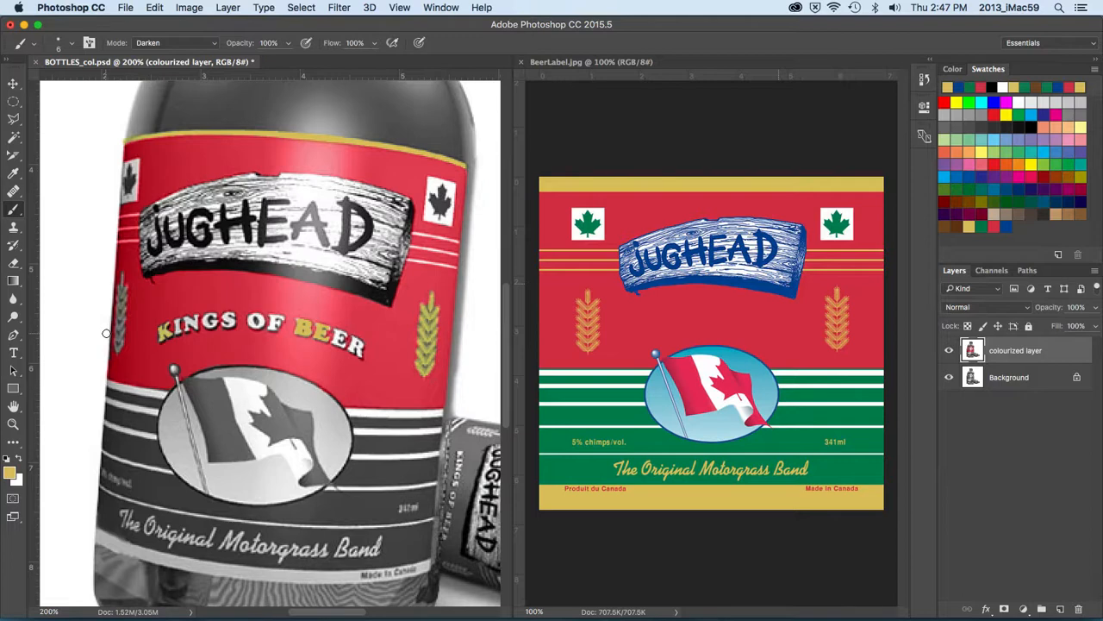
Paint the left wheat ear gold with the Brush in Color mode at size 4.
left_click(178, 42)
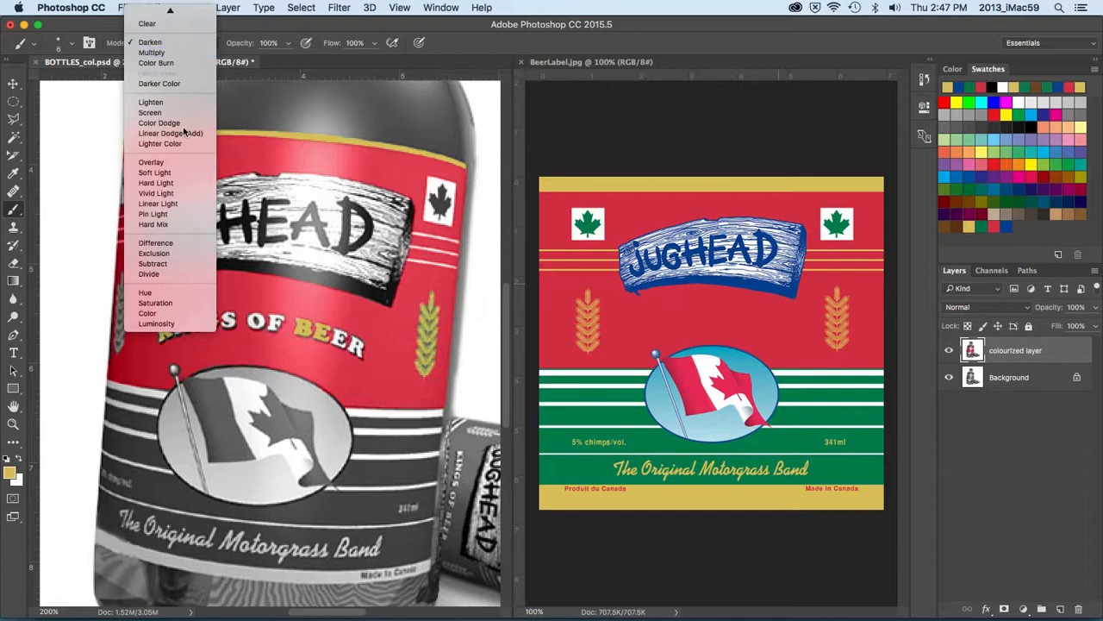
left_click(165, 313)
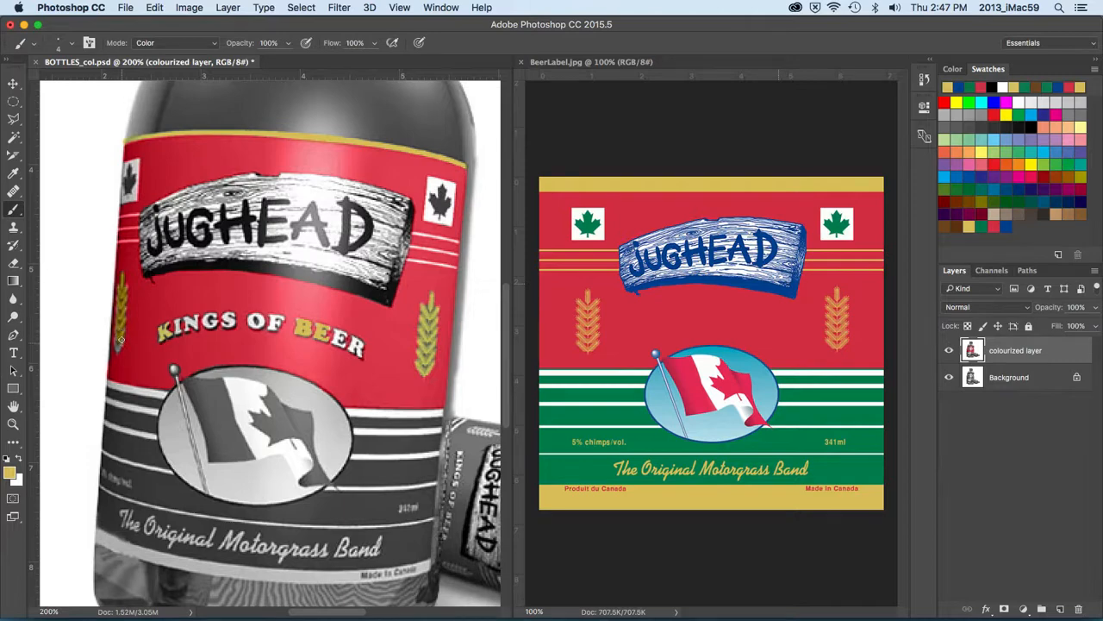
key("super+equal")
key("super+equal")
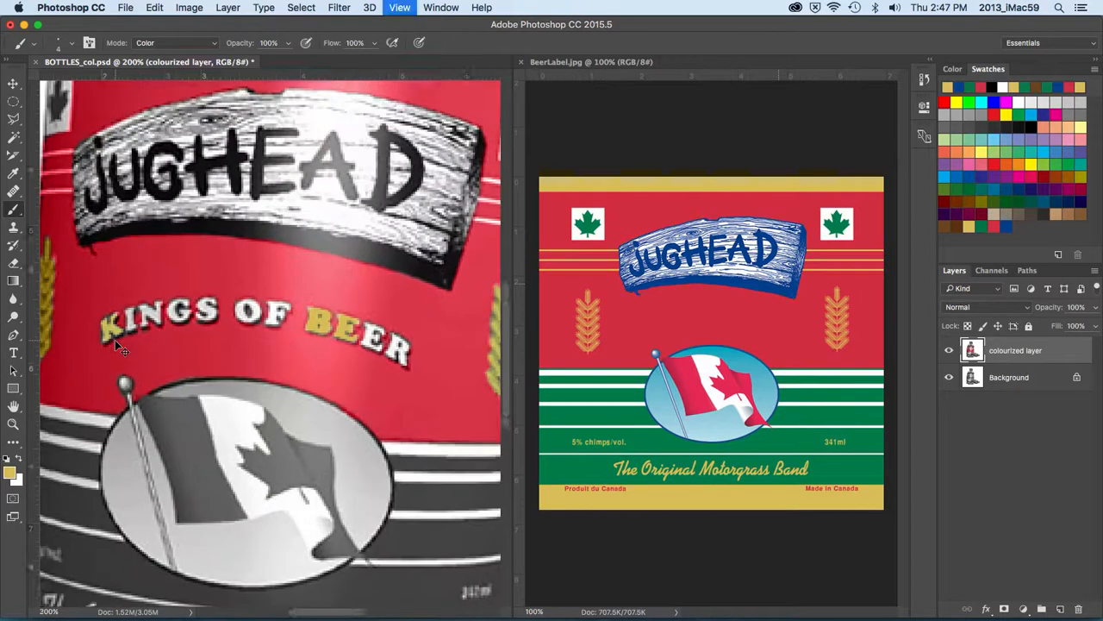
scroll(103, 319, "left", 5)
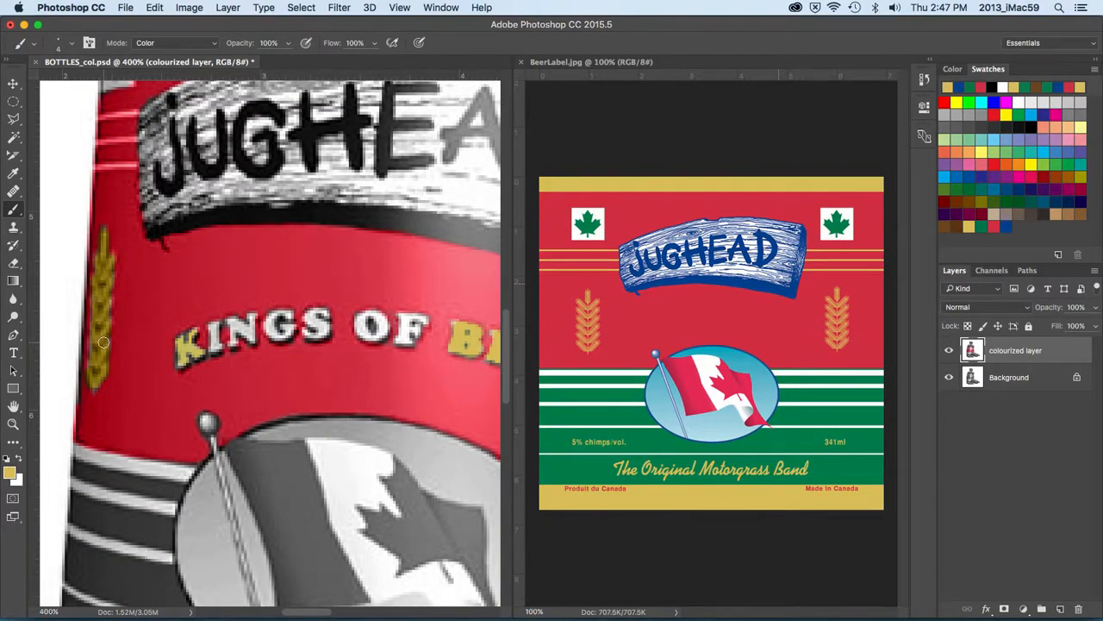
Paint the beginning of The Original Motorgrass Band lettering and the left part of the label's lower band gold in Darken mode.
key("super+minus")
key("super+minus")
key("super+minus")
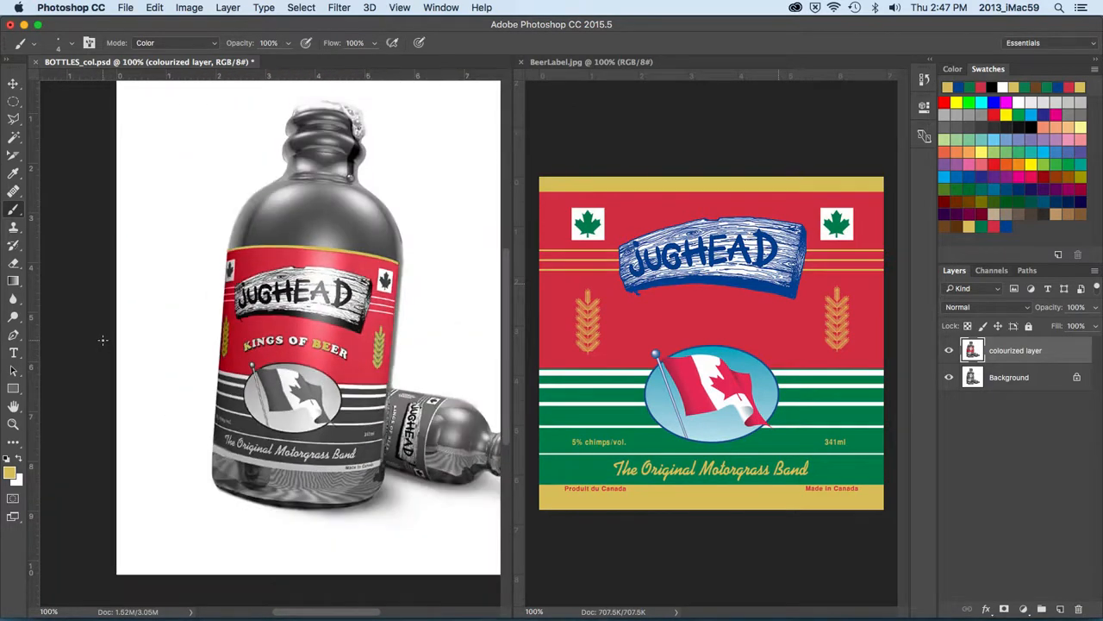
left_click(159, 43)
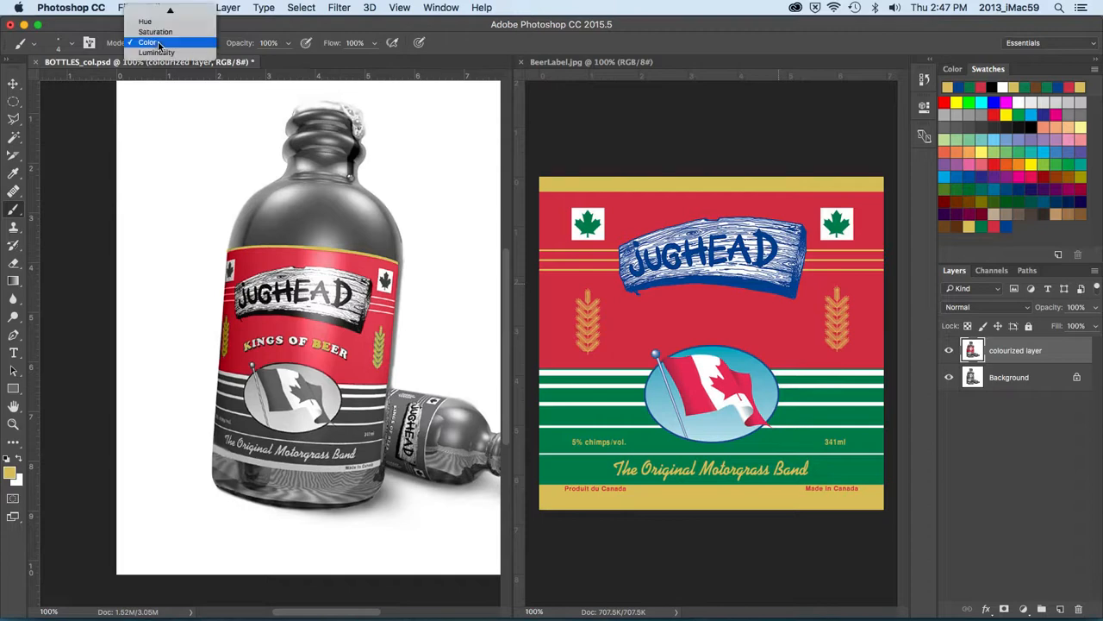
mouse_move(160, 8)
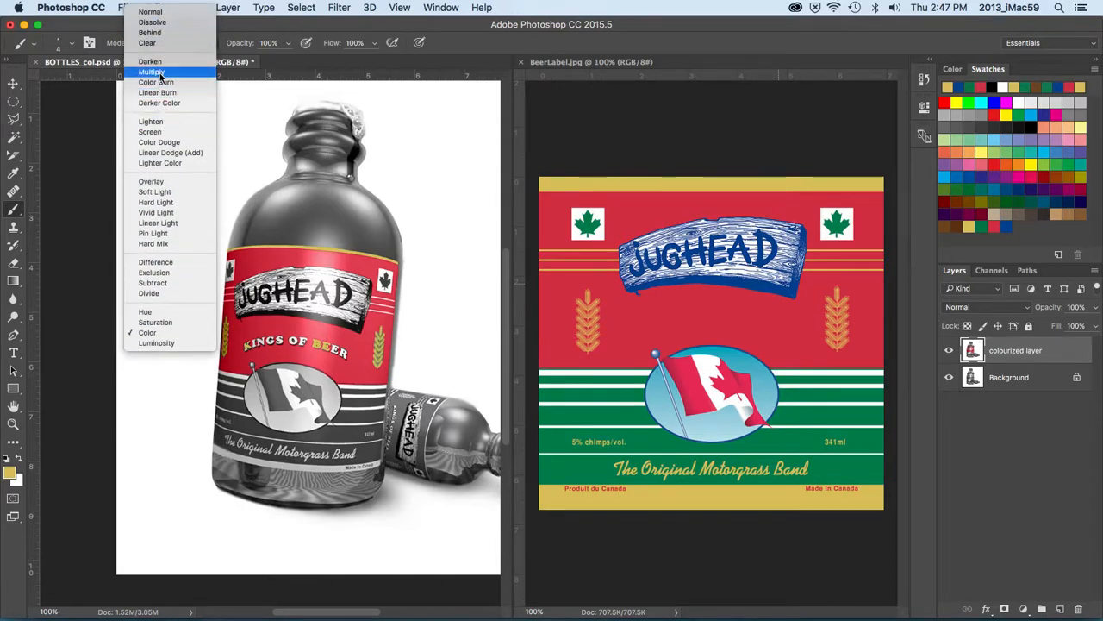
left_click(160, 62)
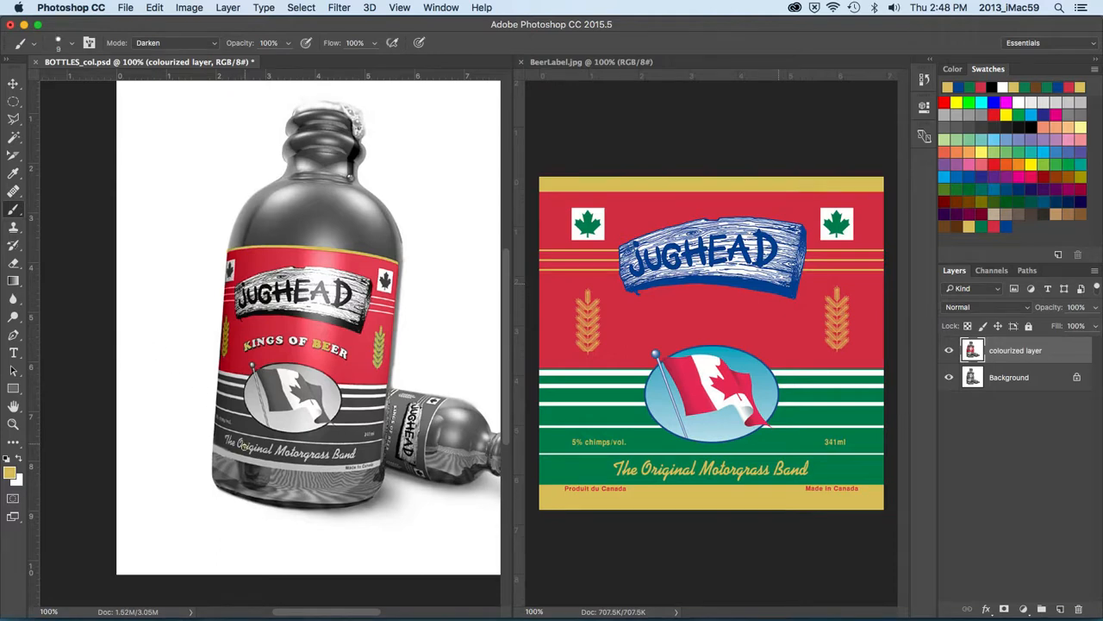
mouse_move(242, 439)
left_mouse_down()
mouse_move(263, 450)
mouse_move(249, 453)
left_mouse_up()
left_click_drag(261, 461, 220, 451)
left_click(266, 456)
Choose the blue swatch as foreground color and enlarge the brush to 30 pixels for the JUGHEAD sign.
left_click(1007, 227)
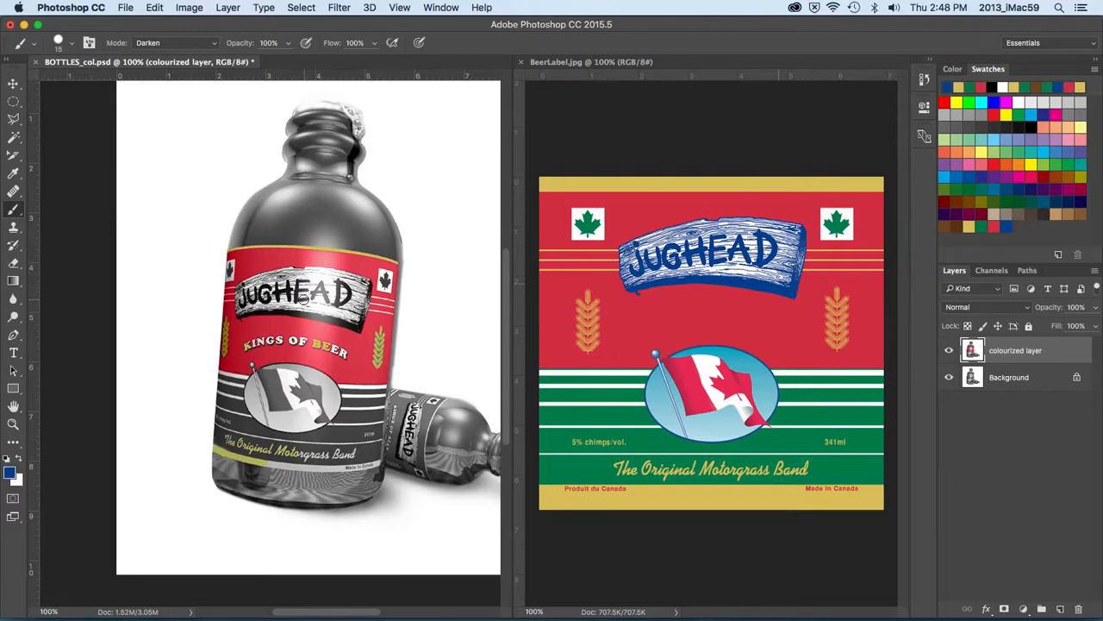
key("bracketright")
key("super+plus")
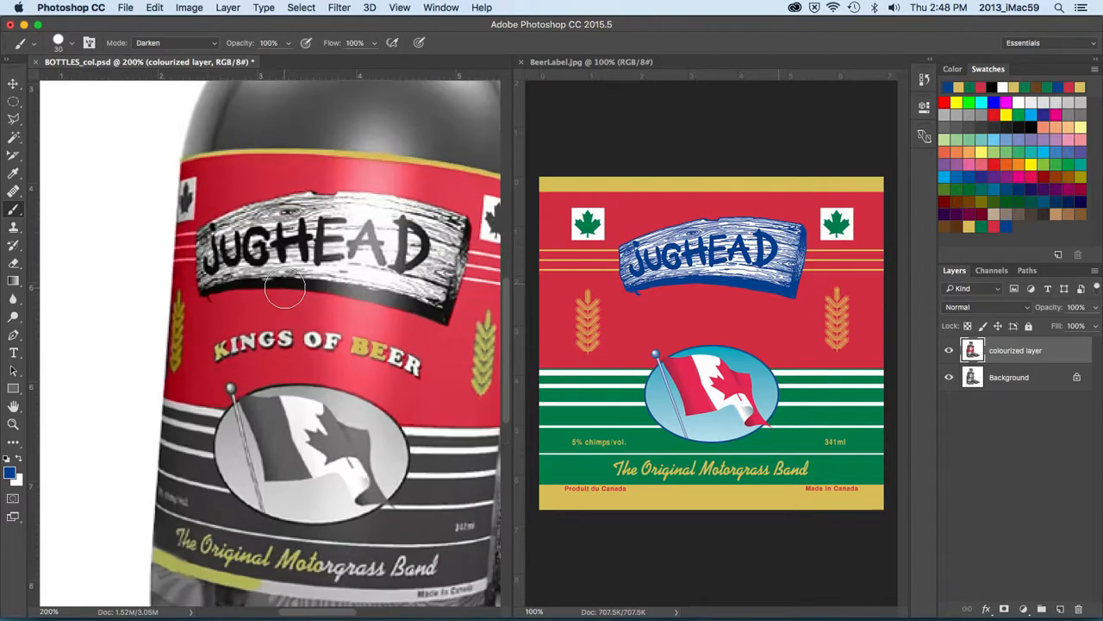
left_click_drag(285, 288, 208, 333)
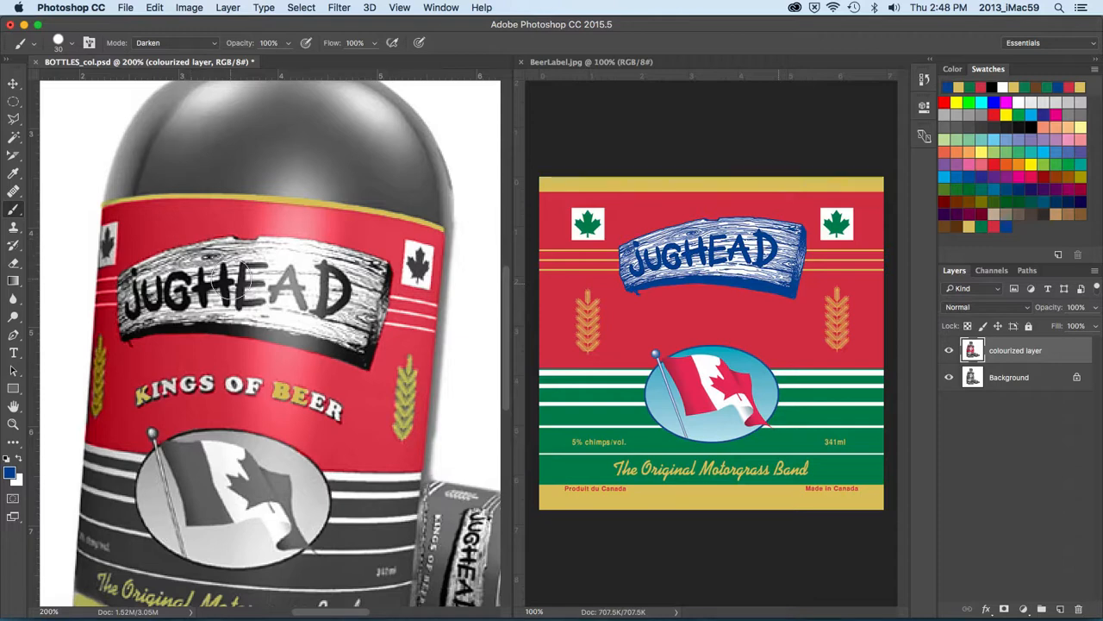
Try painting the JUGHEAD lettering and the sign's dark lower edge blue in Lighten mode, and undo the painting.
left_click(189, 44)
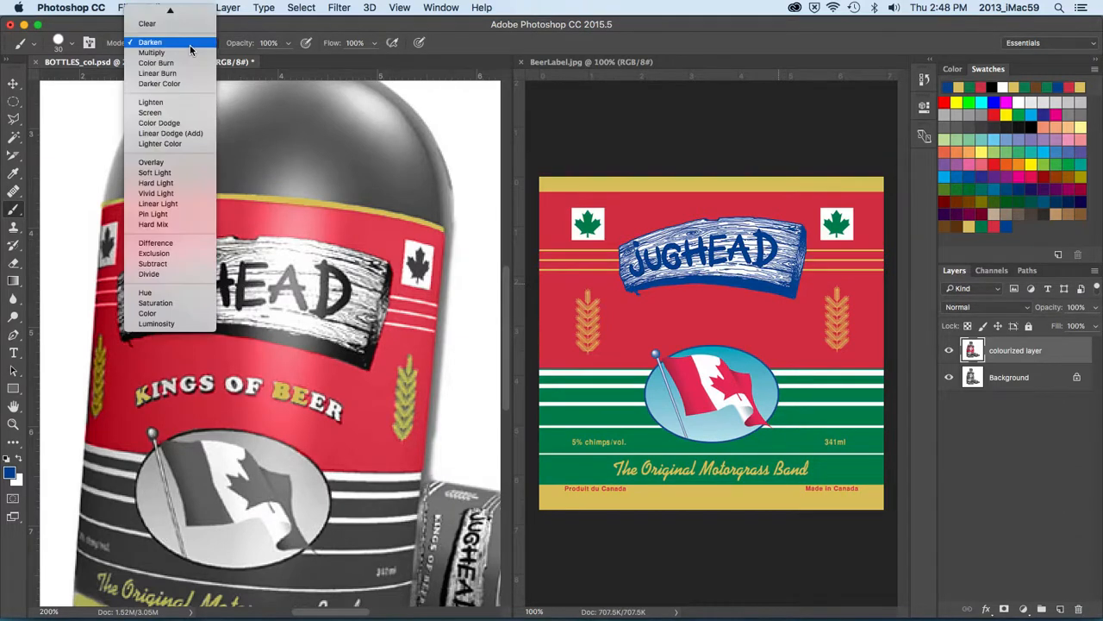
left_click(180, 101)
mouse_move(202, 250)
left_mouse_down()
mouse_move(220, 276)
mouse_move(259, 293)
mouse_move(147, 302)
mouse_move(159, 307)
left_mouse_up()
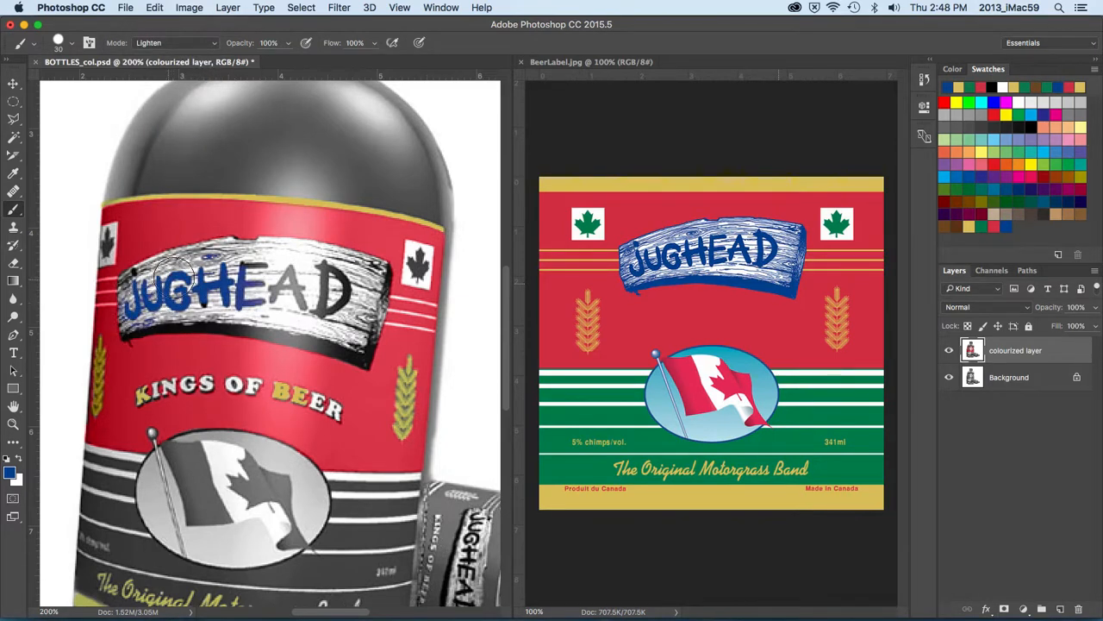
mouse_move(257, 277)
left_mouse_down()
mouse_move(281, 292)
mouse_move(322, 287)
mouse_move(353, 297)
left_mouse_up()
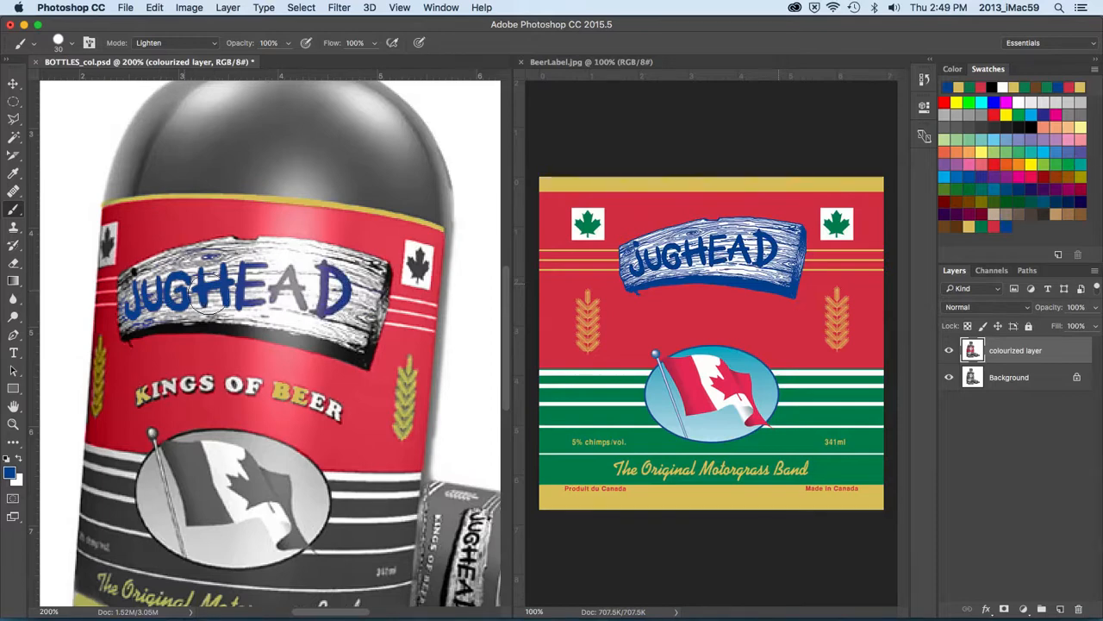
mouse_move(264, 319)
left_mouse_down()
mouse_move(180, 312)
mouse_move(131, 329)
mouse_move(186, 340)
left_mouse_up()
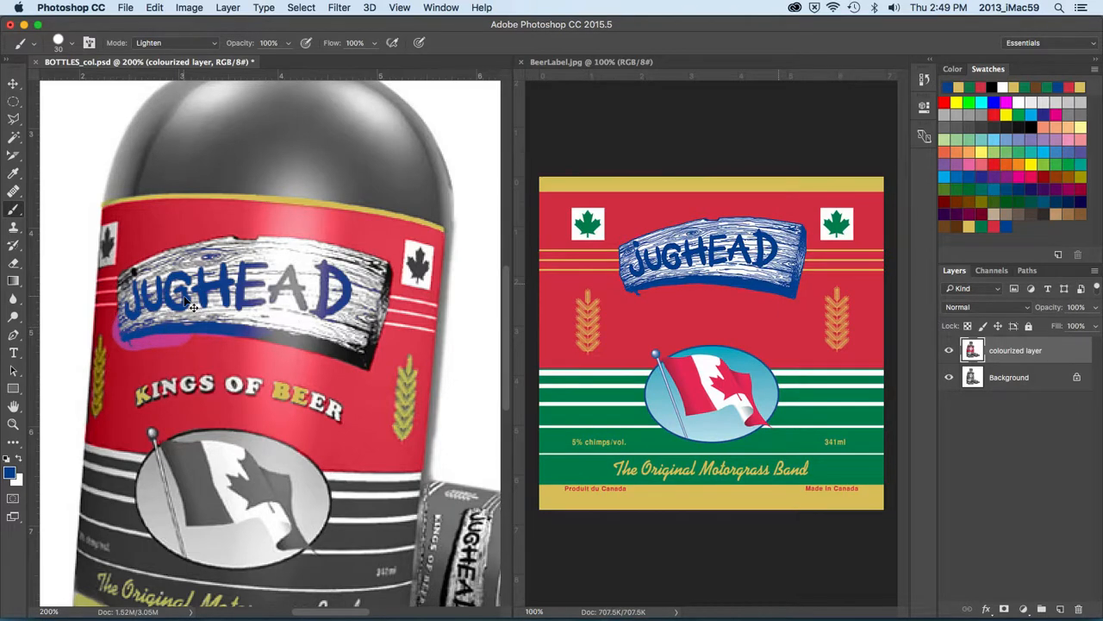
key("super+z")
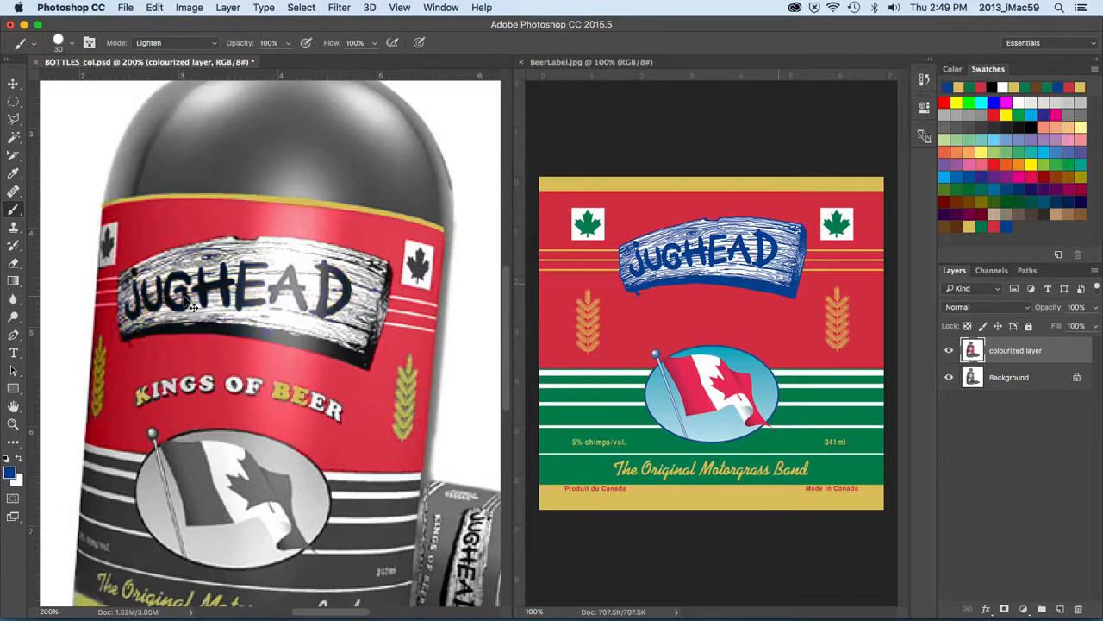
Try painting the whole JUGHEAD sign blue with the Brush in Screen mode, going over the lettering repeatedly, and undo the strokes.
left_click(153, 44)
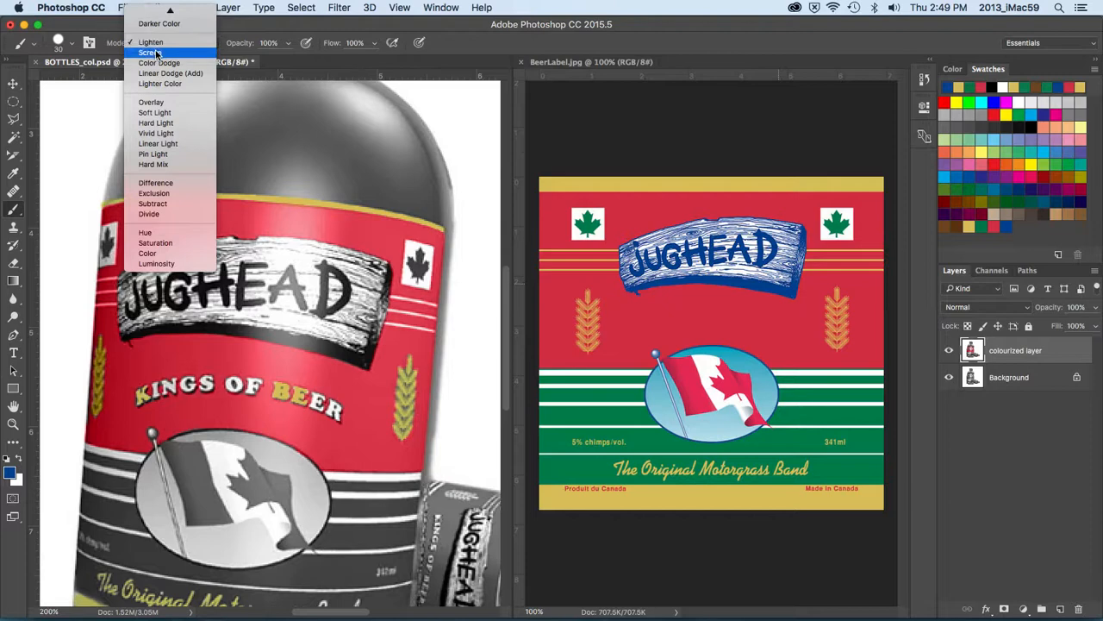
left_click(155, 52)
mouse_move(183, 280)
left_mouse_down()
mouse_move(145, 299)
mouse_move(176, 301)
mouse_move(168, 308)
mouse_move(172, 292)
mouse_move(198, 286)
mouse_move(164, 264)
mouse_move(179, 263)
mouse_move(140, 282)
mouse_move(142, 317)
mouse_move(242, 314)
mouse_move(226, 282)
mouse_move(276, 284)
mouse_move(246, 257)
mouse_move(207, 251)
mouse_move(220, 273)
mouse_move(191, 256)
mouse_move(164, 292)
mouse_move(177, 297)
mouse_move(135, 328)
mouse_move(264, 320)
mouse_move(328, 335)
mouse_move(319, 298)
mouse_move(329, 280)
mouse_move(286, 275)
mouse_move(267, 259)
mouse_move(340, 269)
mouse_move(366, 274)
mouse_move(366, 331)
left_mouse_up()
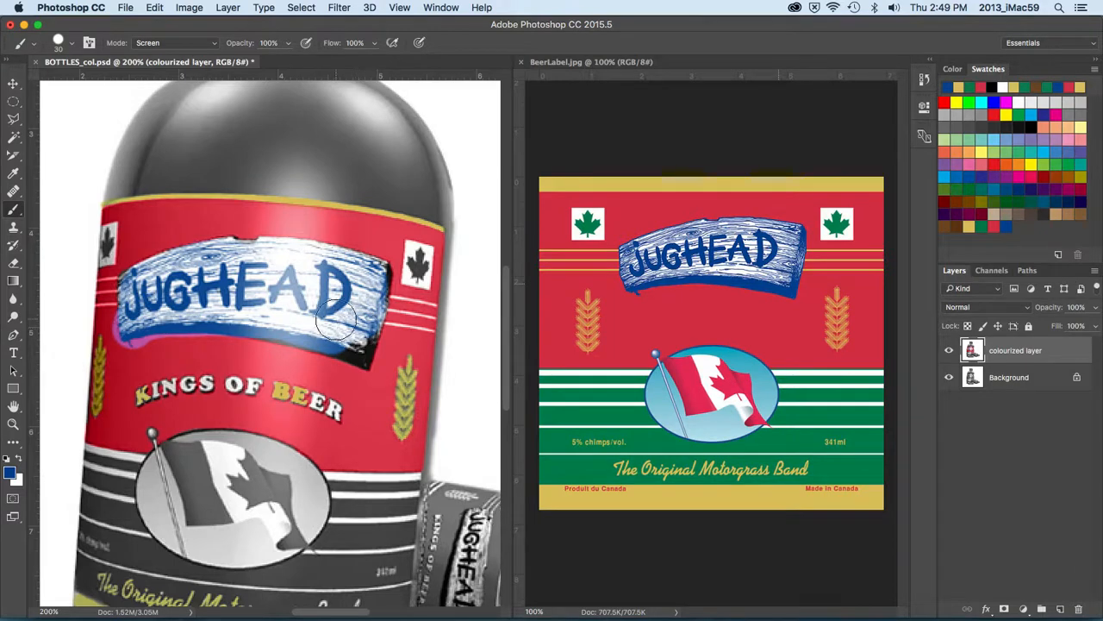
mouse_move(332, 284)
left_mouse_down()
mouse_move(300, 306)
mouse_move(258, 272)
mouse_move(245, 302)
mouse_move(207, 280)
mouse_move(207, 297)
mouse_move(203, 289)
mouse_move(130, 303)
left_mouse_up()
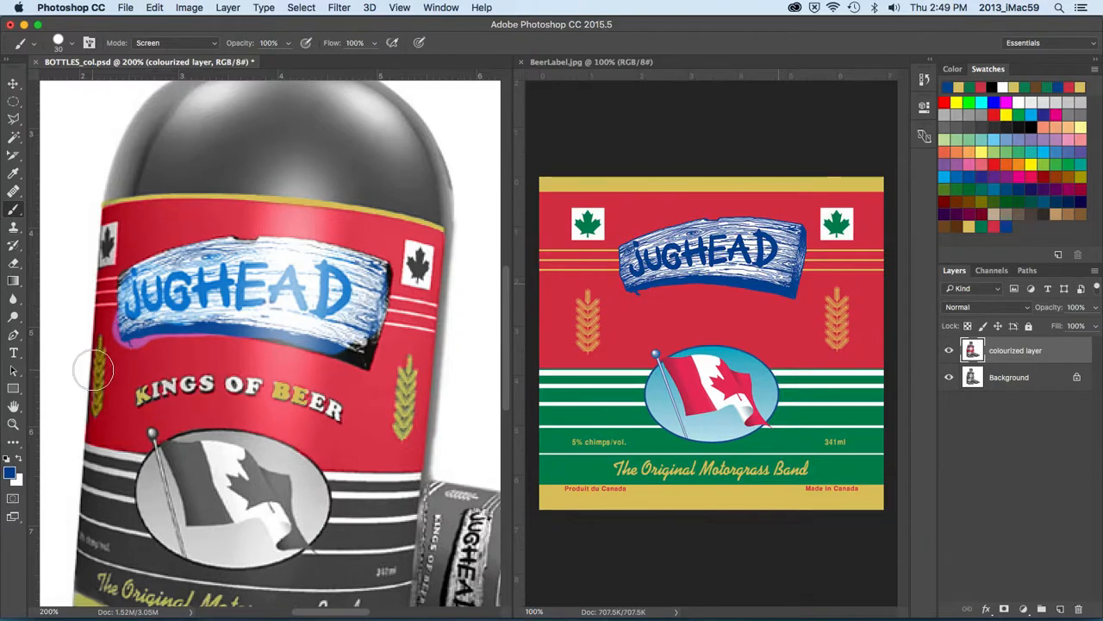
key("super+z")
key("alt+super+z")
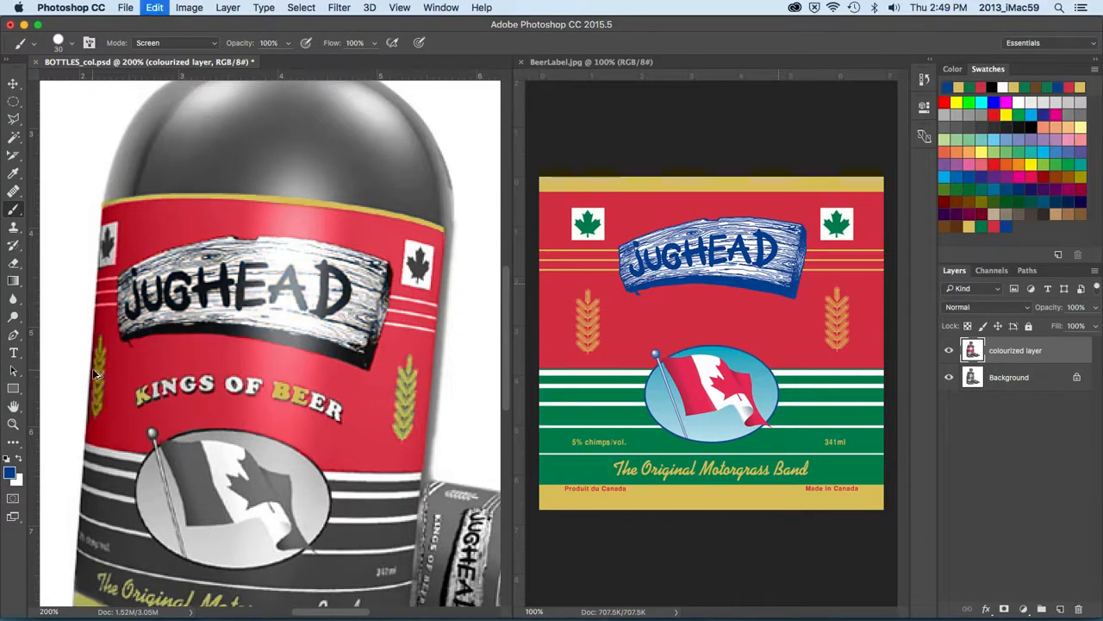
Try painting the first letters of the JUGHEAD sign blue in Hard Light mode, and undo the stroke.
left_click(186, 43)
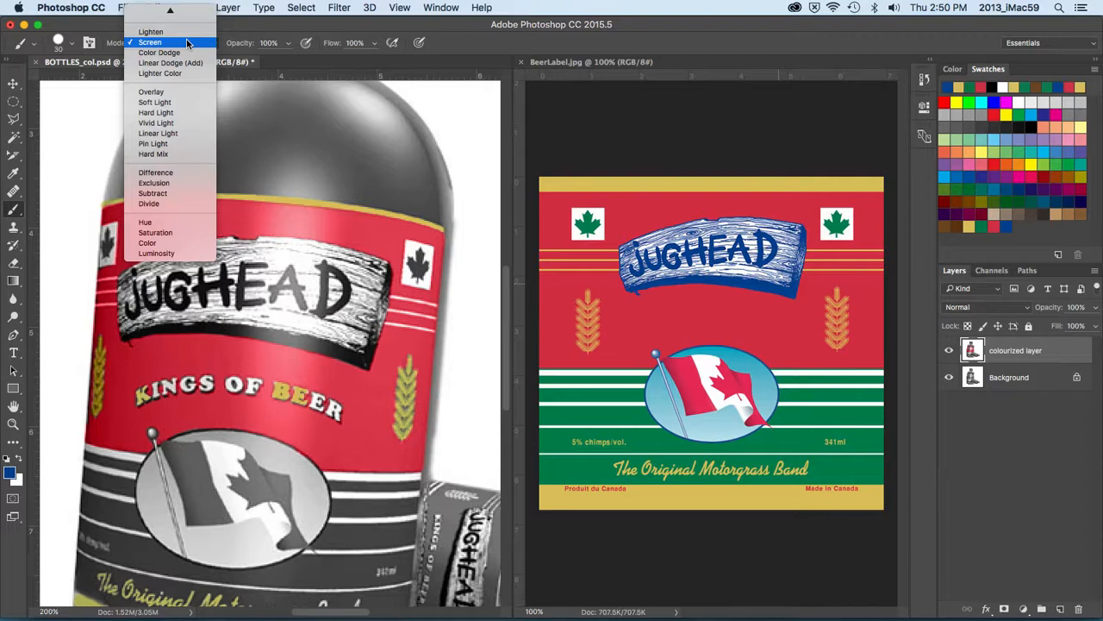
mouse_move(160, 14)
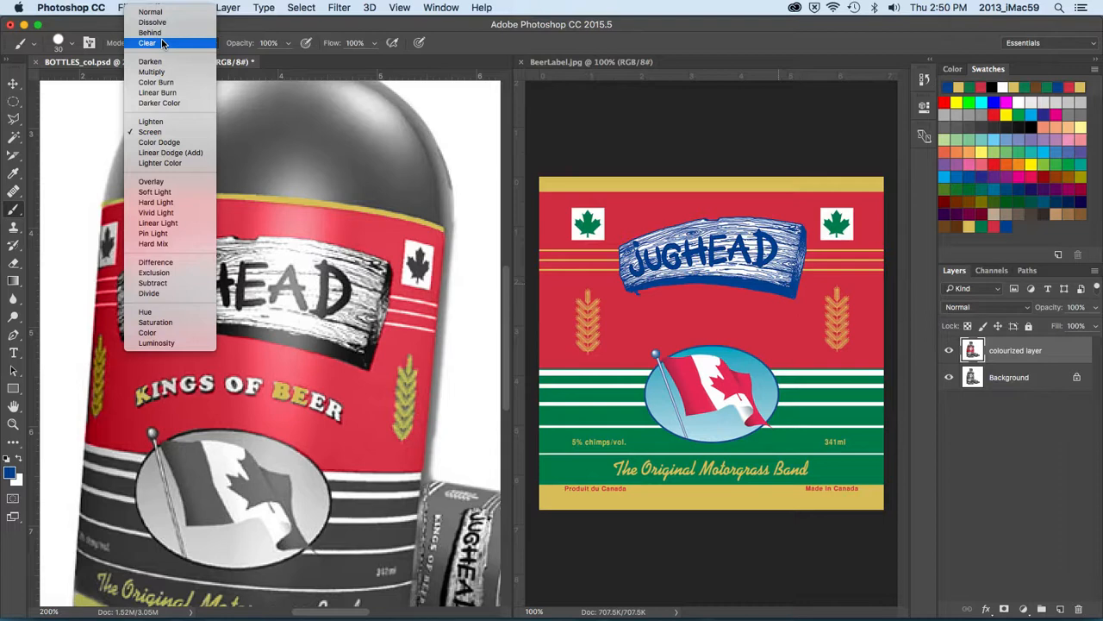
left_click(162, 204)
mouse_move(182, 259)
left_mouse_down()
mouse_move(218, 296)
mouse_move(160, 297)
left_mouse_up()
key("super+z")
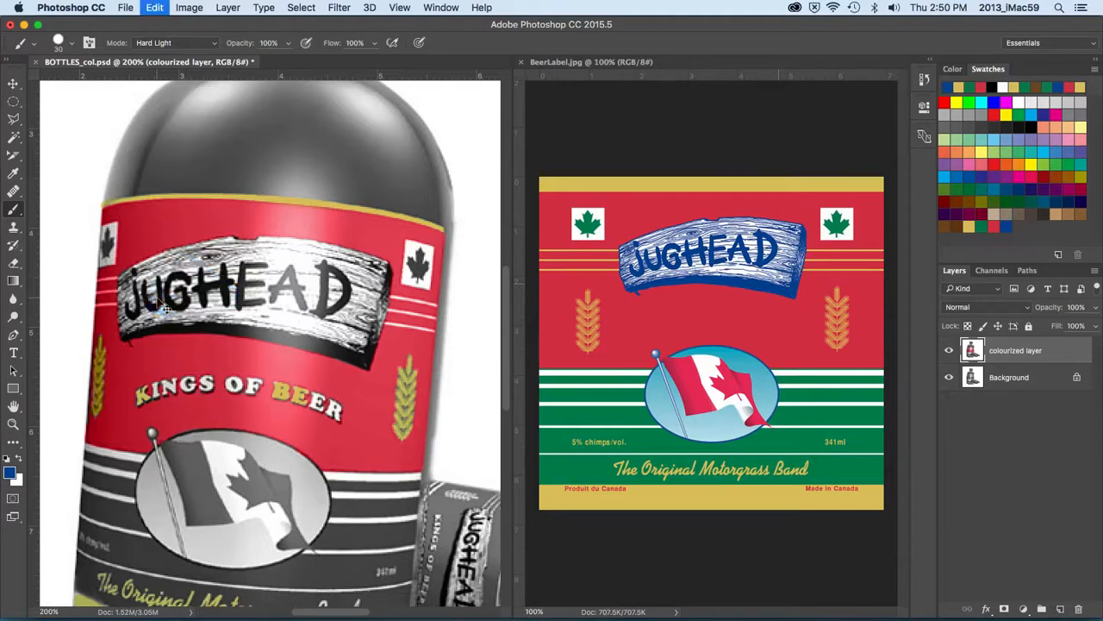
Try painting the first letters of the JUGHEAD sign blue in Color Dodge mode, and undo the stroke.
left_click(170, 44)
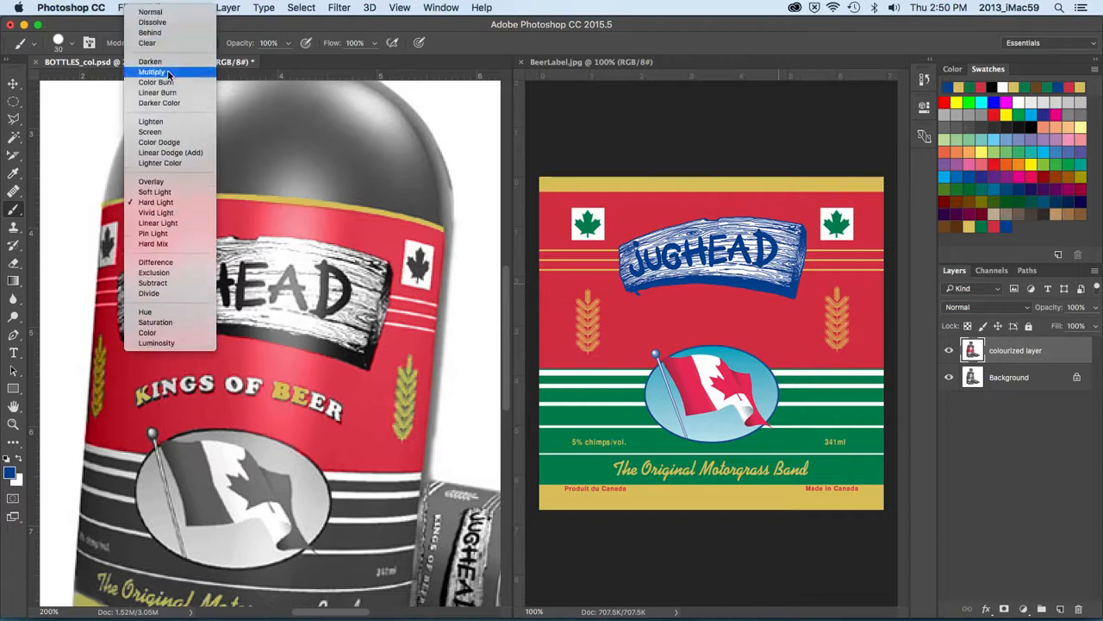
left_click(163, 143)
mouse_move(204, 256)
left_mouse_down()
mouse_move(207, 280)
mouse_move(225, 293)
mouse_move(159, 275)
mouse_move(181, 293)
left_mouse_up()
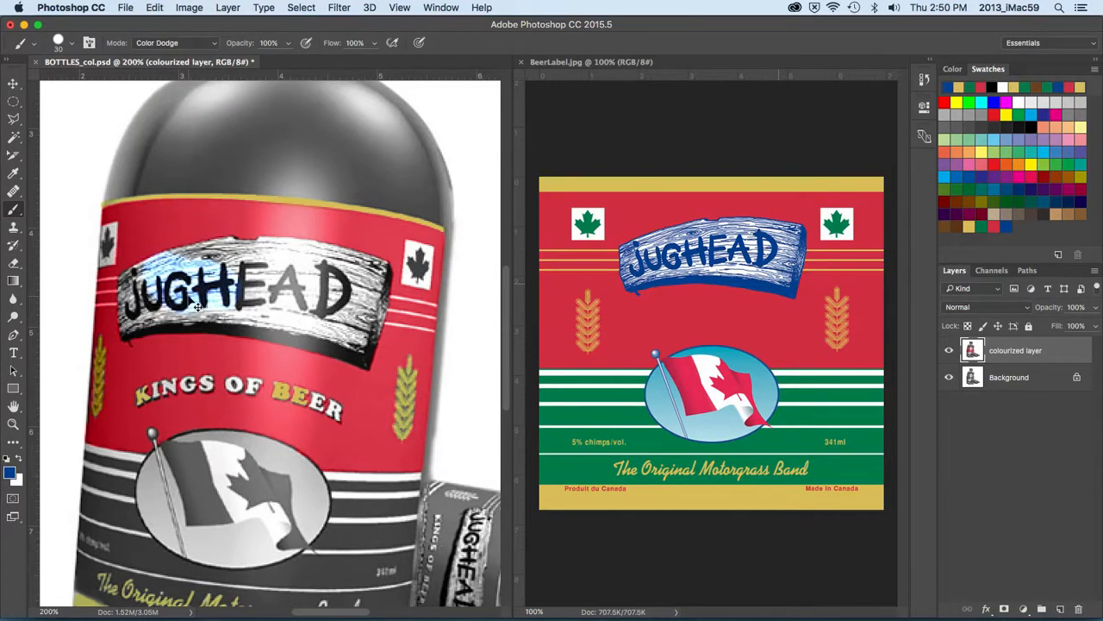
key("ctrl+z")
Try painting the J end of the JUGHEAD sign blue in Screen mode with a 15-pixel brush, and undo the painting.
left_click(159, 40)
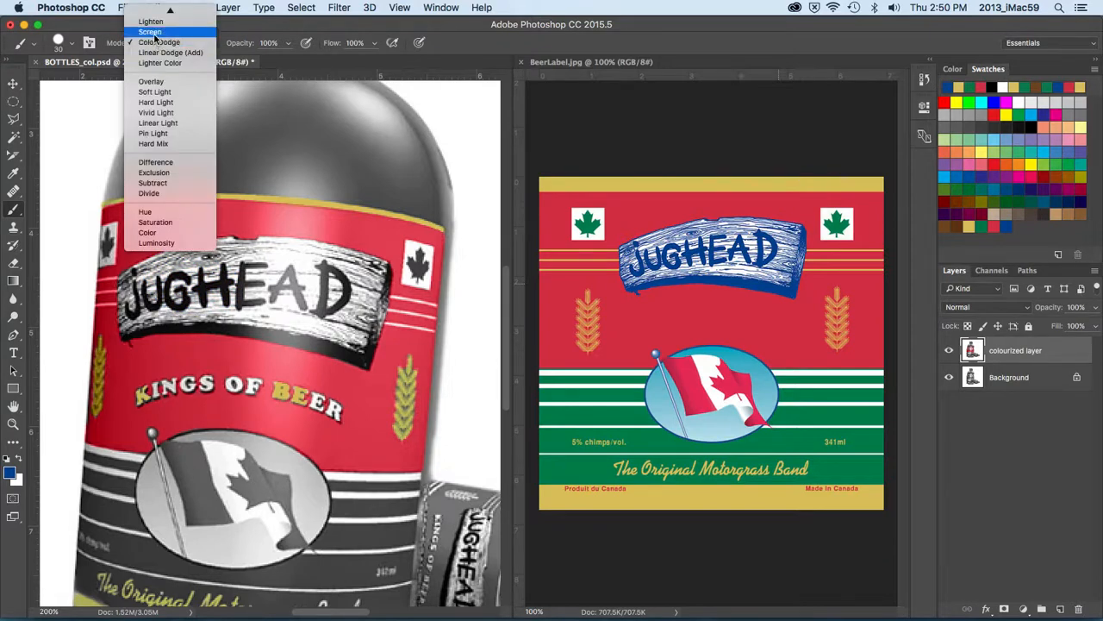
left_click(155, 34)
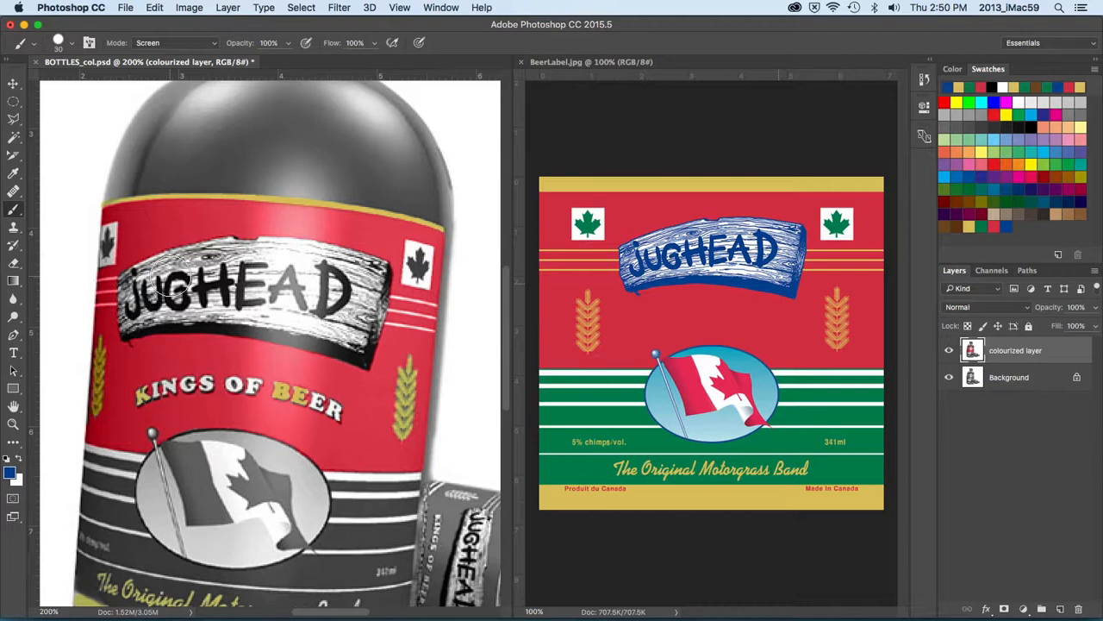
key("bracketleft")
key("bracketleft")
key("bracketleft")
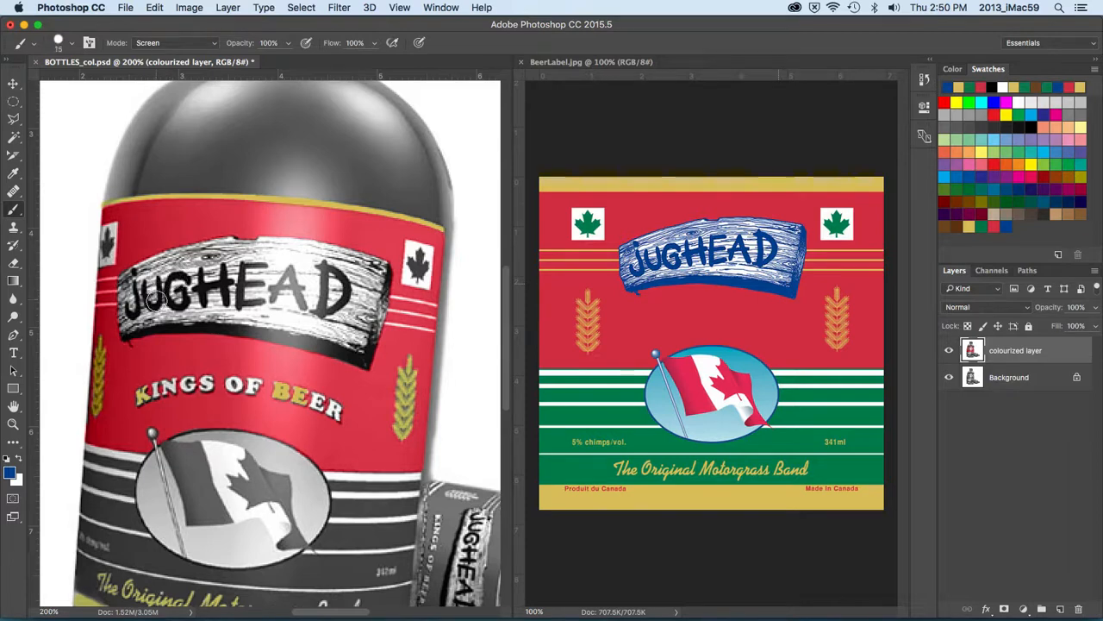
mouse_move(152, 323)
left_mouse_down()
mouse_move(130, 333)
mouse_move(130, 295)
left_mouse_up()
left_click_drag(128, 283, 185, 259)
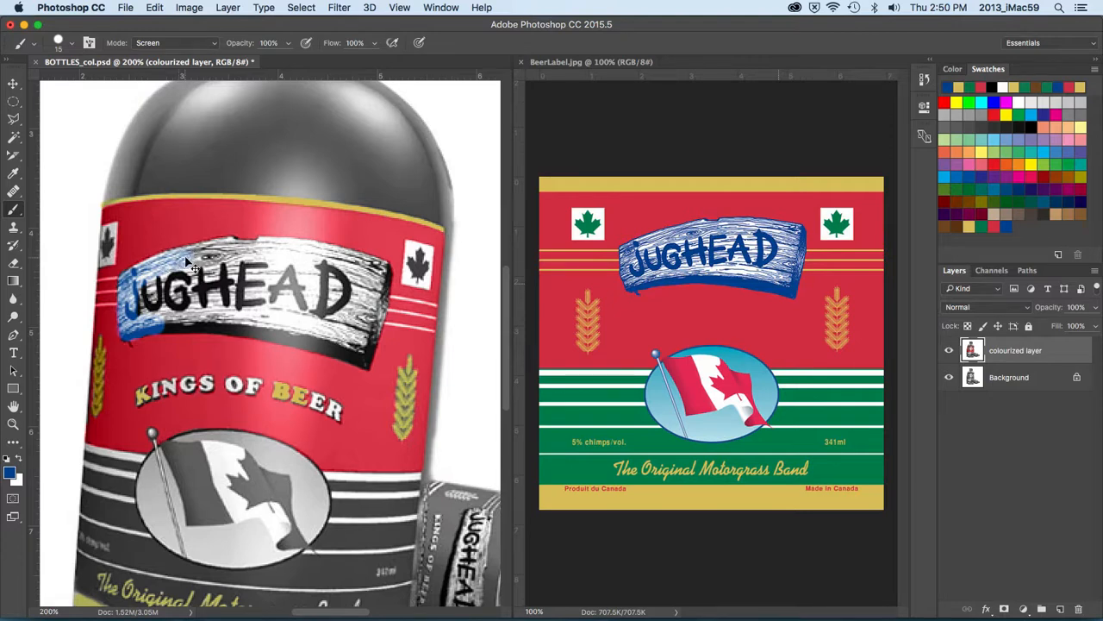
key("super+z")
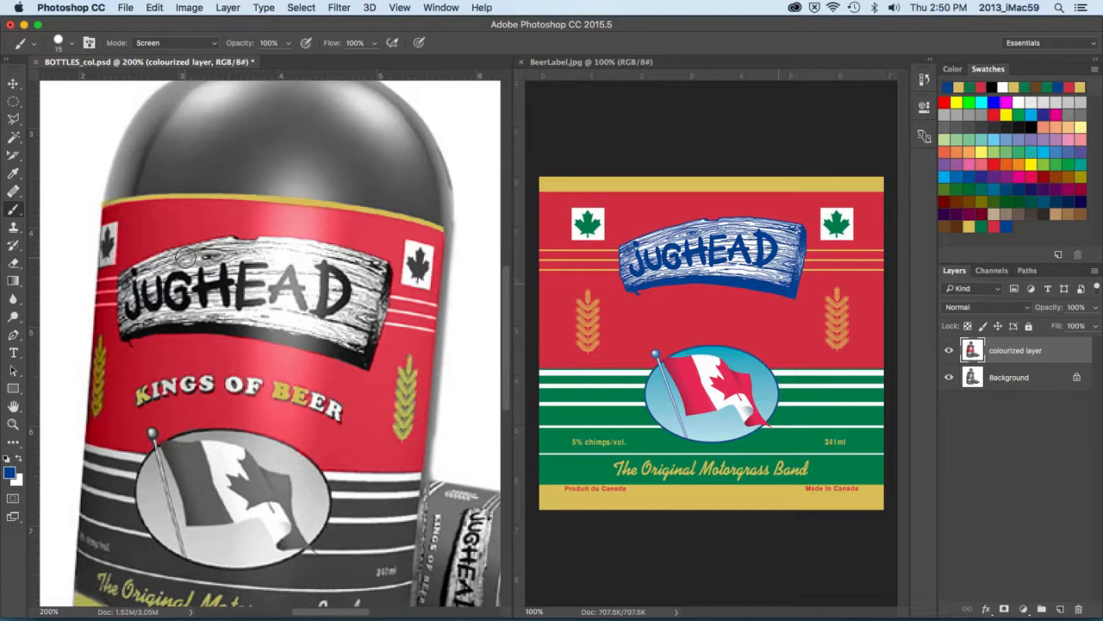
Select the JUGH half of the sign on the bottle with the Polygonal Lasso, following its rough outline.
left_click(14, 124)
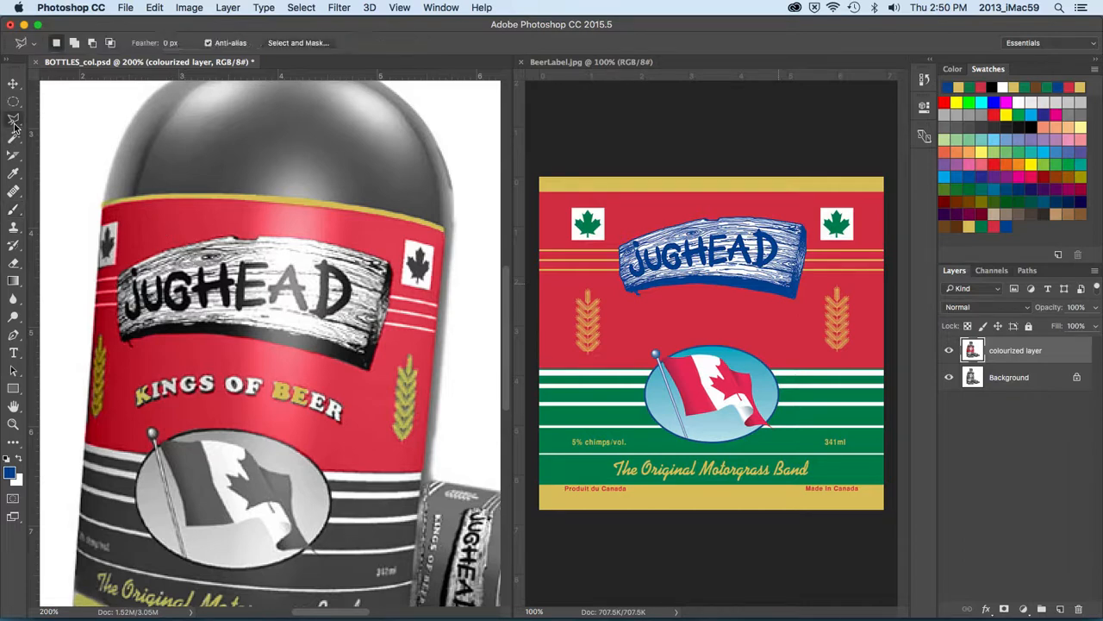
left_click(124, 343)
left_click(119, 335)
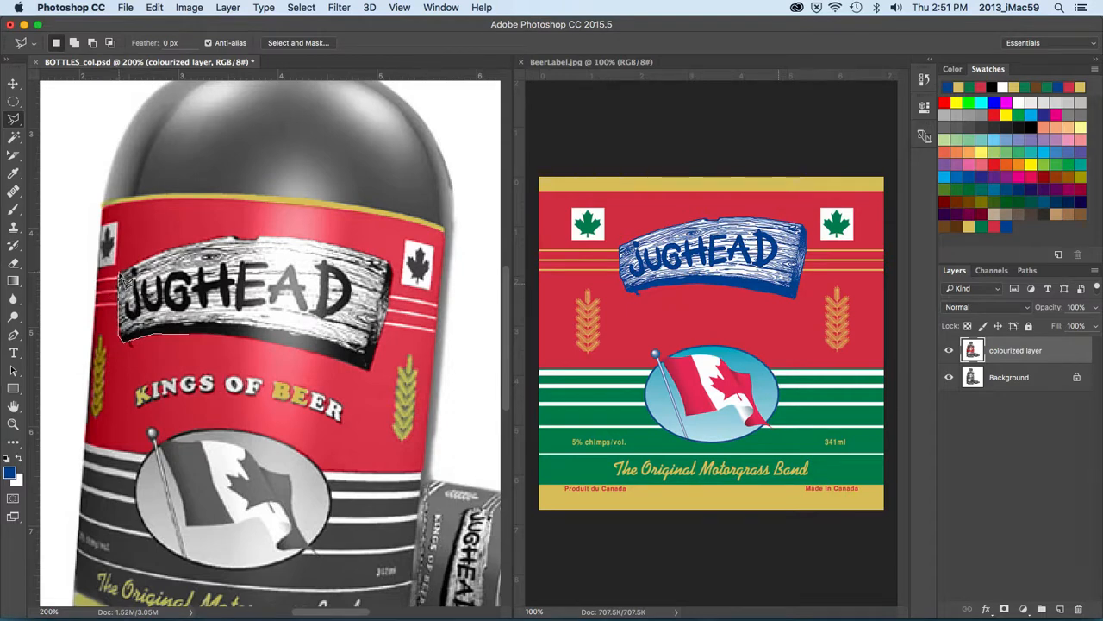
left_click(122, 259)
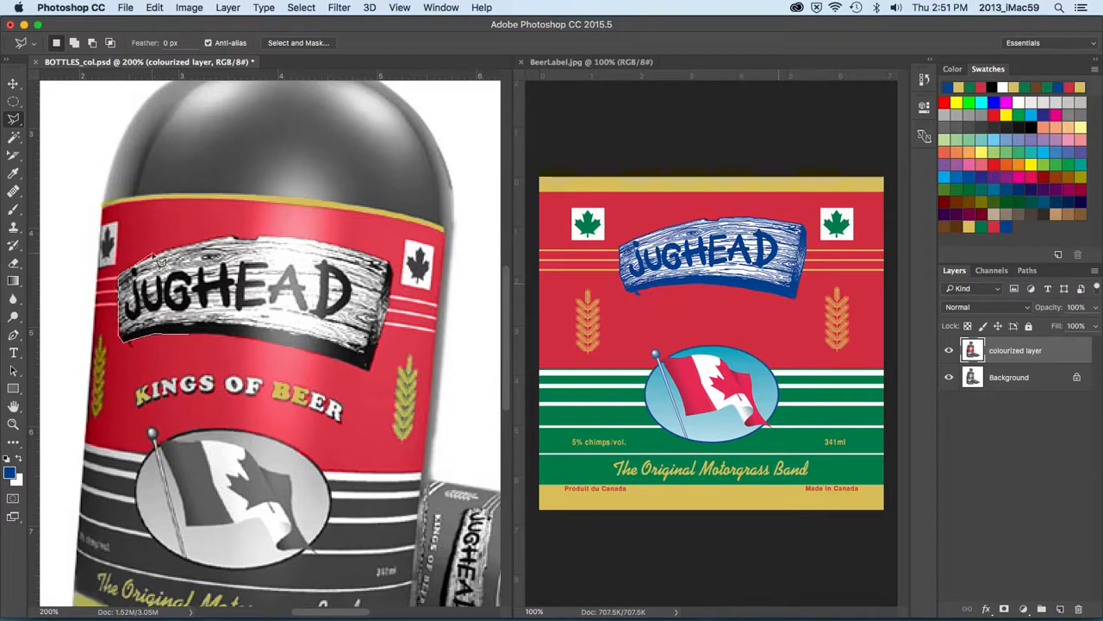
left_click(234, 236)
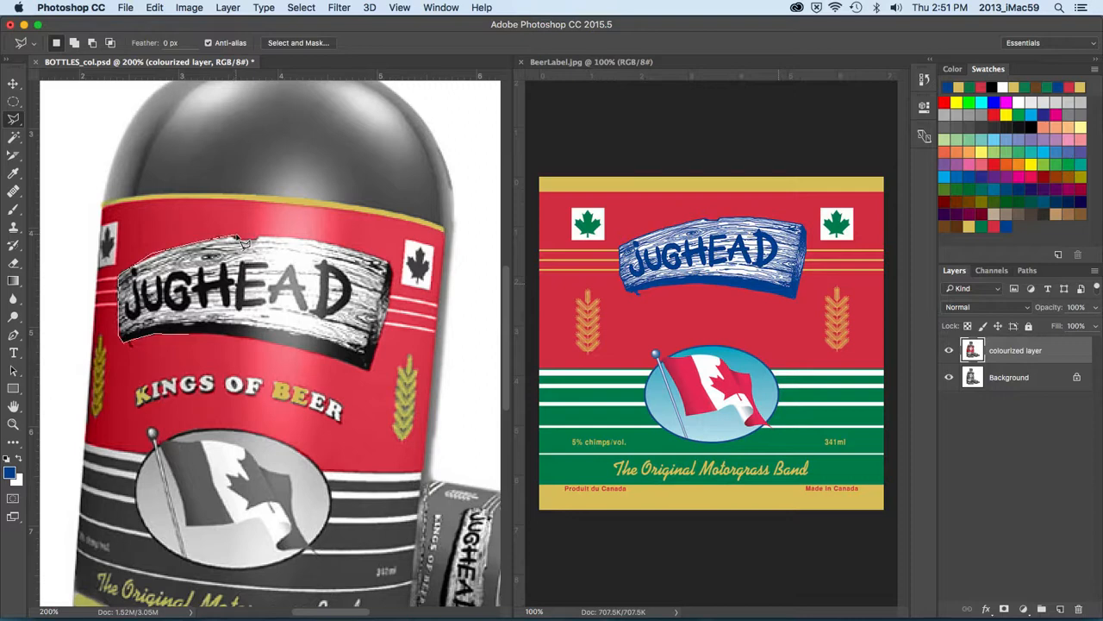
left_click(196, 342)
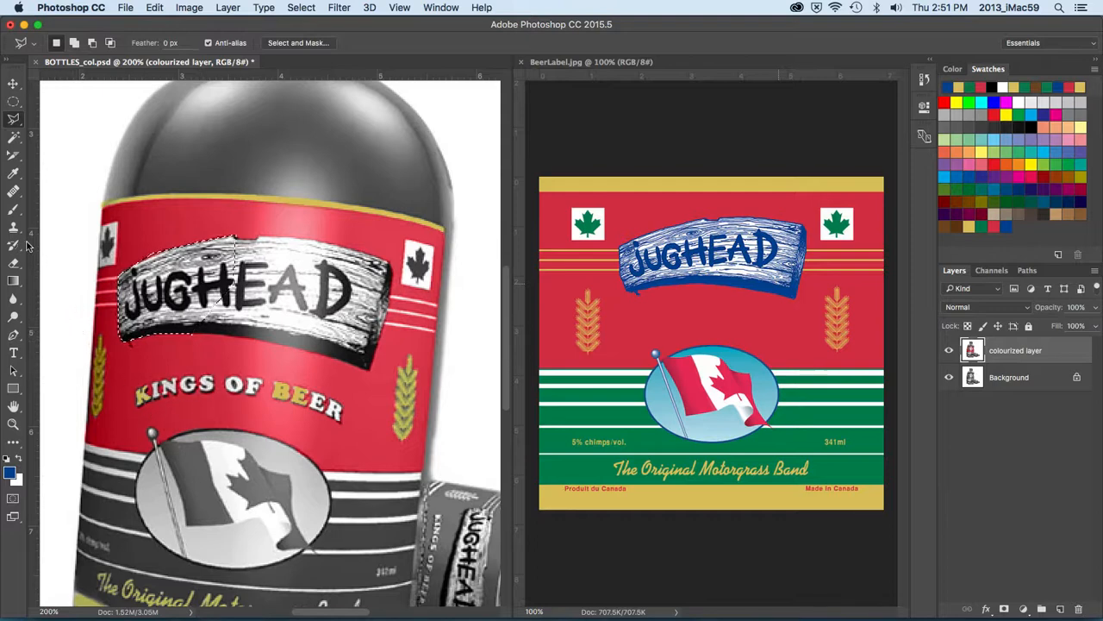
Fill the selected half of the sign with the blue foreground color in Screen mode at 100% opacity.
left_click(12, 212)
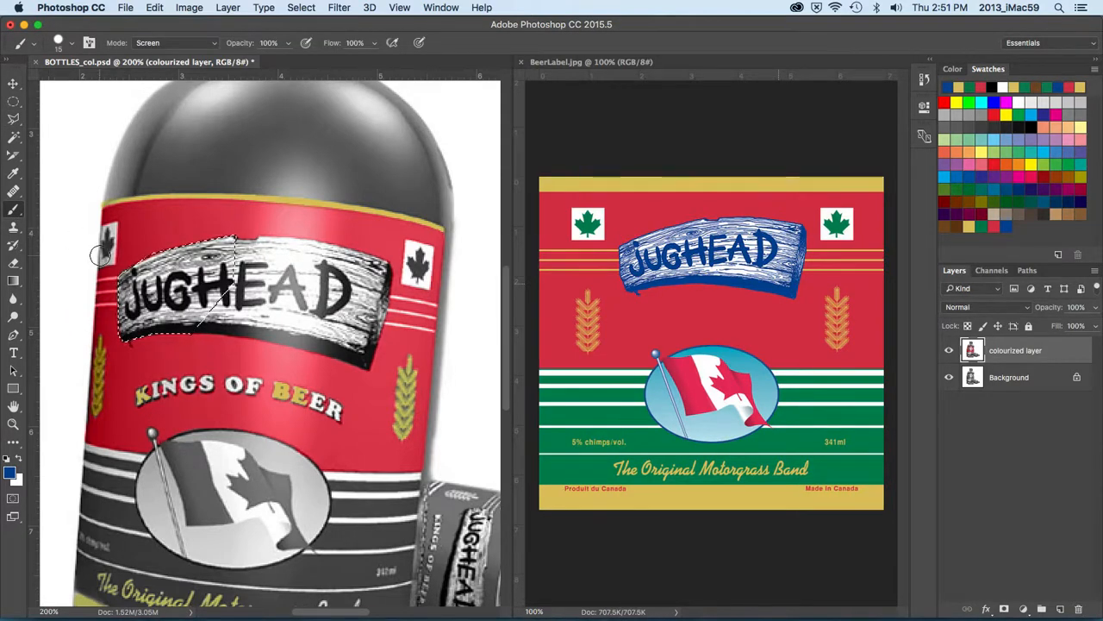
key("bracketright")
key("bracketright")
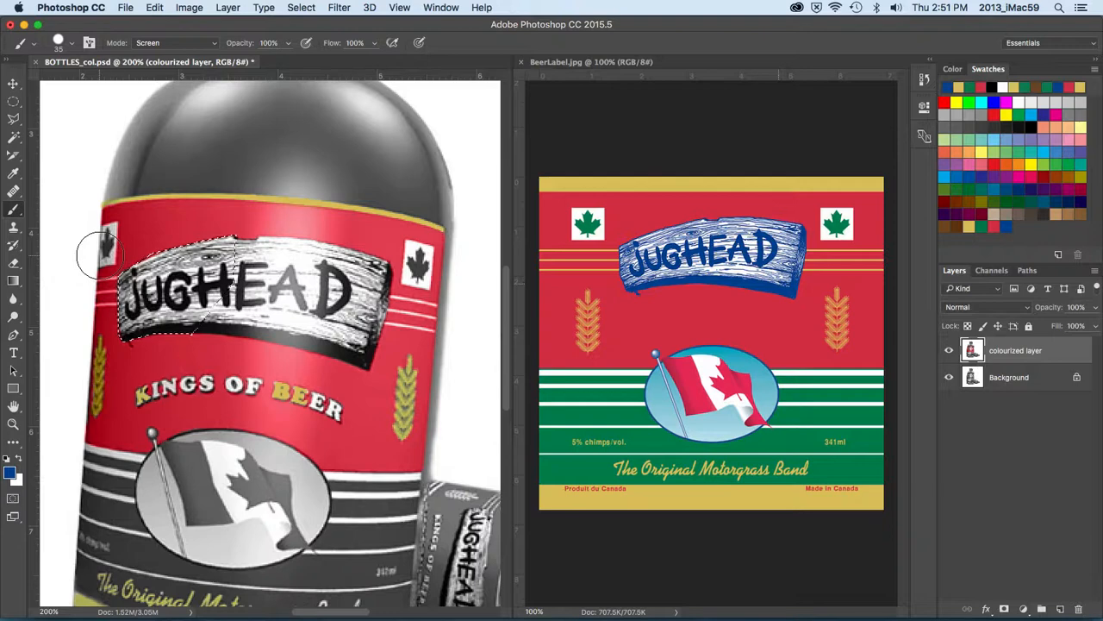
left_click(154, 8)
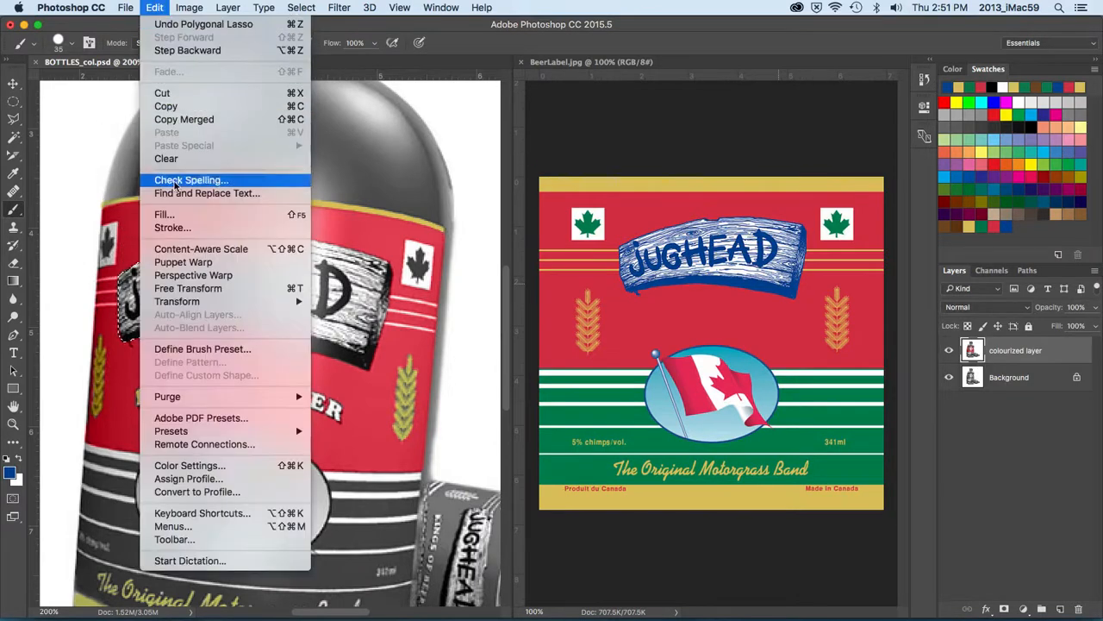
left_click(163, 214)
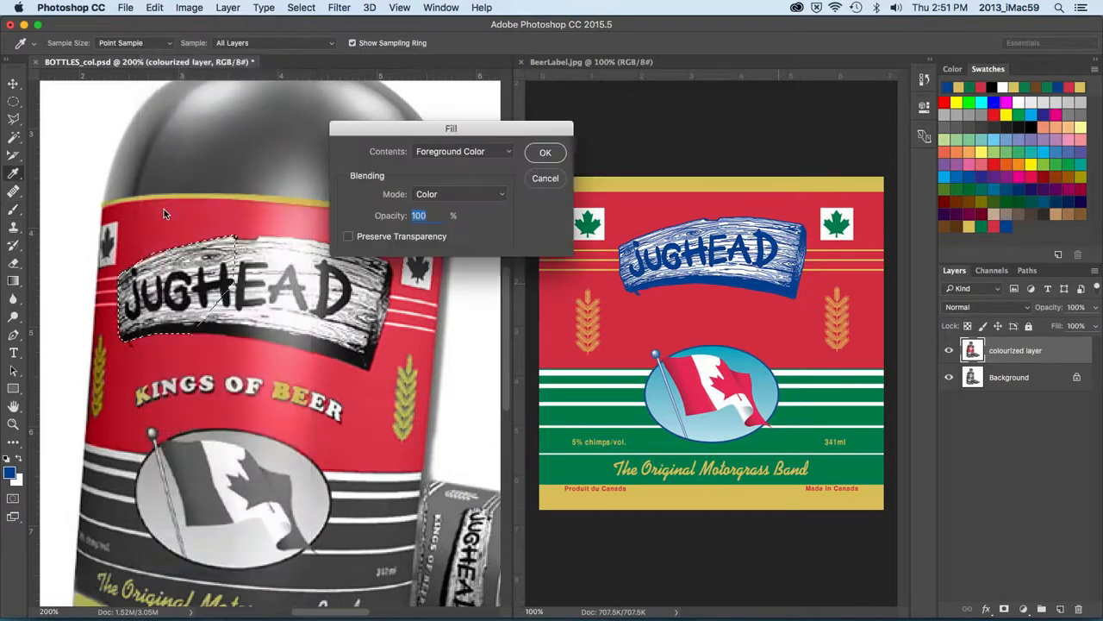
left_click(455, 197)
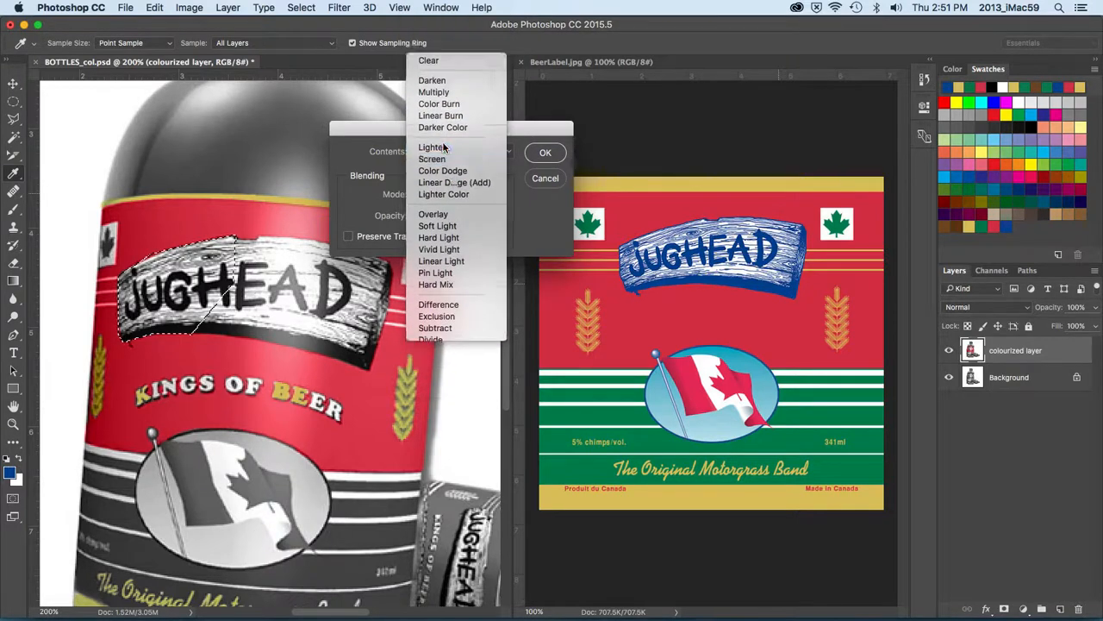
left_click(443, 159)
left_click(545, 153)
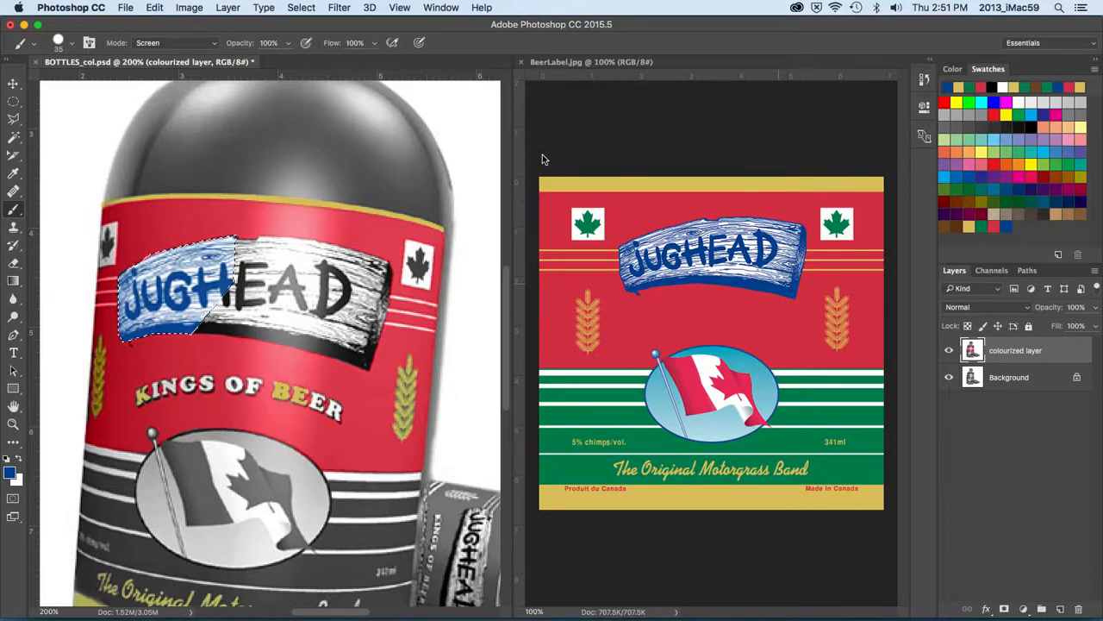
Undo and restore the blue Screen fill to compare the sign before and after.
key("super+z")
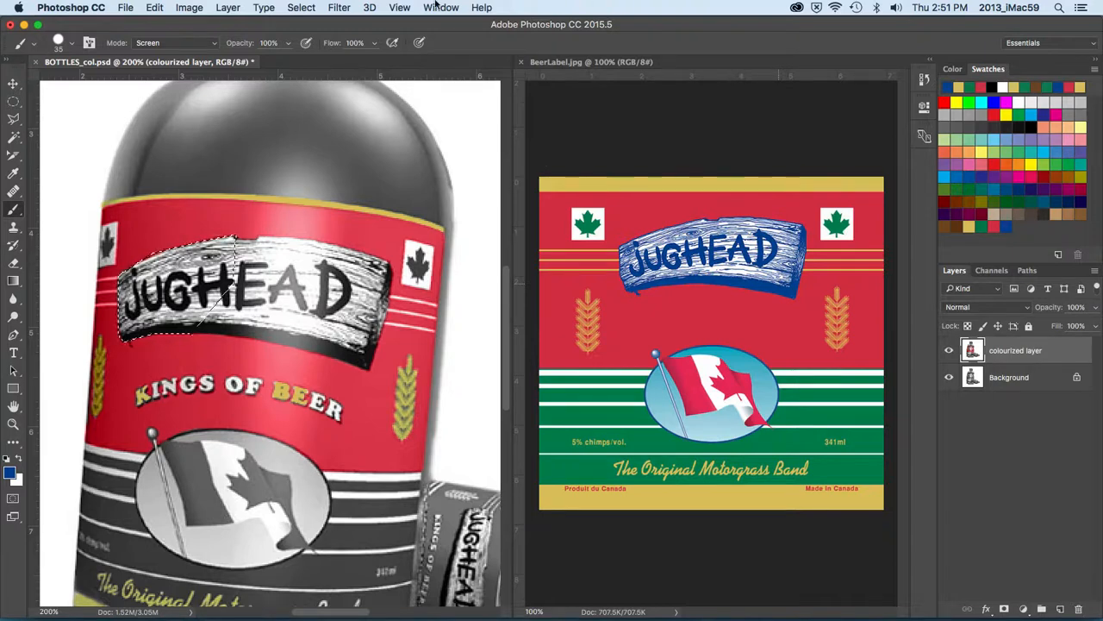
left_click(154, 7)
left_click(158, 27)
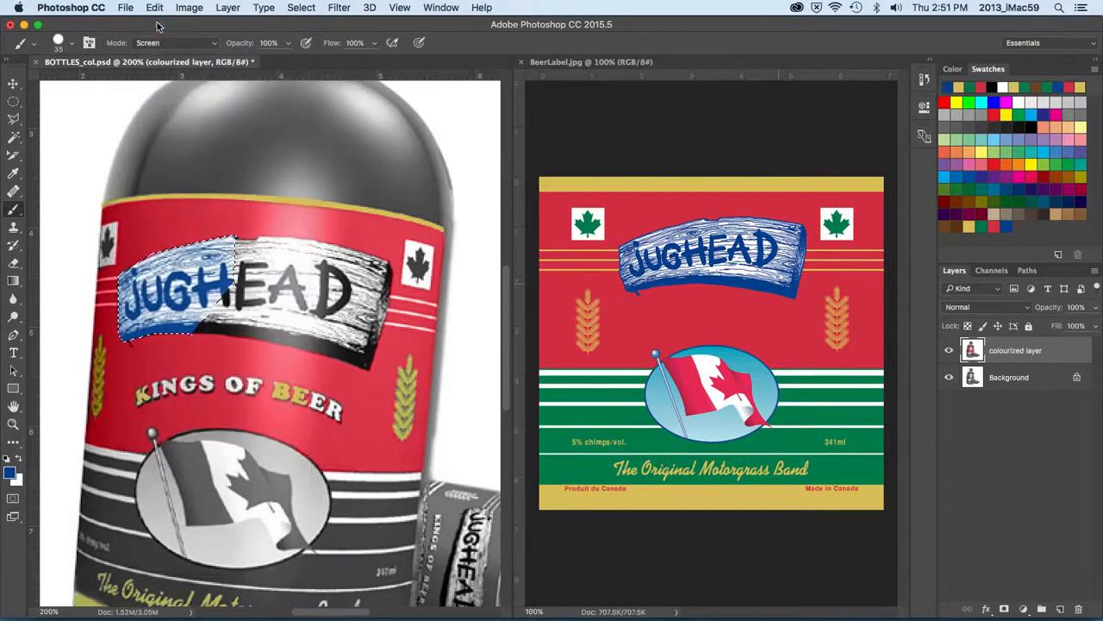
Clear the selection around the sign and save the document.
key("super+d")
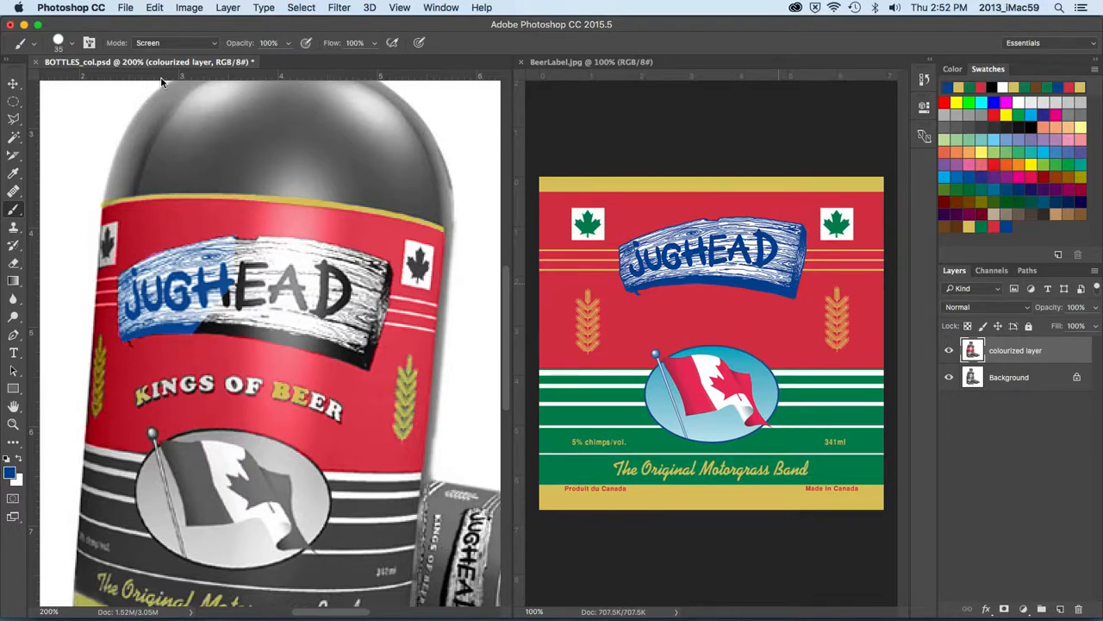
key("super+minus")
key("super+s")
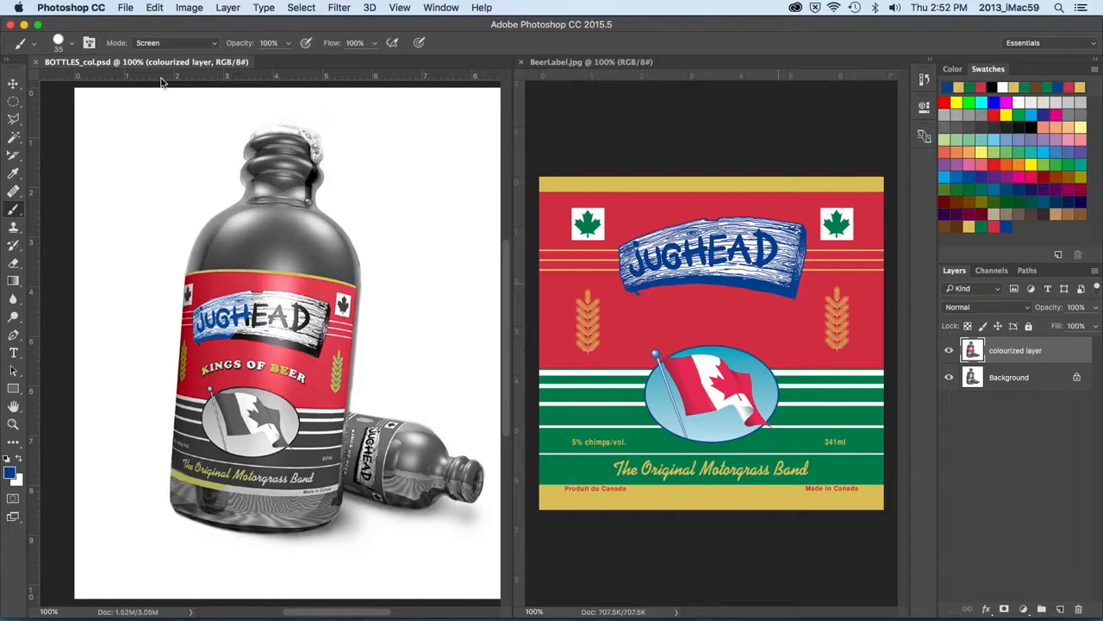
Choose the green swatch as foreground color and set the Brush to Color mode at 10 pixels.
left_click(982, 225)
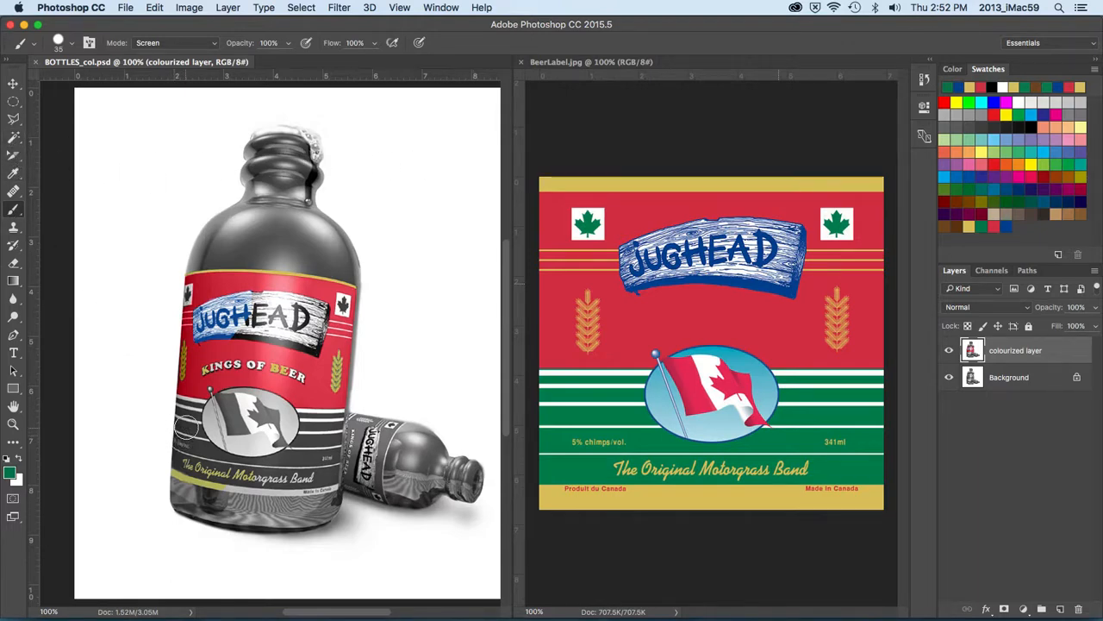
left_click(165, 45)
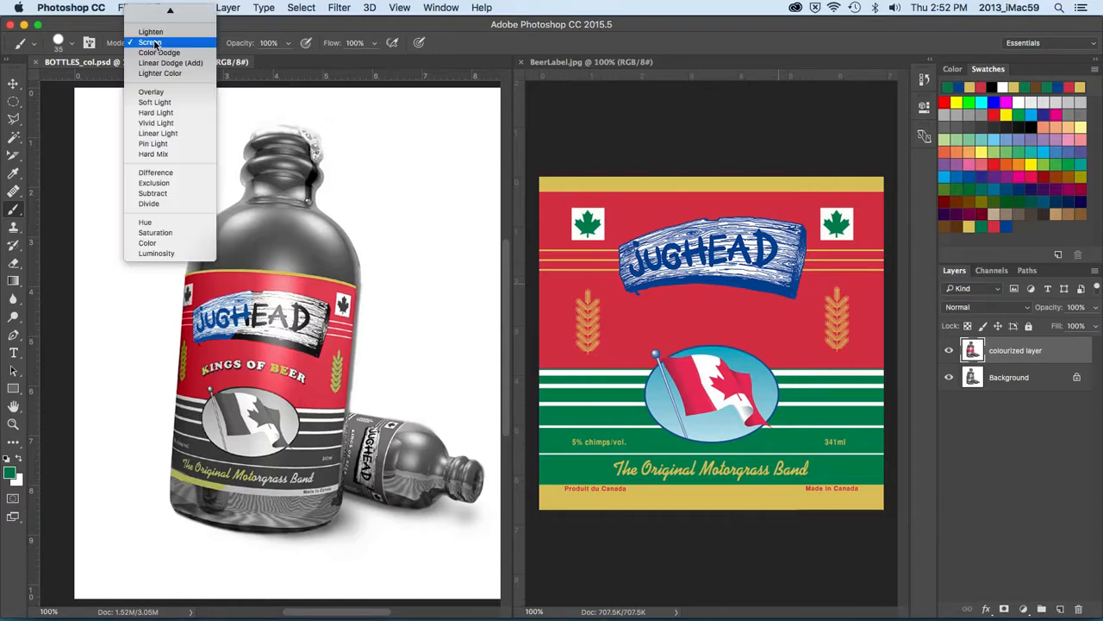
left_click(148, 243)
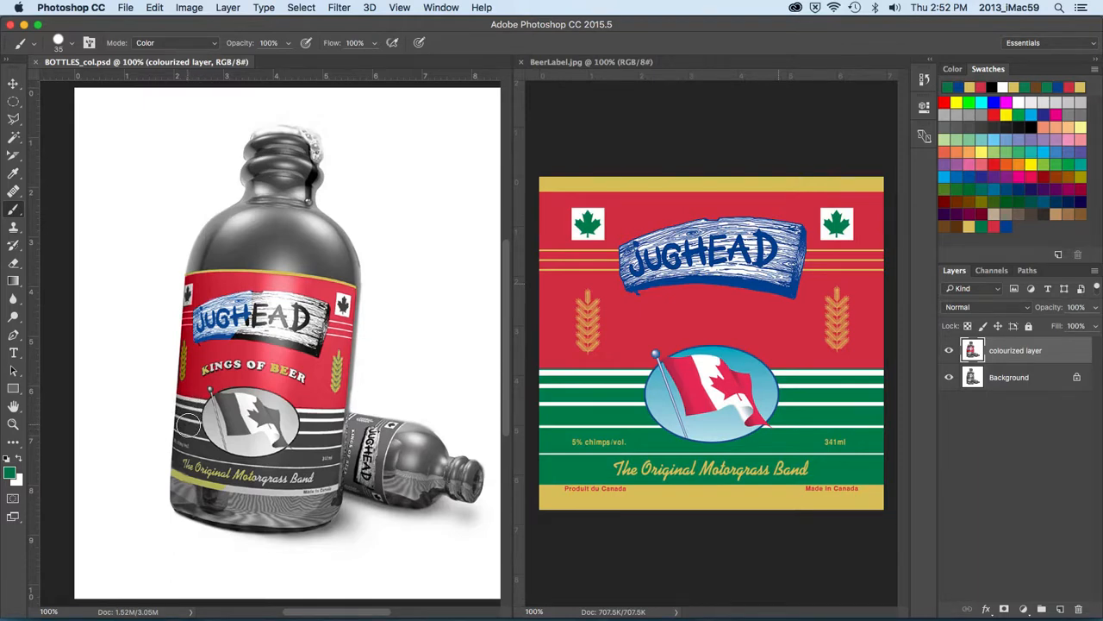
key("bracketleft")
key("bracketleft")
key("bracketleft")
Paint the dark label stripe beside the flagpole side of the oval green, undoing the stroke that spills onto the white lines.
mouse_move(180, 412)
left_mouse_down()
mouse_move(198, 417)
mouse_move(313, 265)
left_mouse_up()
key("super+equal")
key("super+equal")
key("super+equal")
left_click_drag(165, 376, 279, 329)
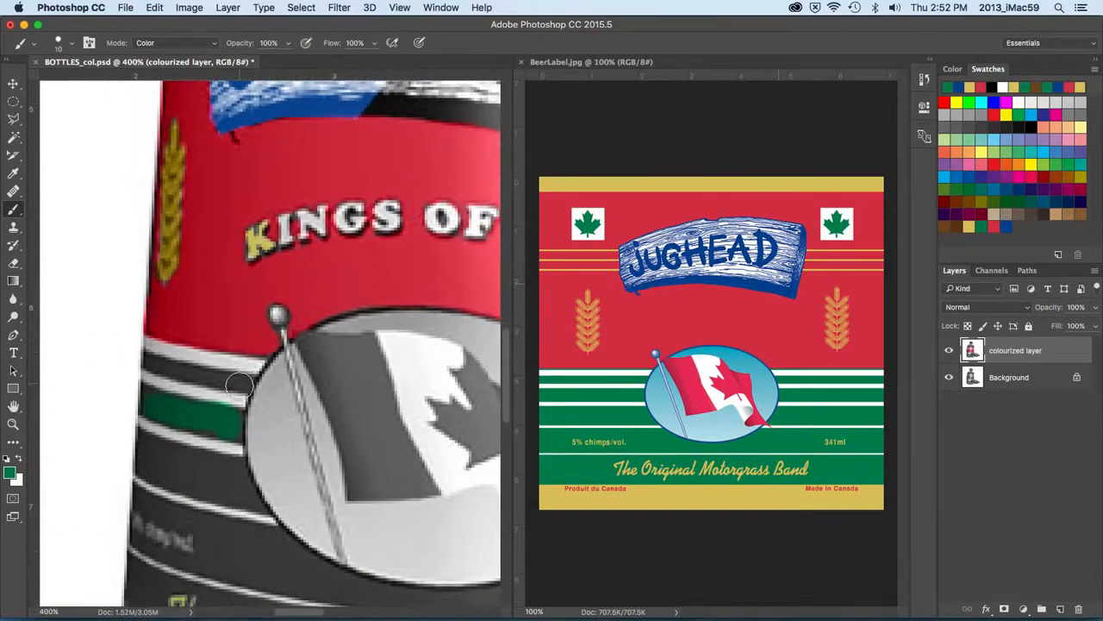
mouse_move(231, 422)
left_mouse_down()
mouse_move(216, 433)
mouse_move(157, 404)
mouse_move(162, 417)
left_mouse_up()
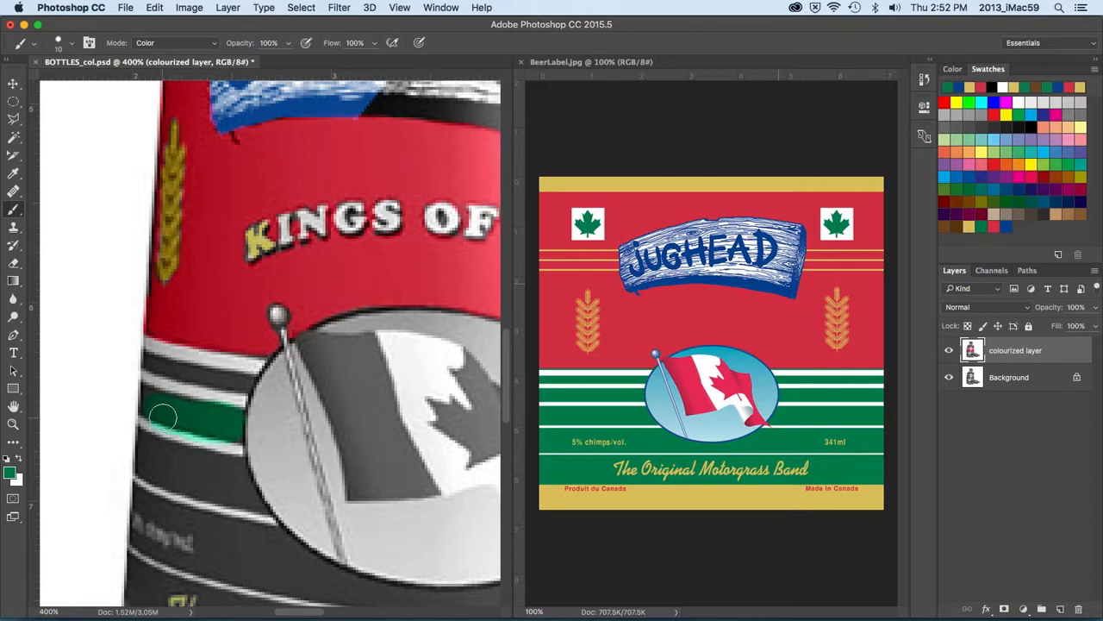
key("super+z")
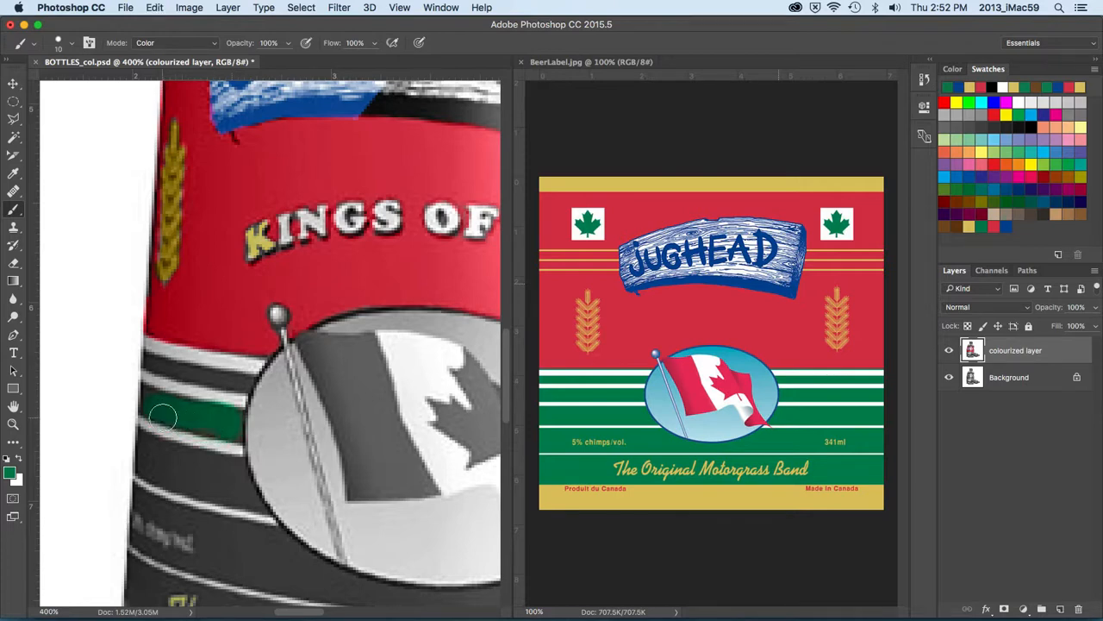
Reduce the brush to 3 pixels and touch up the edges of the green stripe.
key("[")
key("[")
key("[")
key("[")
key("[")
key("[")
key("[")
mouse_move(148, 415)
left_mouse_down()
mouse_move(233, 440)
mouse_move(240, 420)
left_mouse_up()
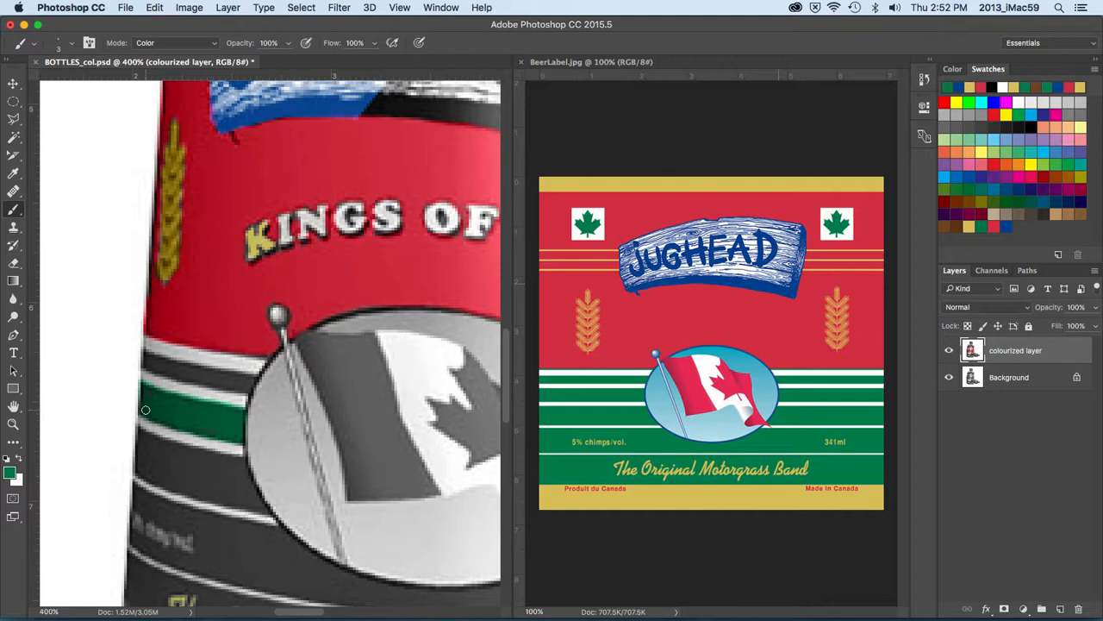
Sample the teal at the upper part of the flag oval in the reference label as foreground color.
key("super+minus")
key("super+minus")
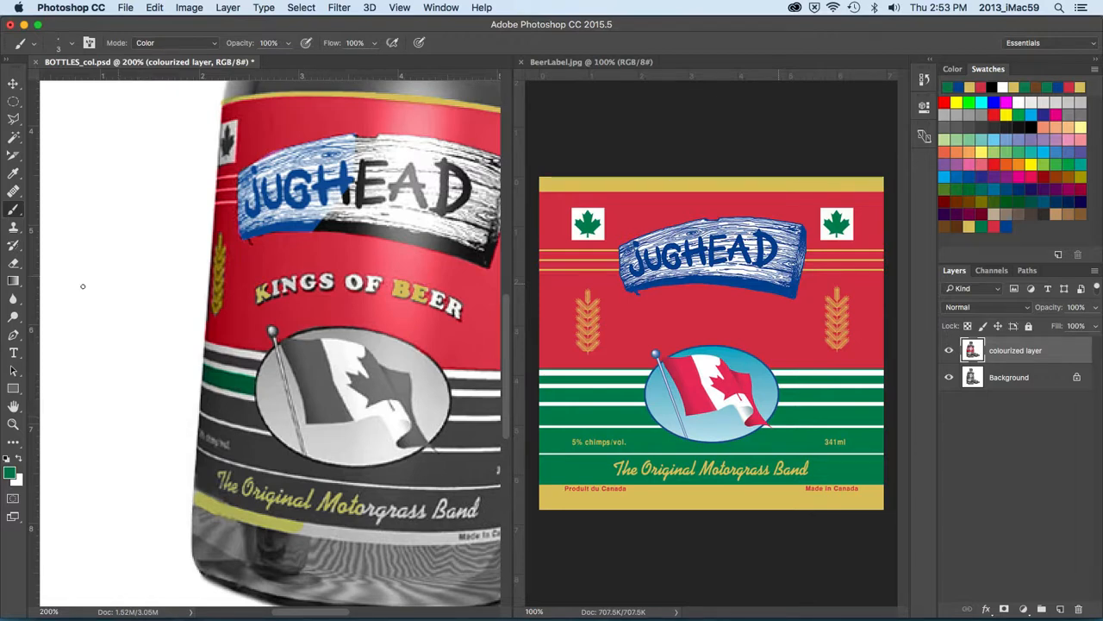
left_click(13, 173)
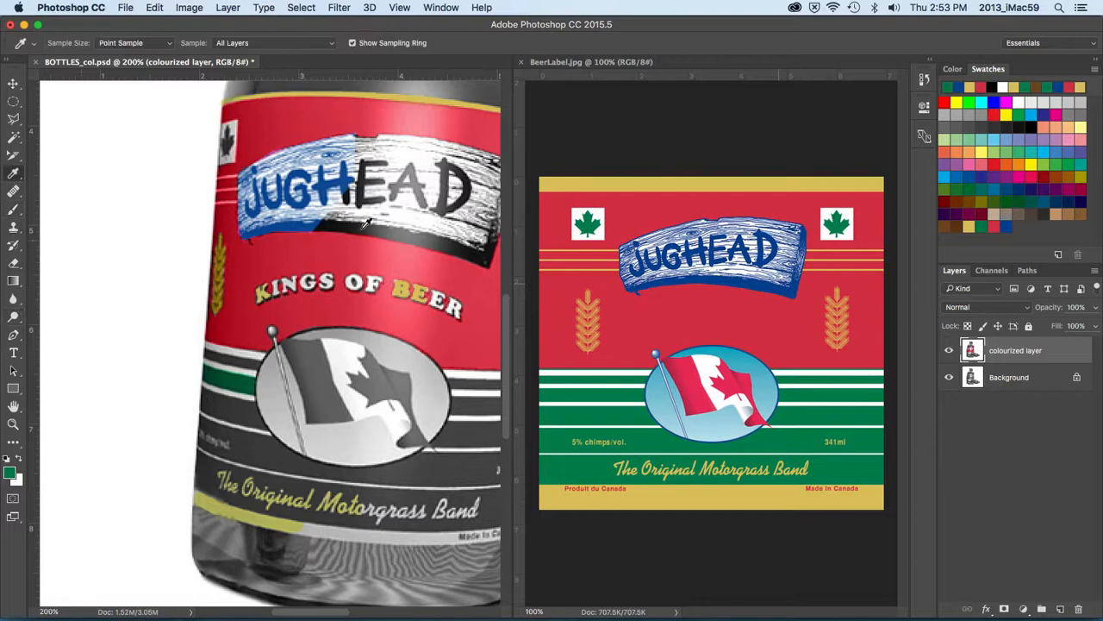
left_click(719, 343)
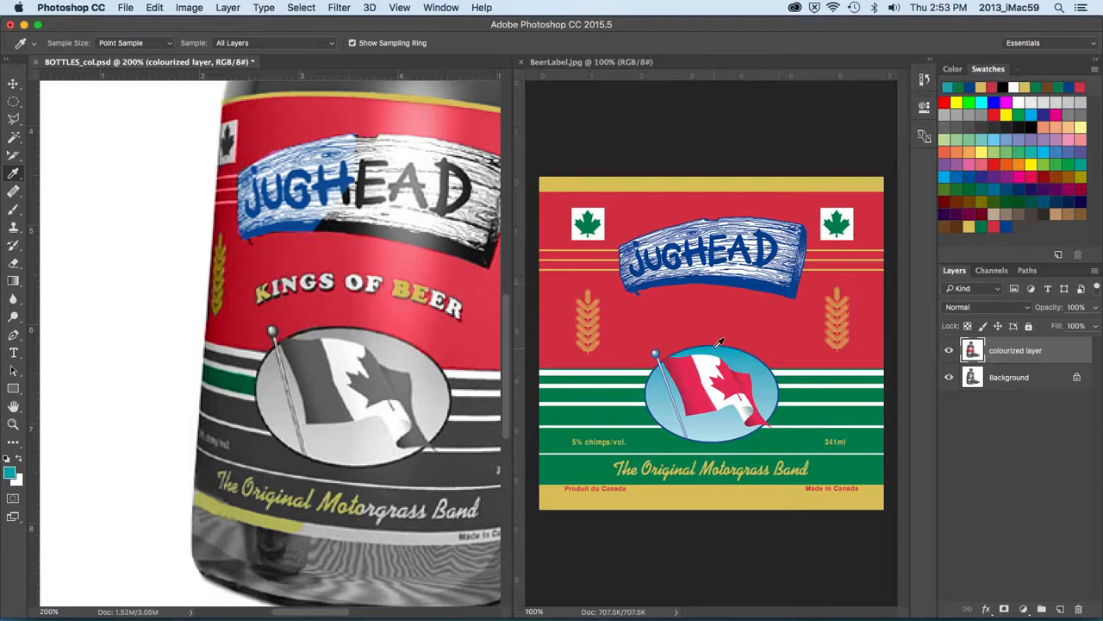
Paint the oval's sky above and on the fly side of the flag teal with a 5-pixel Brush in Color mode.
left_click(12, 212)
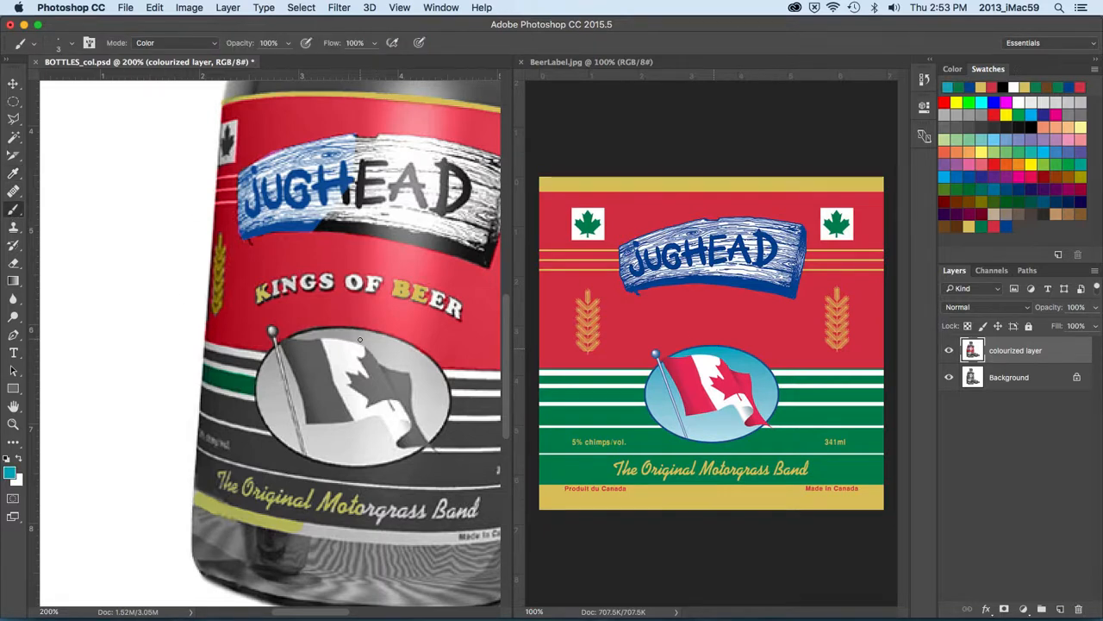
mouse_move(357, 339)
left_mouse_down()
mouse_move(305, 336)
mouse_move(397, 347)
mouse_move(433, 381)
mouse_move(430, 433)
mouse_move(424, 412)
left_mouse_up()
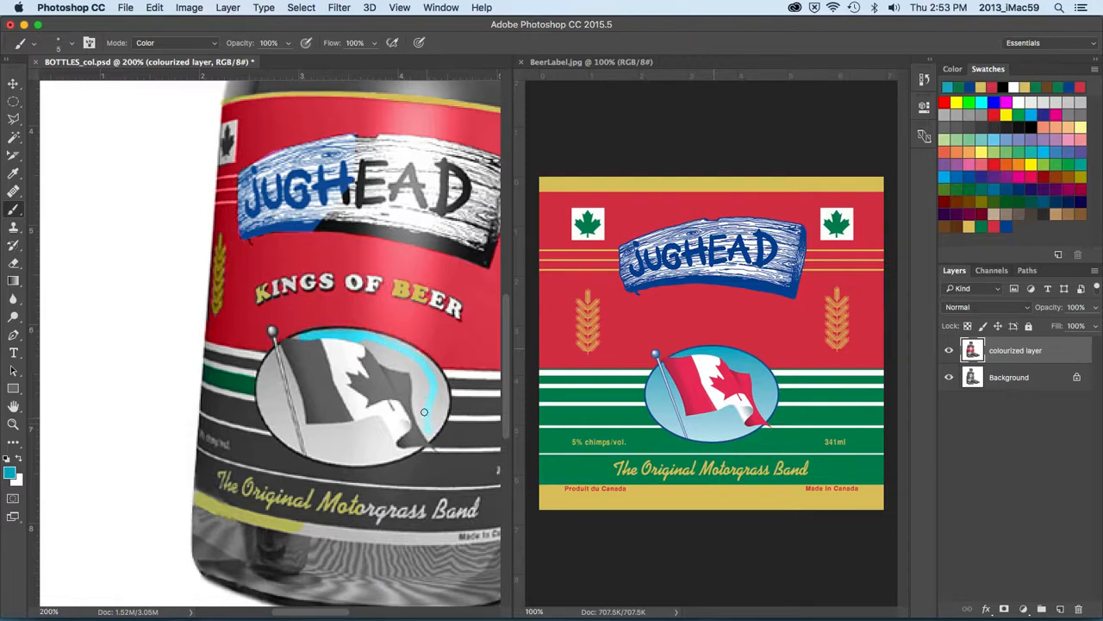
left_click_drag(417, 374, 369, 345)
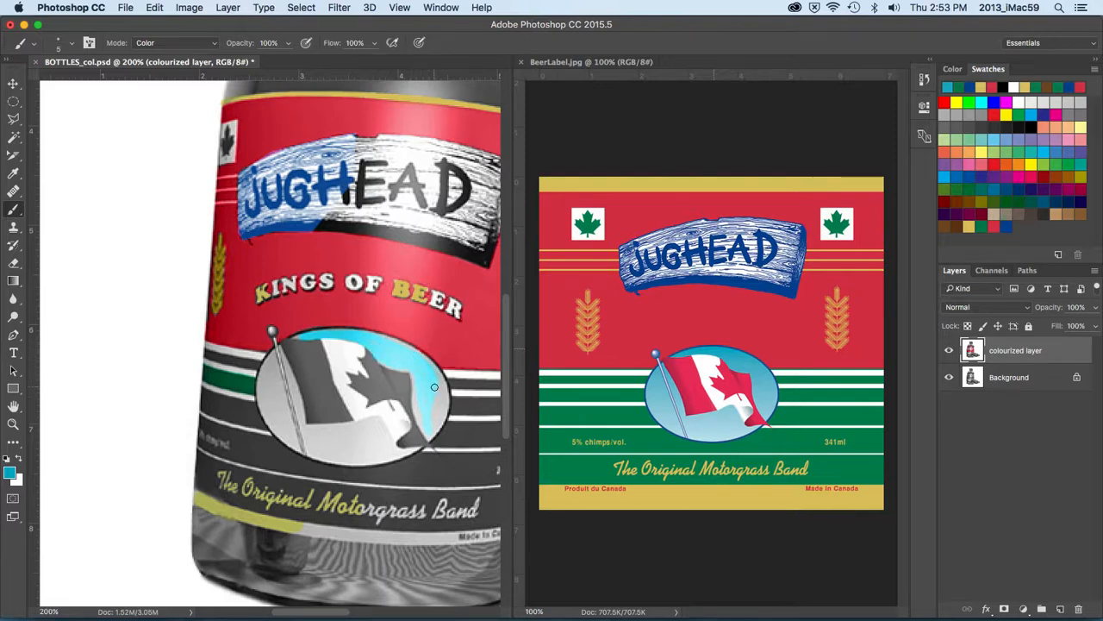
Sample the flag's red in the reference label and brush it onto the dark band beside the flagpole on the bottle.
left_click(15, 176)
left_click(672, 360)
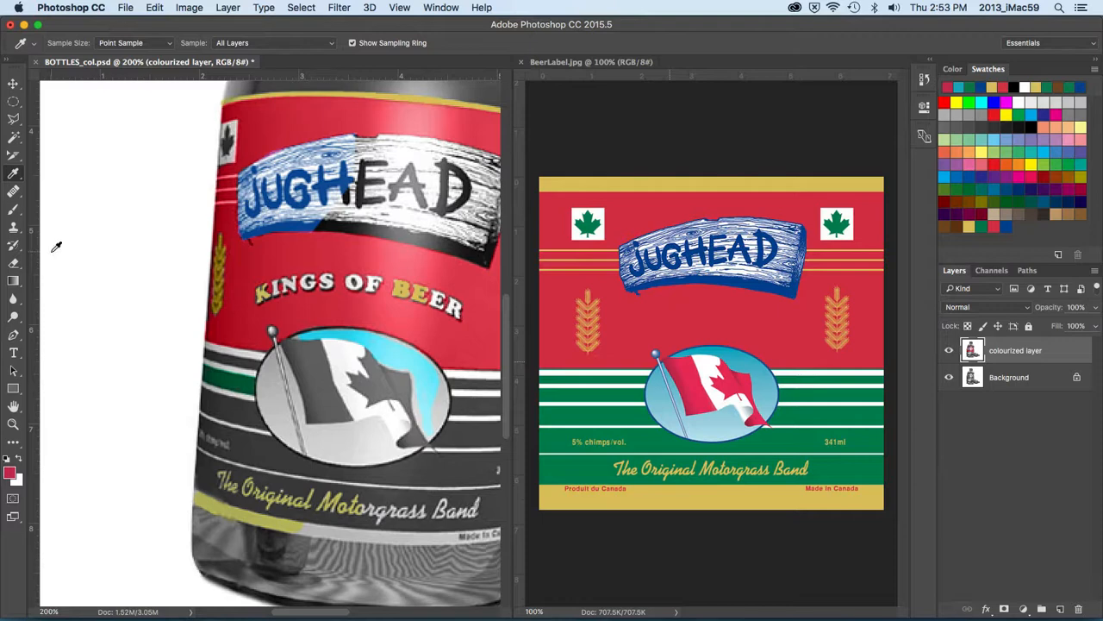
left_click(15, 211)
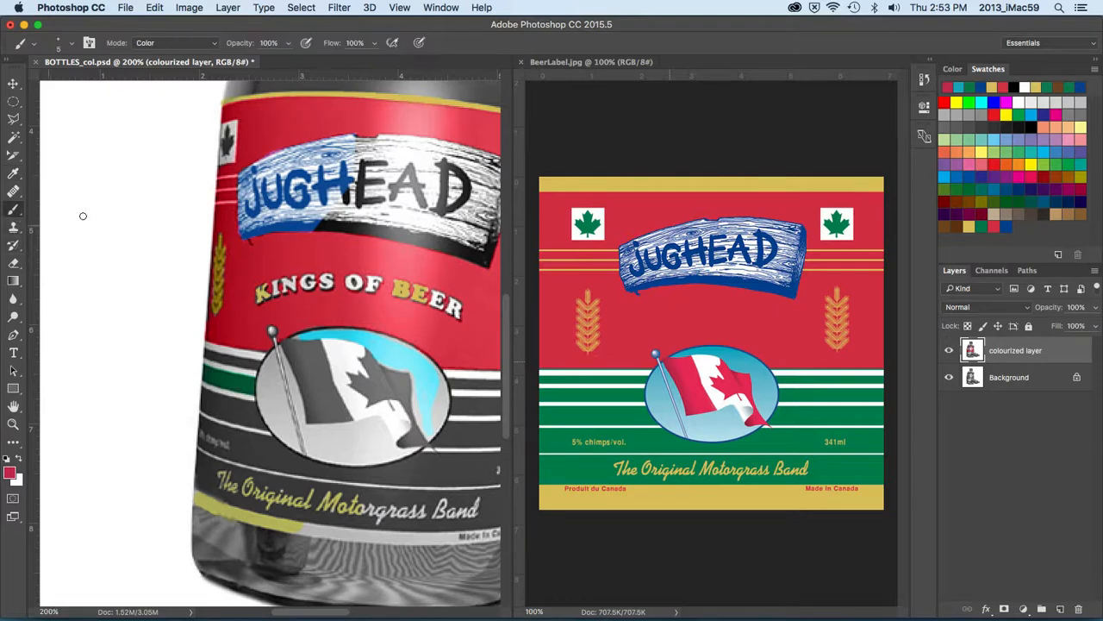
mouse_move(293, 359)
left_mouse_down()
mouse_move(286, 343)
mouse_move(298, 372)
mouse_move(290, 345)
mouse_move(319, 345)
mouse_move(321, 361)
mouse_move(307, 350)
left_mouse_up()
Choose the brown swatch and paint the standing bottle's glass above and below the label with a 35-pixel Brush.
key("super+minus")
key("super+minus")
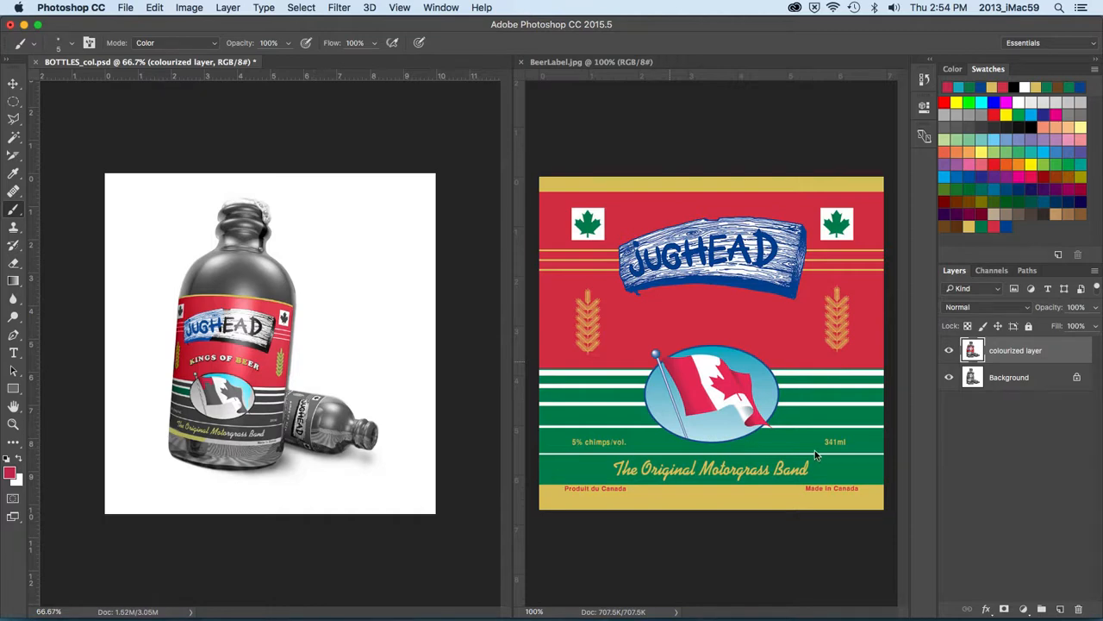
left_click(952, 226)
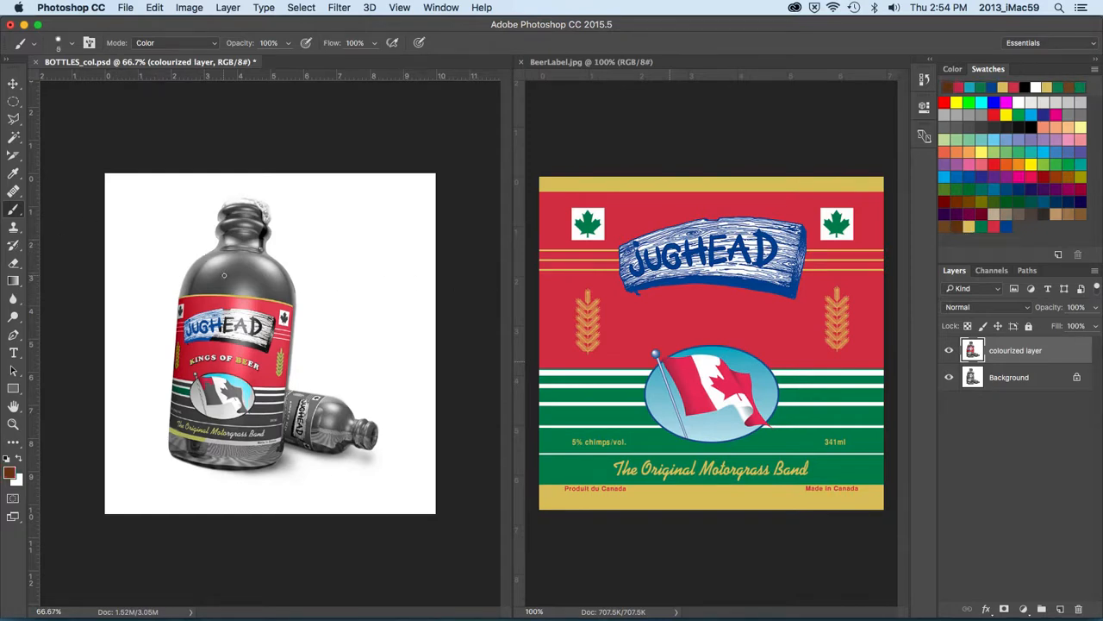
key("bracketright")
key("bracketright")
key("bracketright")
key("bracketright")
key("bracketright")
key("bracketright")
key("bracketright")
mouse_move(224, 275)
left_mouse_down()
mouse_move(264, 285)
mouse_move(181, 287)
mouse_move(213, 251)
mouse_move(218, 215)
mouse_move(225, 236)
mouse_move(202, 274)
mouse_move(298, 297)
mouse_move(243, 272)
mouse_move(293, 283)
mouse_move(213, 260)
mouse_move(283, 271)
mouse_move(220, 251)
mouse_move(274, 251)
mouse_move(219, 235)
mouse_move(256, 244)
mouse_move(229, 212)
mouse_move(249, 212)
mouse_move(268, 236)
mouse_move(251, 260)
left_mouse_up()
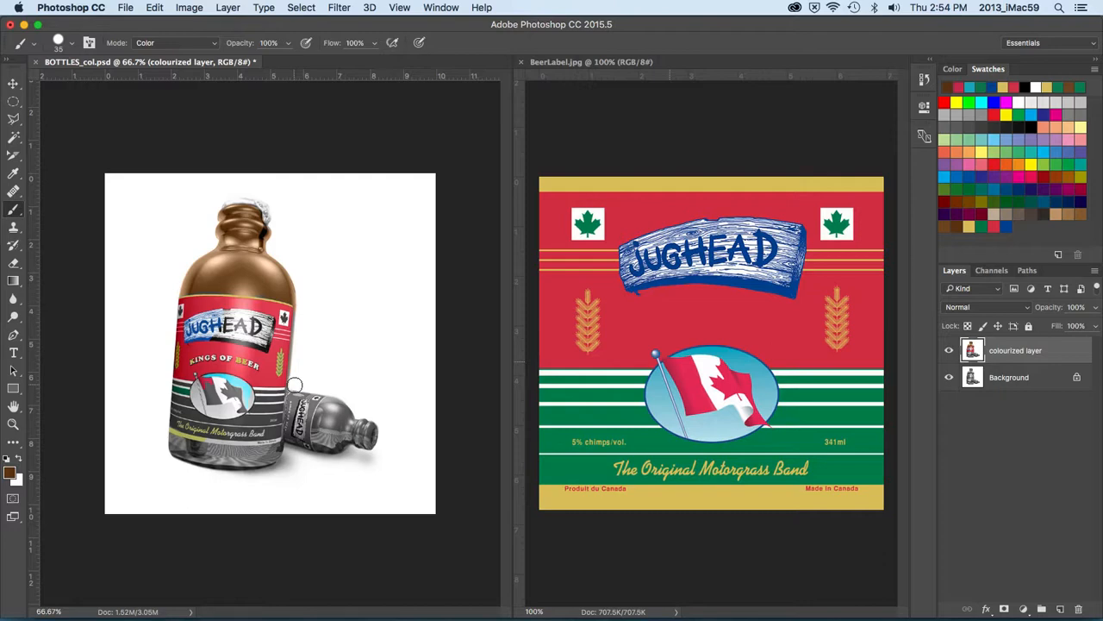
mouse_move(291, 430)
left_mouse_down()
mouse_move(279, 451)
mouse_move(240, 464)
mouse_move(174, 443)
mouse_move(272, 452)
mouse_move(265, 446)
left_mouse_up()
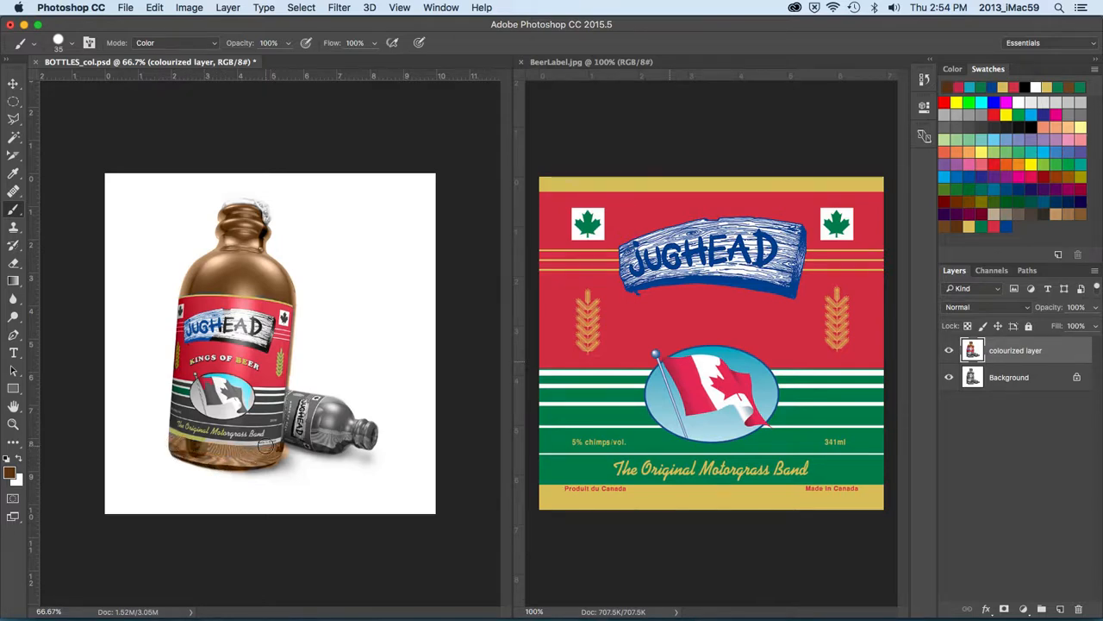